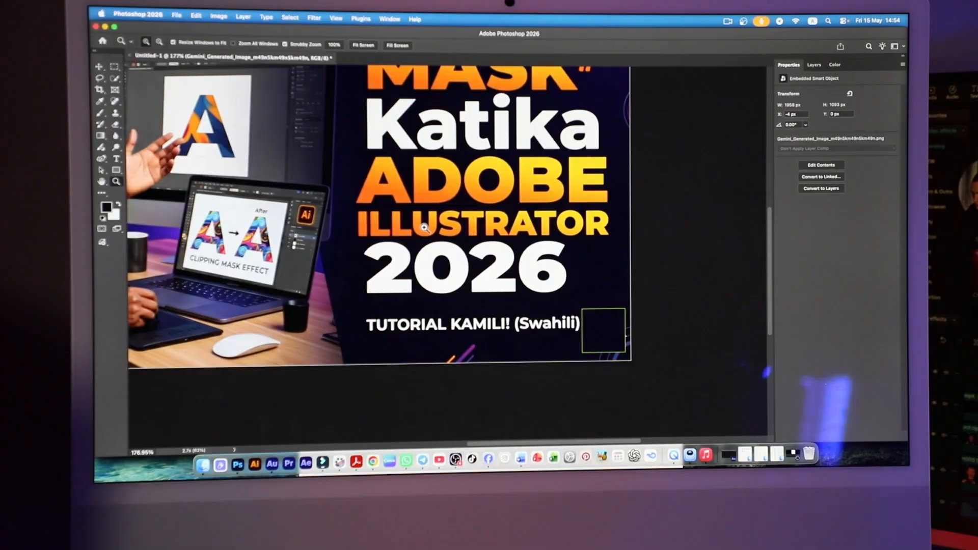
- Shrink the placed logo image over the square in the thumbnail's lower-right corner and clip it to the Rectangle 1 layer
scroll(425, 228, up, 1)
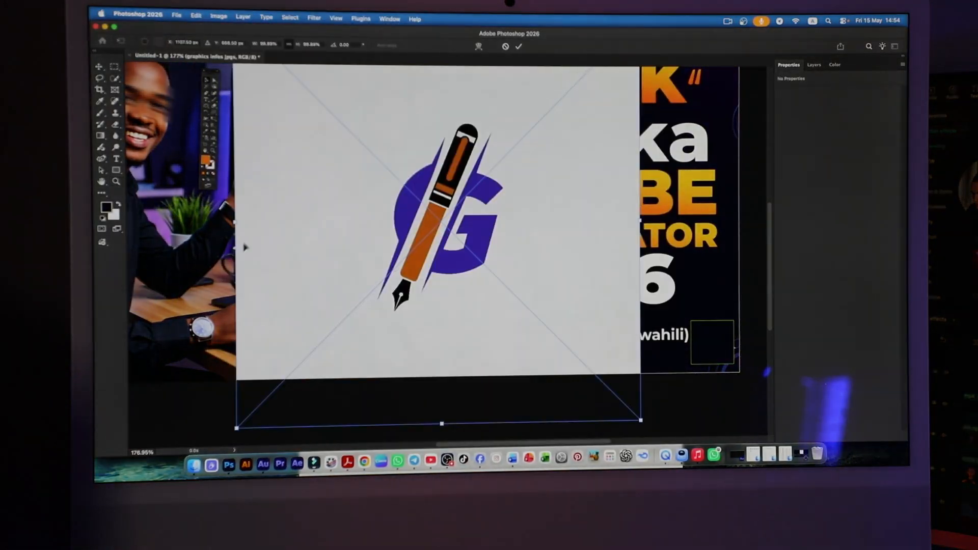
scroll(244, 247, down, 3)
drag(245, 247, 512, 204)
scroll(512, 204, right, 5)
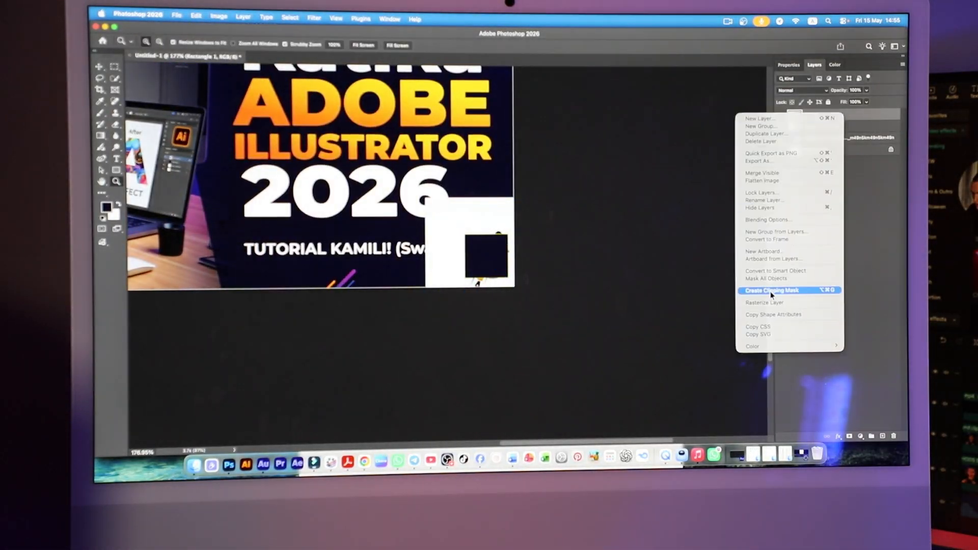
click(788, 286)
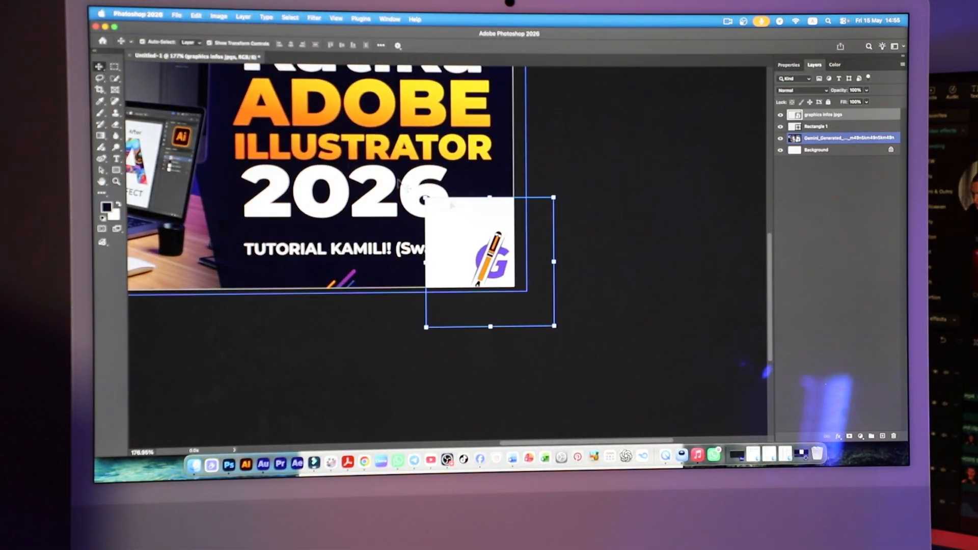
drag(552, 327, 520, 299)
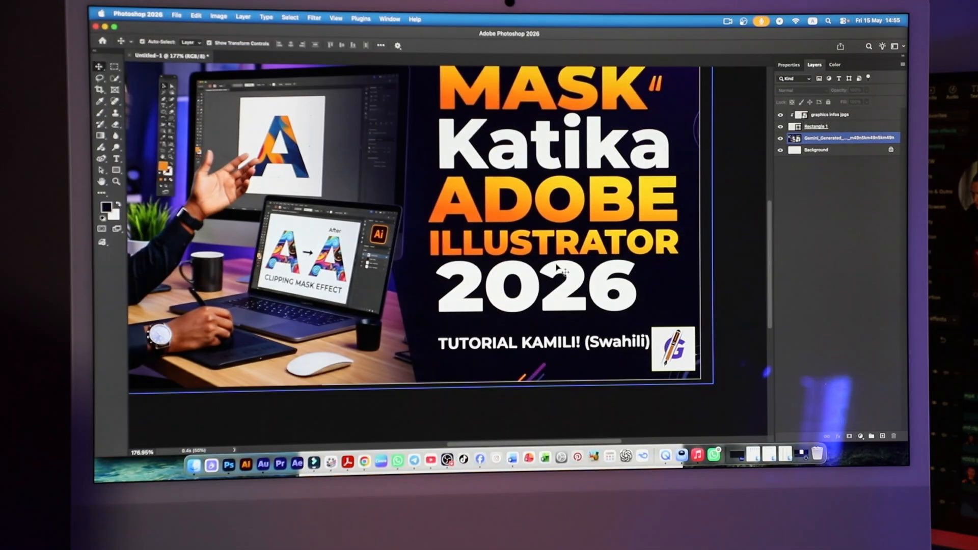
- Set up an export of the finished thumbnail in JPG format with the quality at 7
scroll(557, 266, left, 5)
click(176, 15)
mouse_move(197, 156)
click(353, 166)
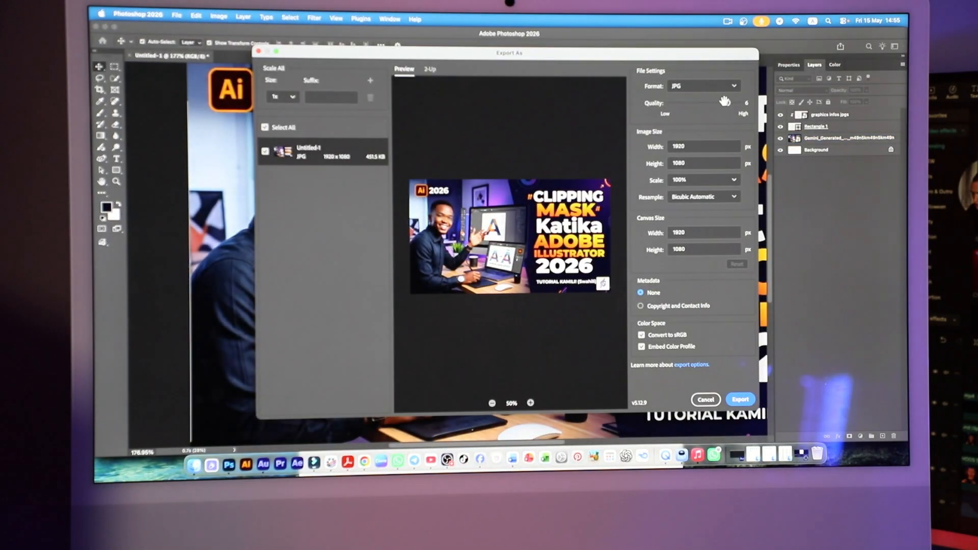
drag(726, 102, 738, 102)
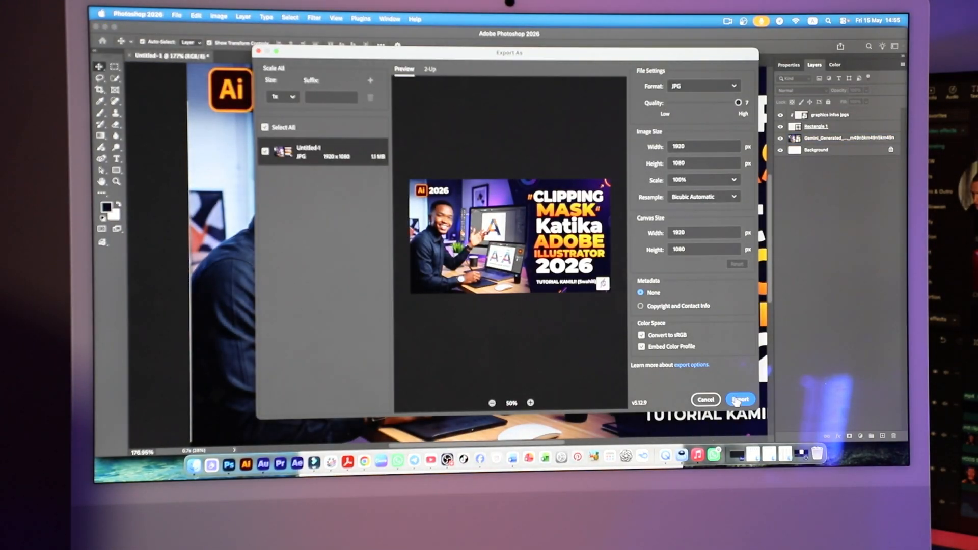
- Export the thumbnail into the LIVE STREAMING folder under a file name starting with LIVE THUM
click(736, 401)
text(LIVE )
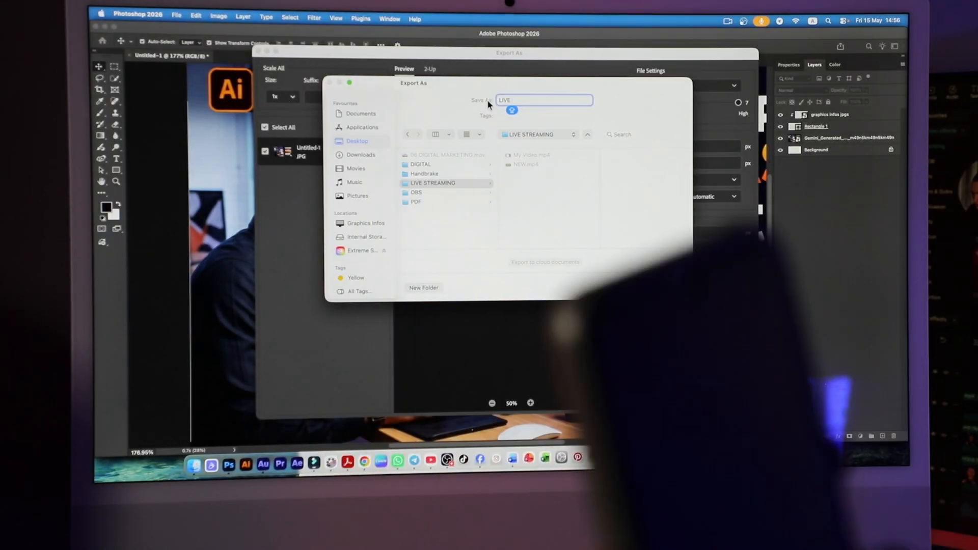
text(THUM)
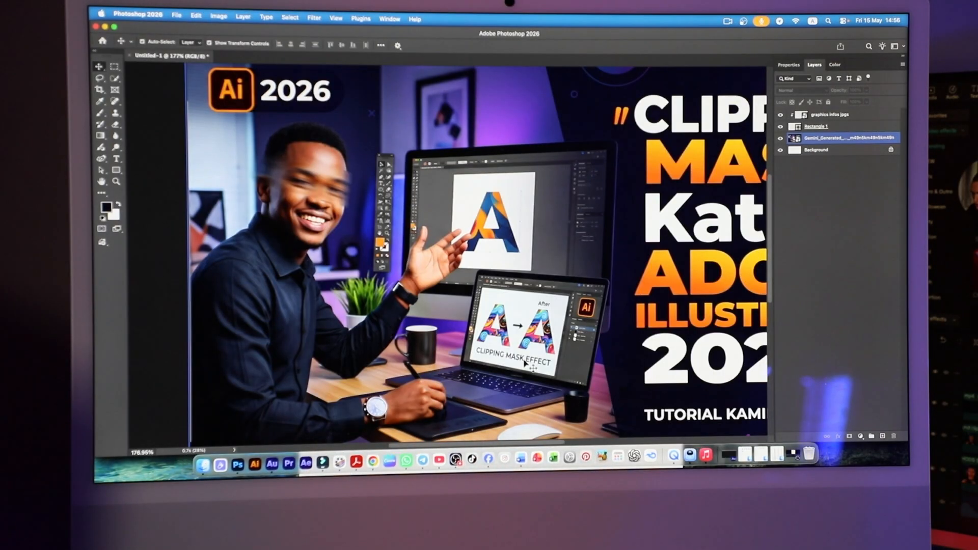
- Check the thumbnail's text and clipped logo, and minimise the document window
scroll(525, 362, right, 5)
scroll(525, 363, down, 3)
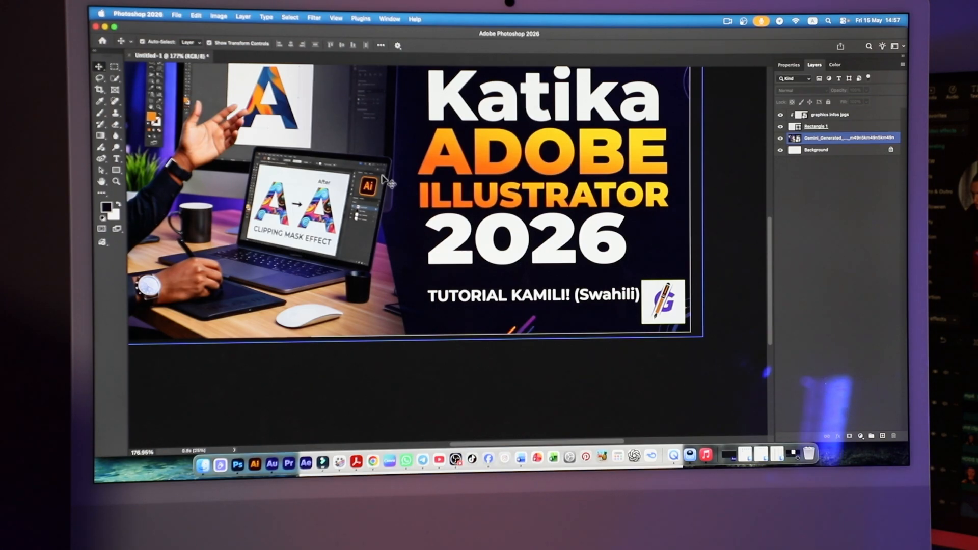
click(105, 27)
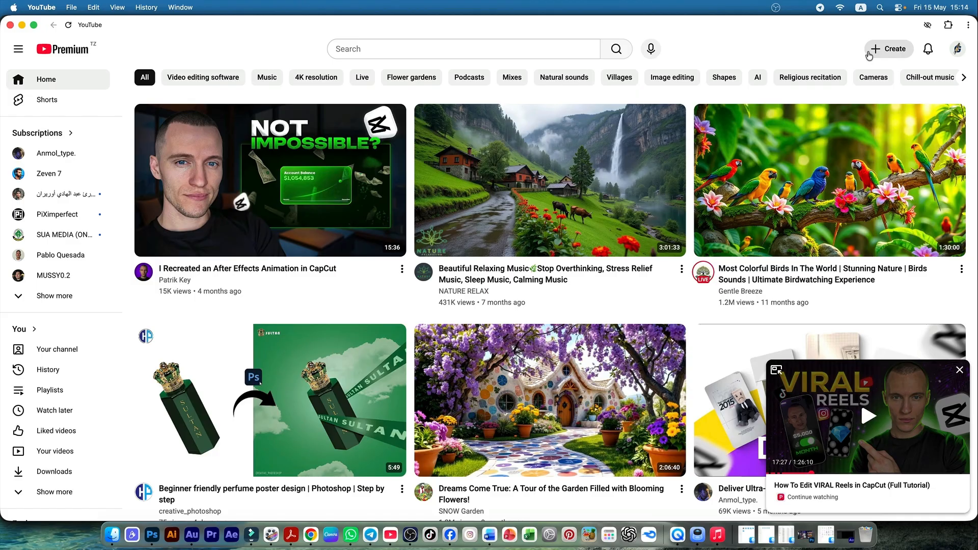
- Switch to YouTube and open the live streaming page to create a live broadcast
click(886, 53)
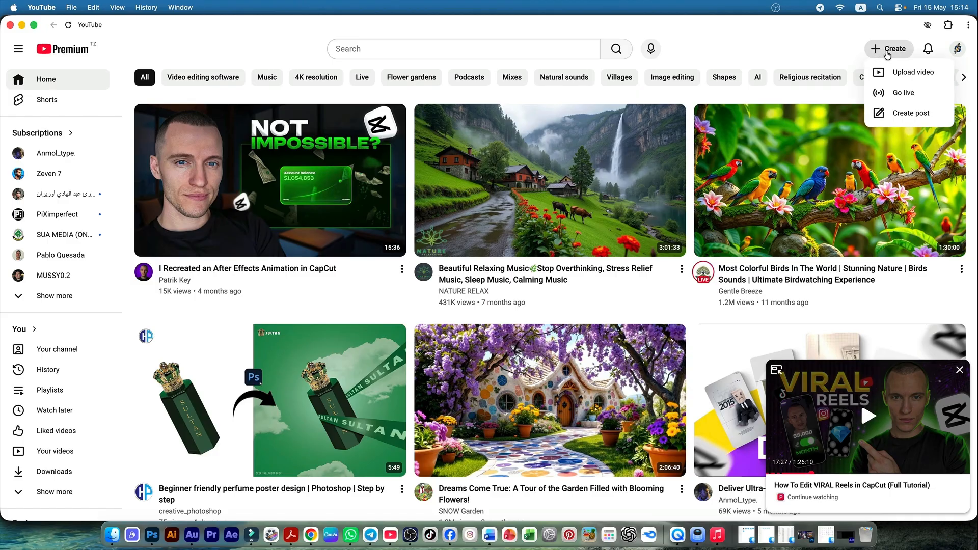
click(898, 94)
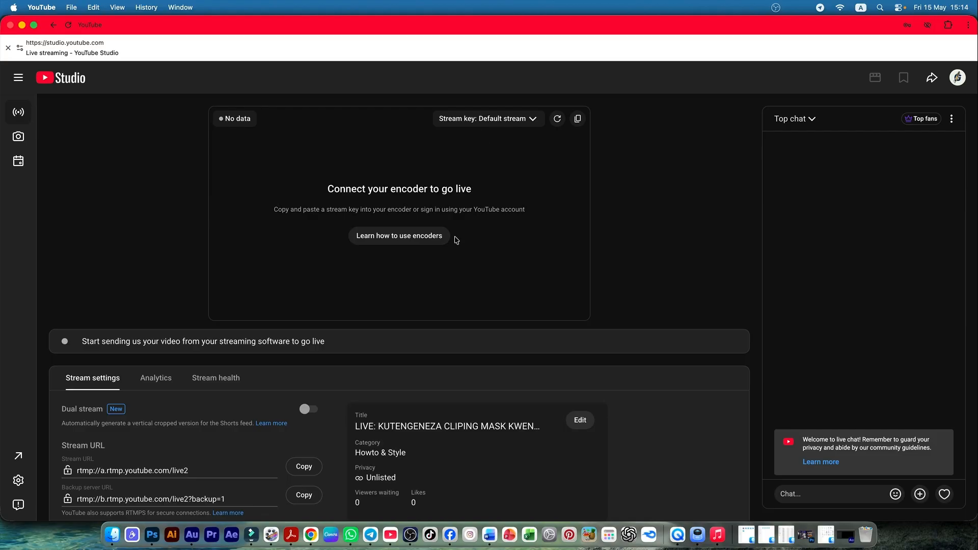
- Switch to OBS and preview the existing Recording scene and Scene 2
click(411, 536)
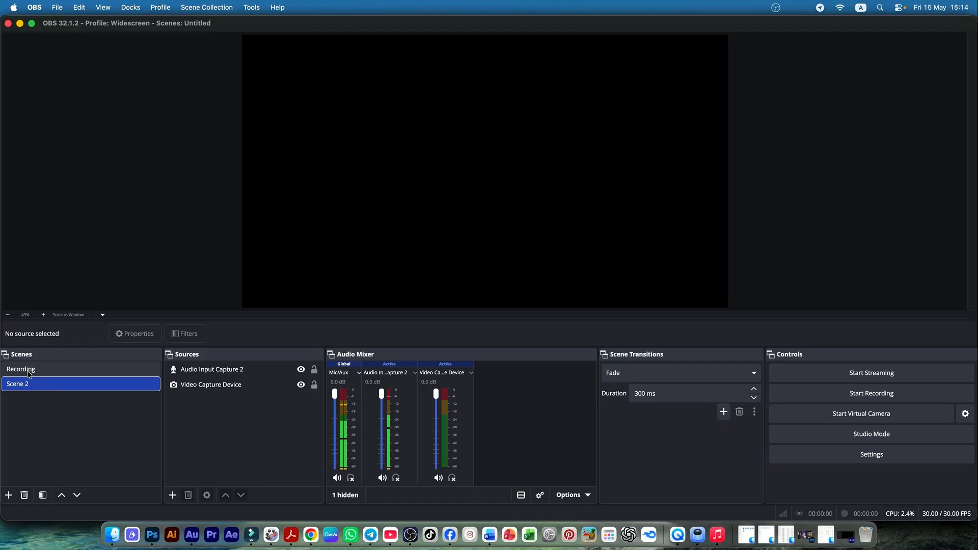
click(29, 371)
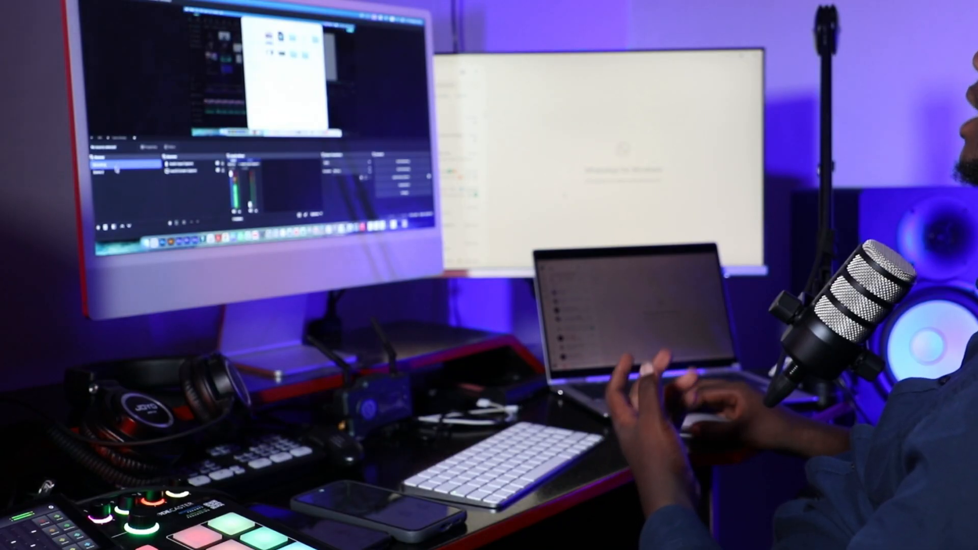
click(115, 171)
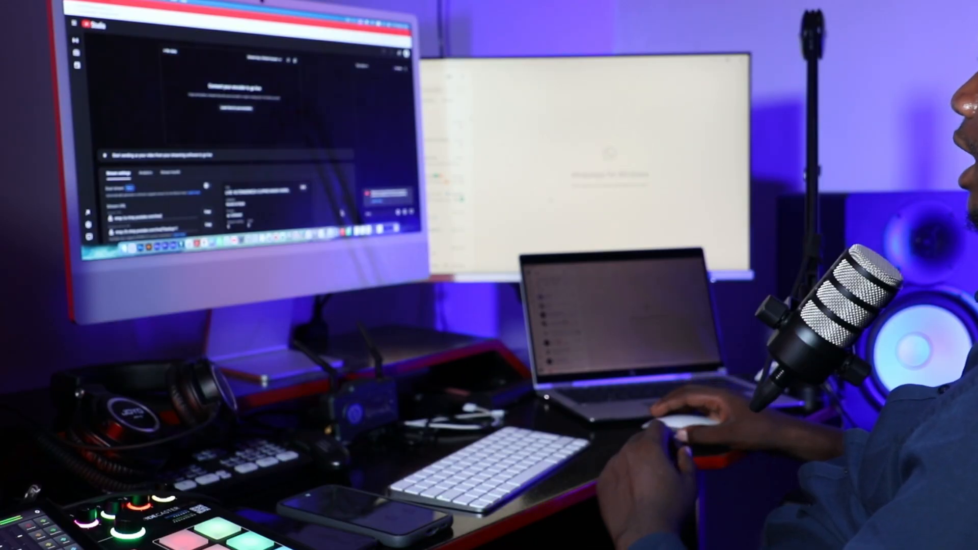
- Return to OBS and add a new scene named LIVE STREAMING
click(400, 535)
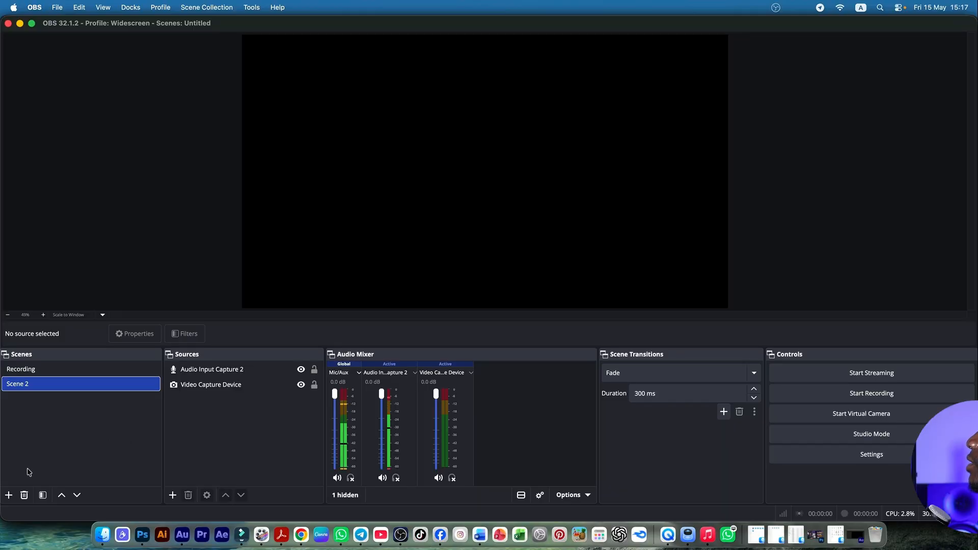
click(9, 495)
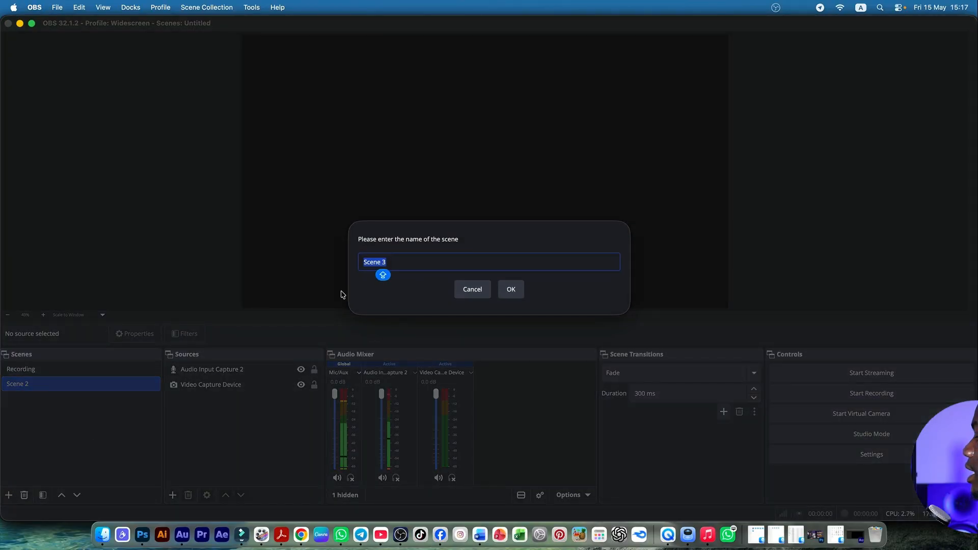
text(LIVE)
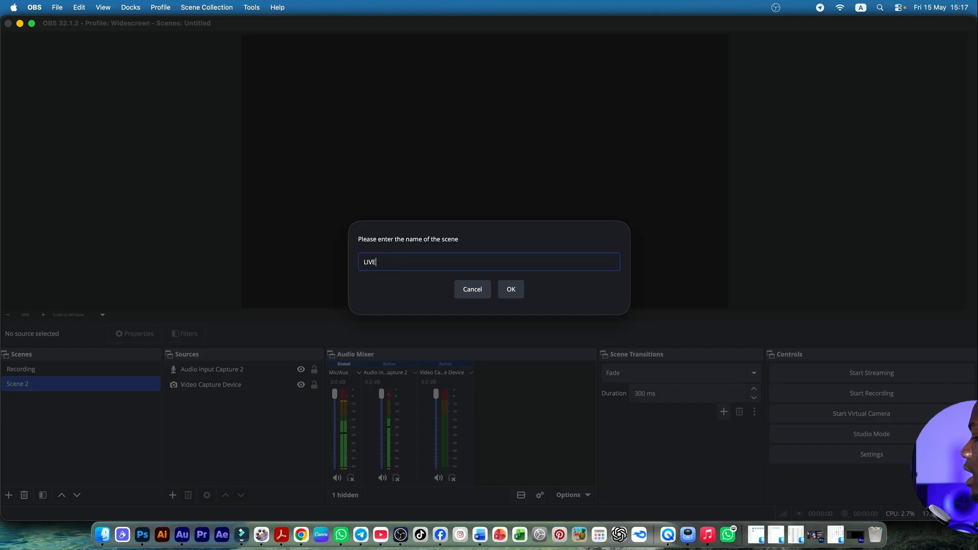
text( STRE)
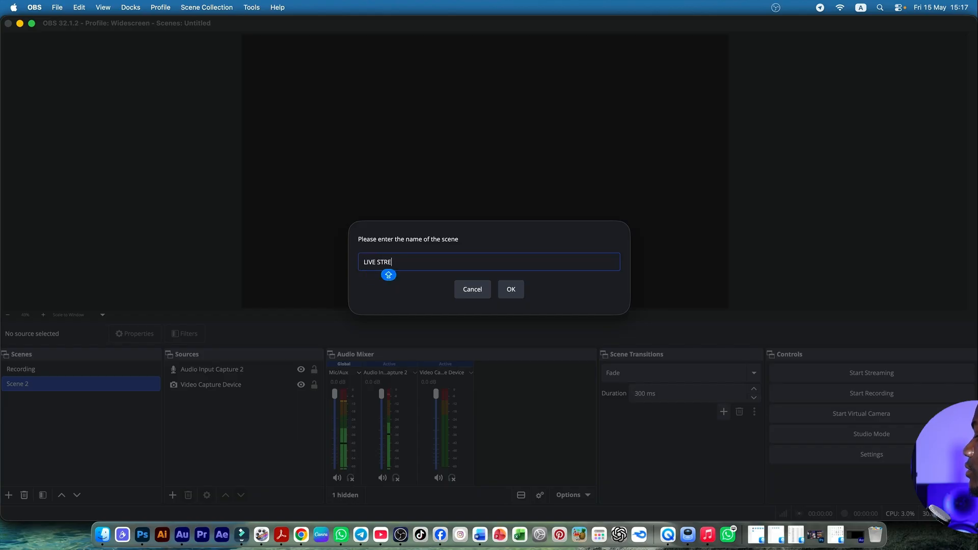
text(AMING)
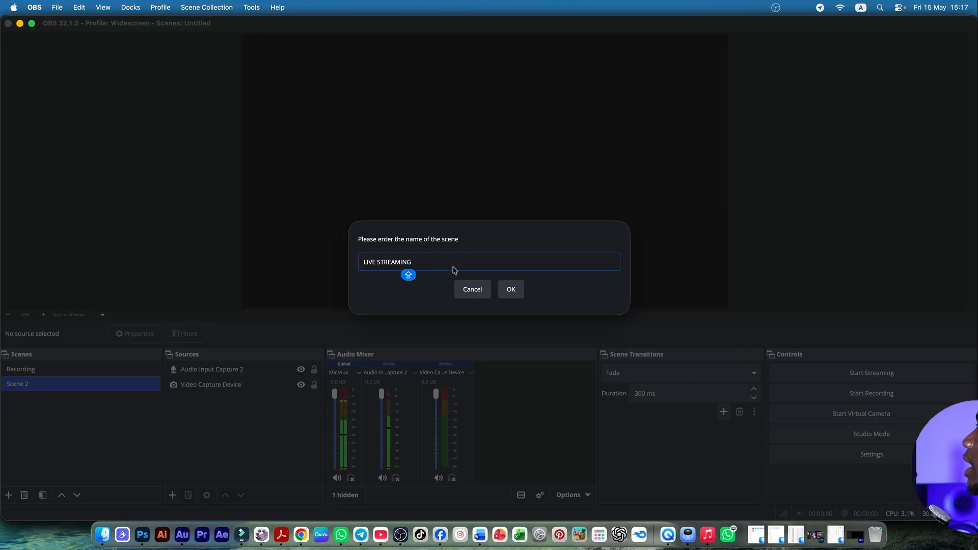
click(510, 290)
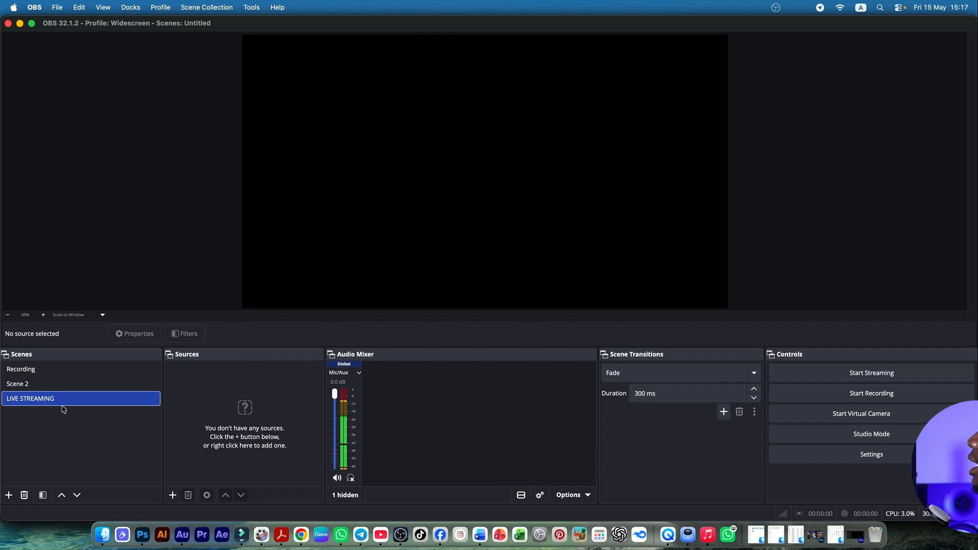
- Add a new Browser source to the LIVE STREAMING scene and select the web address in its properties
click(173, 496)
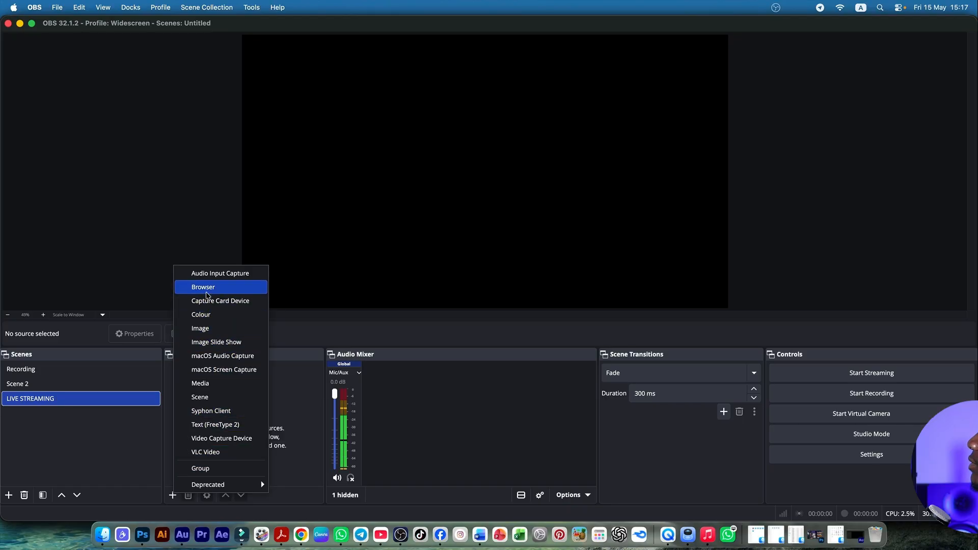
click(209, 291)
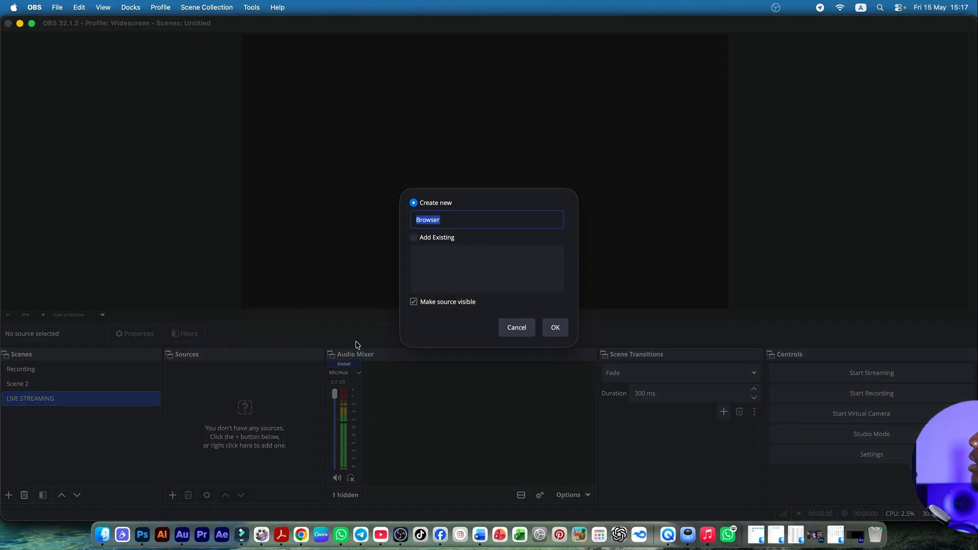
click(556, 330)
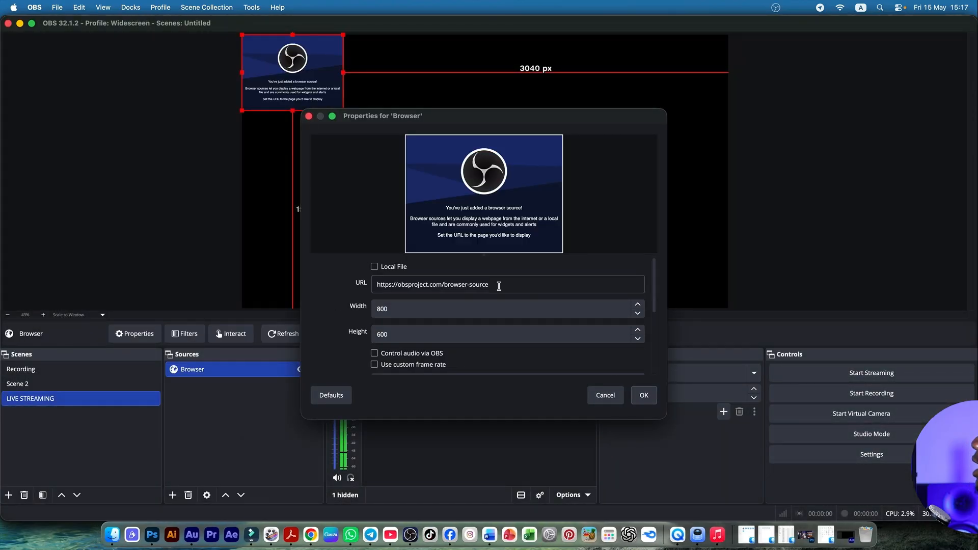
drag(498, 284, 368, 288)
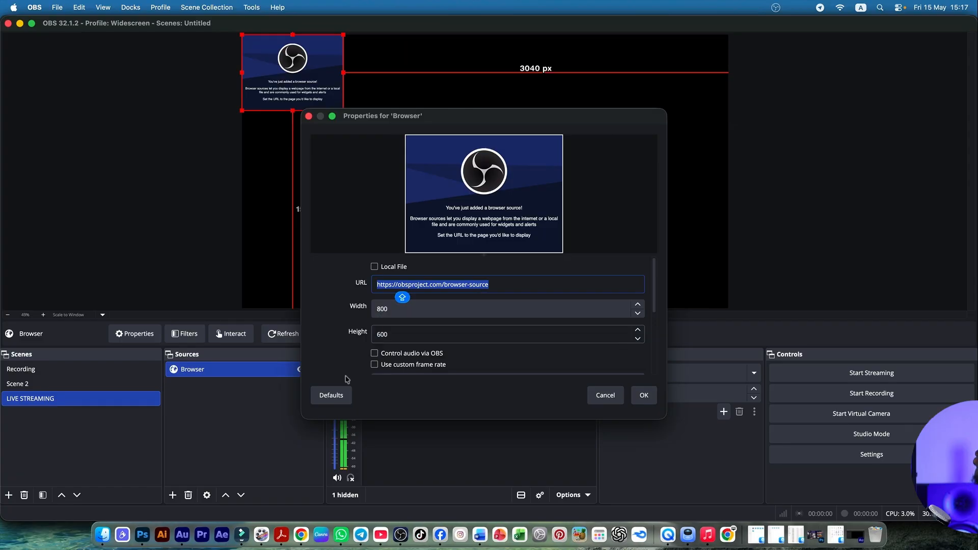
- Switch to Chrome and look through the Graphics Infos channel's home page, including its past live streams, playlists and posts
click(378, 539)
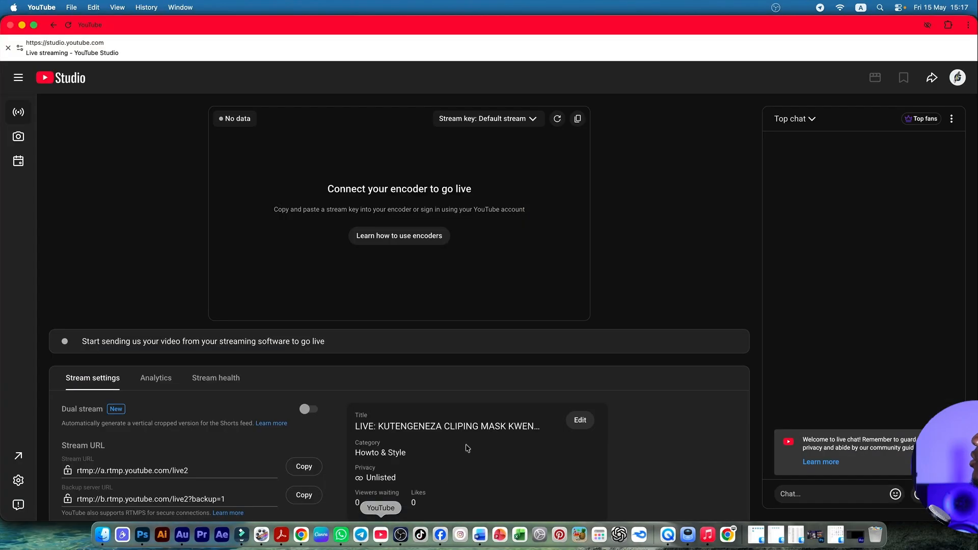
click(301, 536)
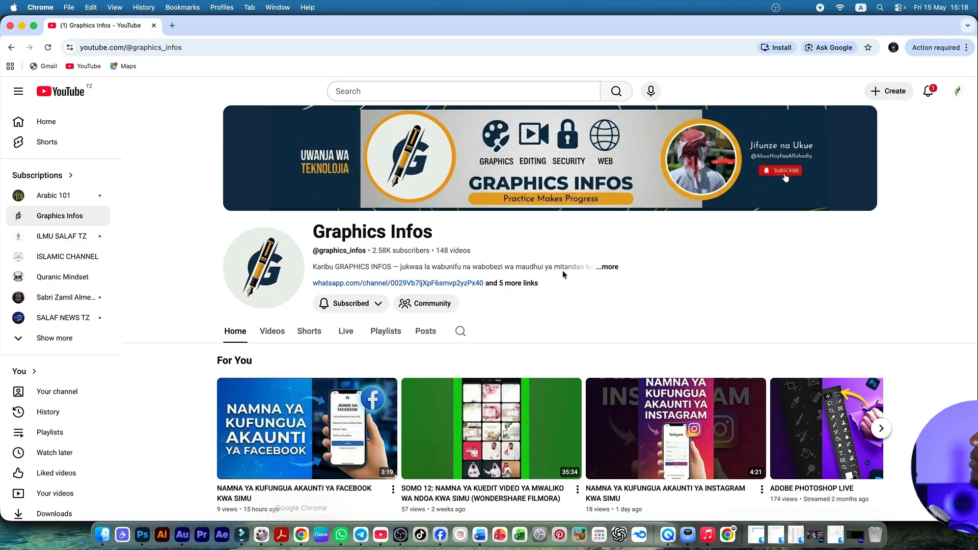
scroll(732, 283, down, 4)
mouse_move(667, 321)
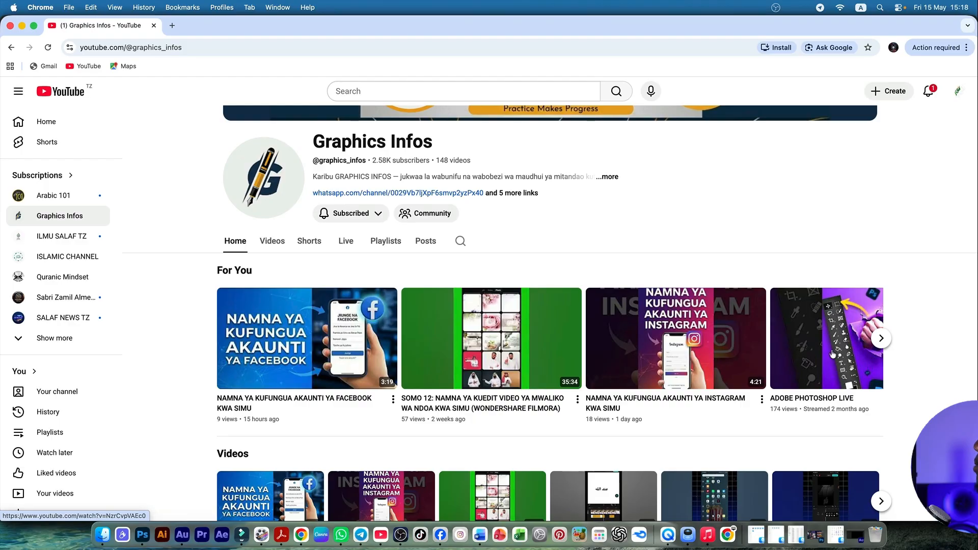
scroll(488, 386, down, 10)
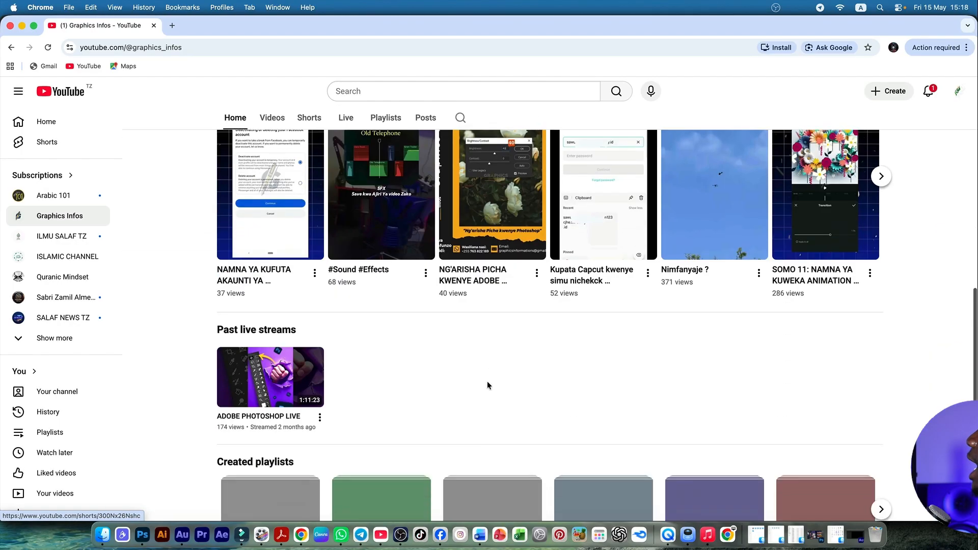
scroll(487, 386, down, 5)
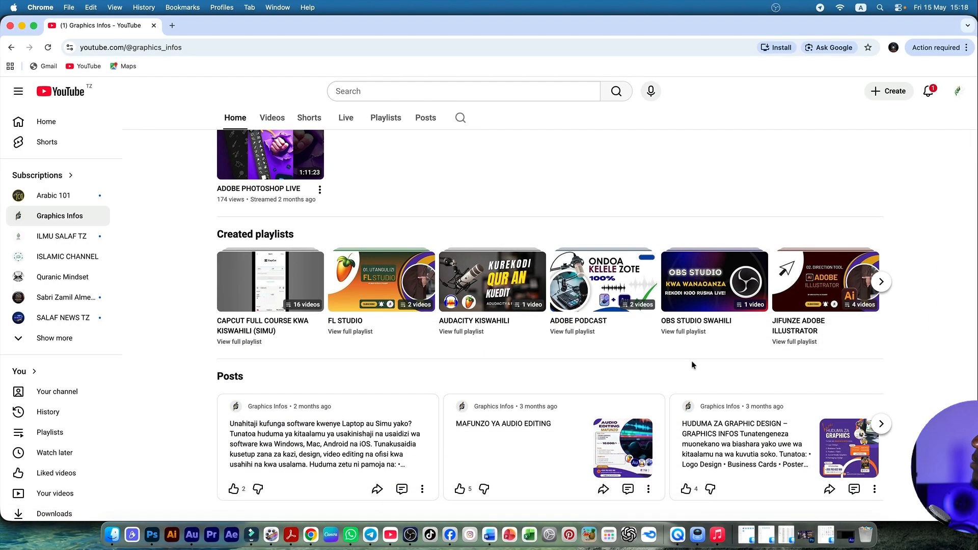
scroll(700, 362, up, 6)
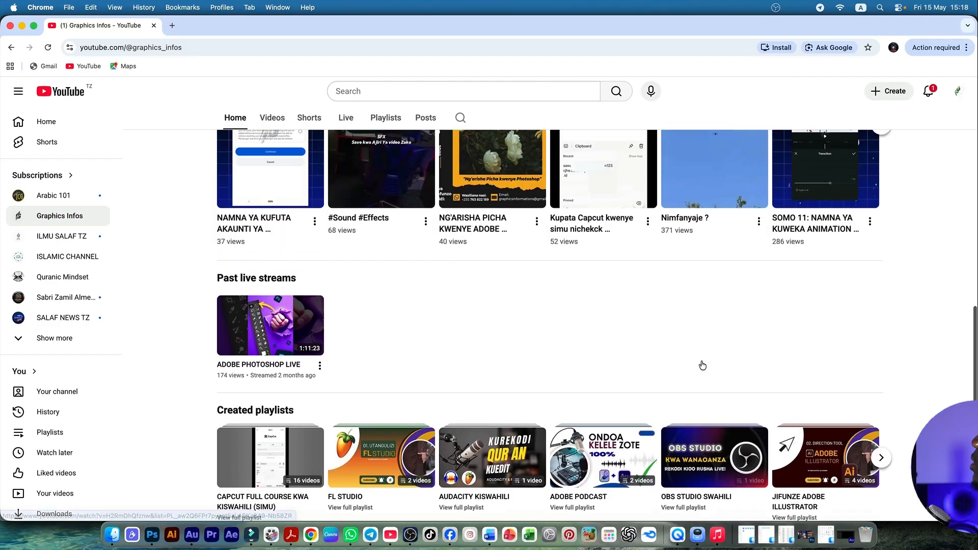
- Open the channel's full list of videos and browse through the older uploads
click(279, 117)
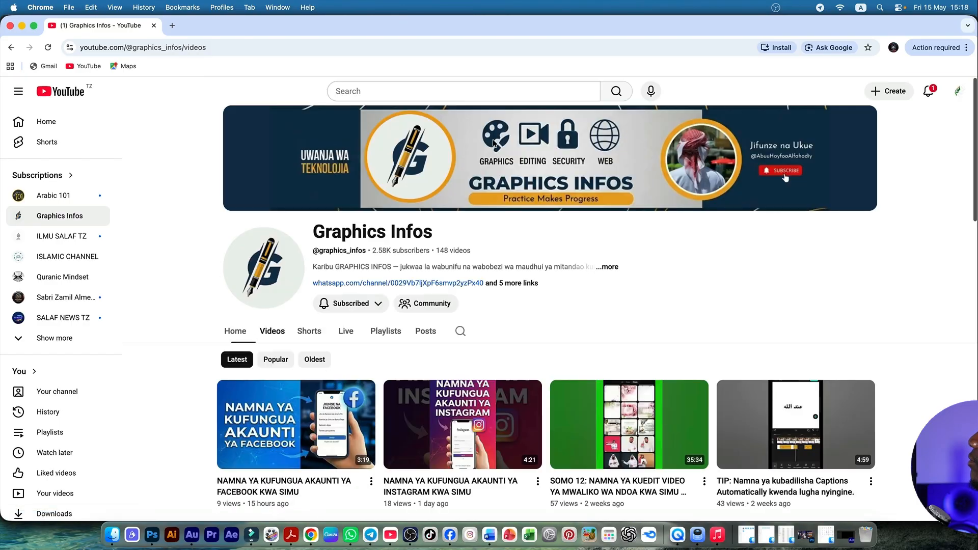
scroll(527, 239, down, 6)
scroll(533, 247, down, 10)
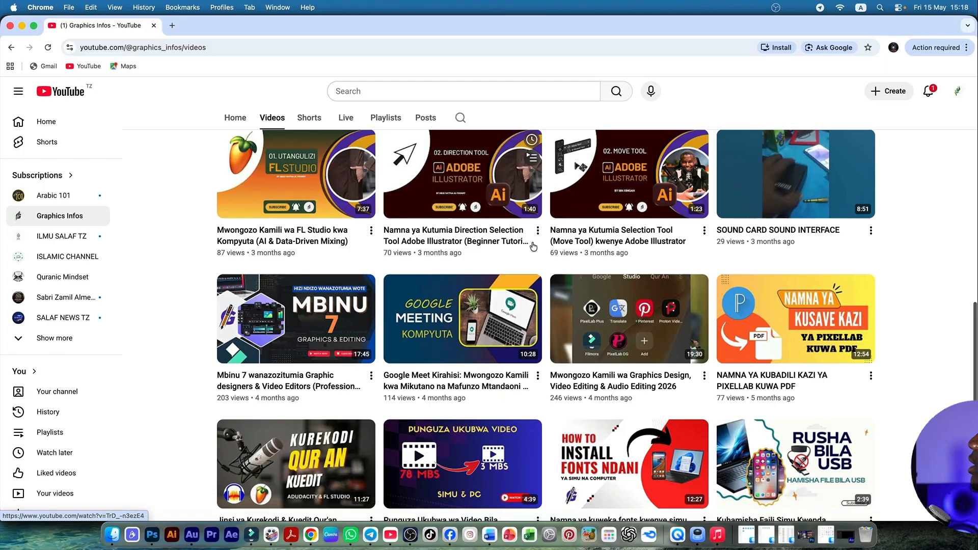
scroll(533, 246, up, 1)
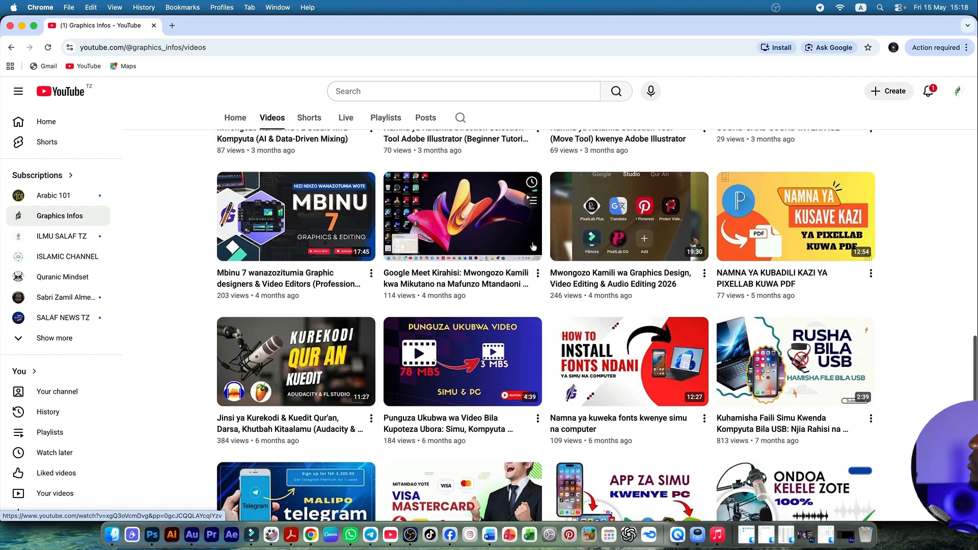
scroll(532, 247, up, 2)
scroll(359, 449, down, 5)
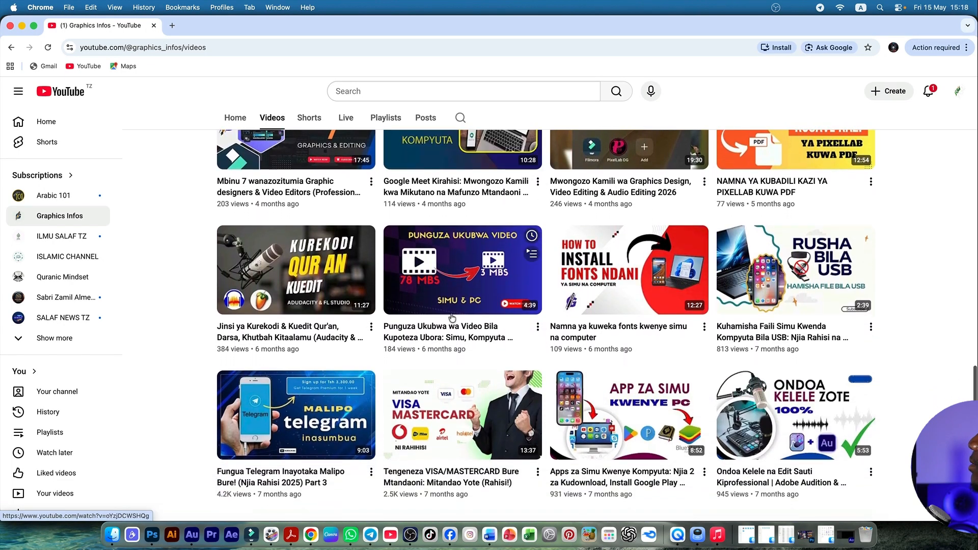
- Copy the share link of the video "Fungua Telegram Inayotaka Malipo Bure! (Njia Rahisi 2025) Part 3" from the channel's video list
scroll(359, 449, down, 3)
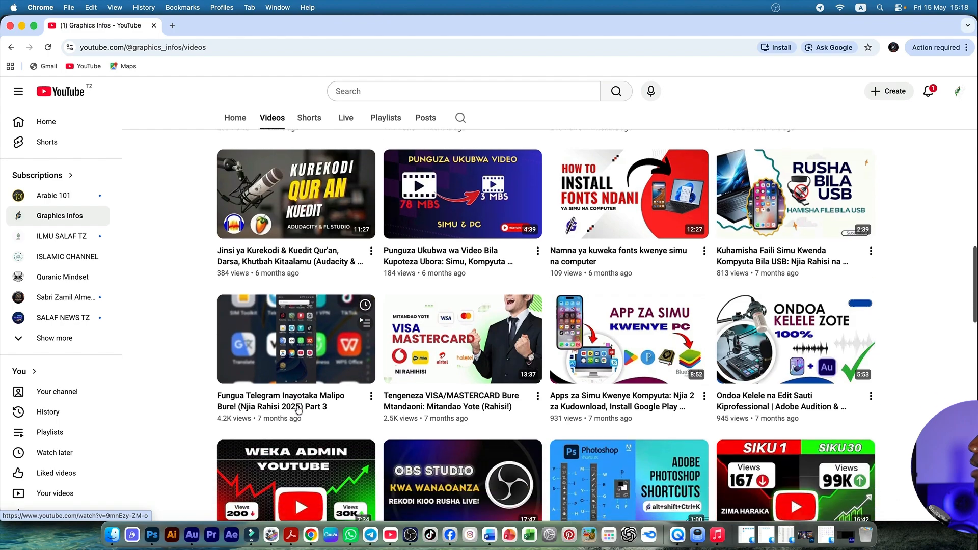
click(372, 394)
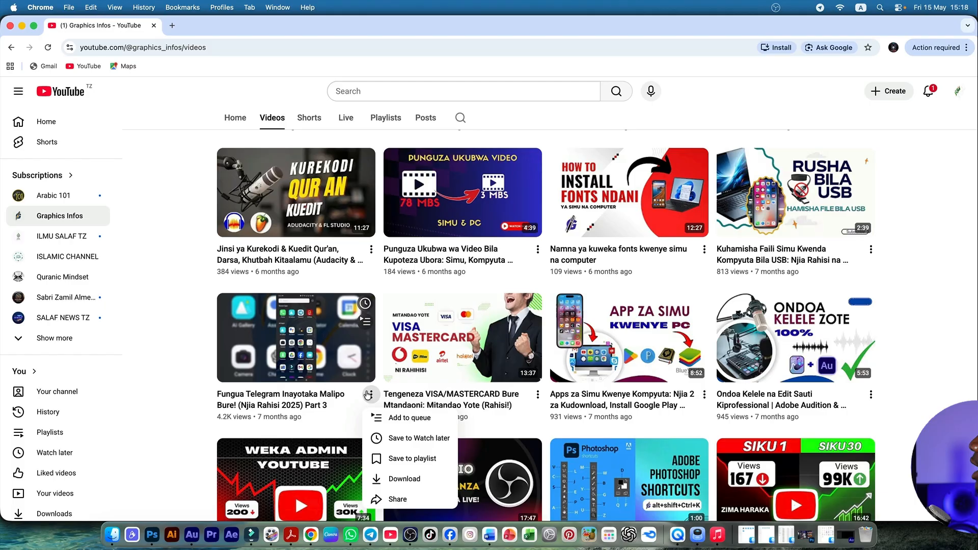
click(390, 496)
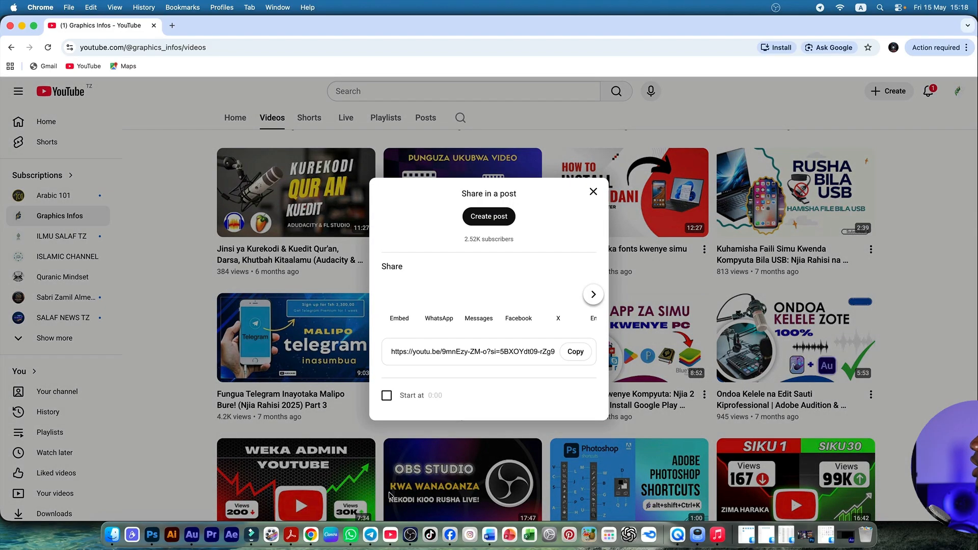
click(575, 352)
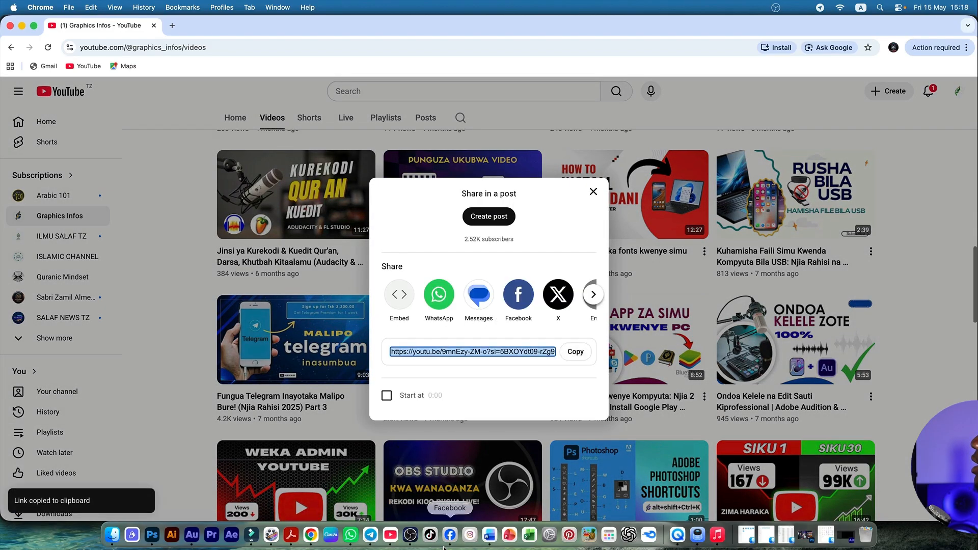
- Return to OBS and replace the Browser source's URL with the copied YouTube video link
click(410, 535)
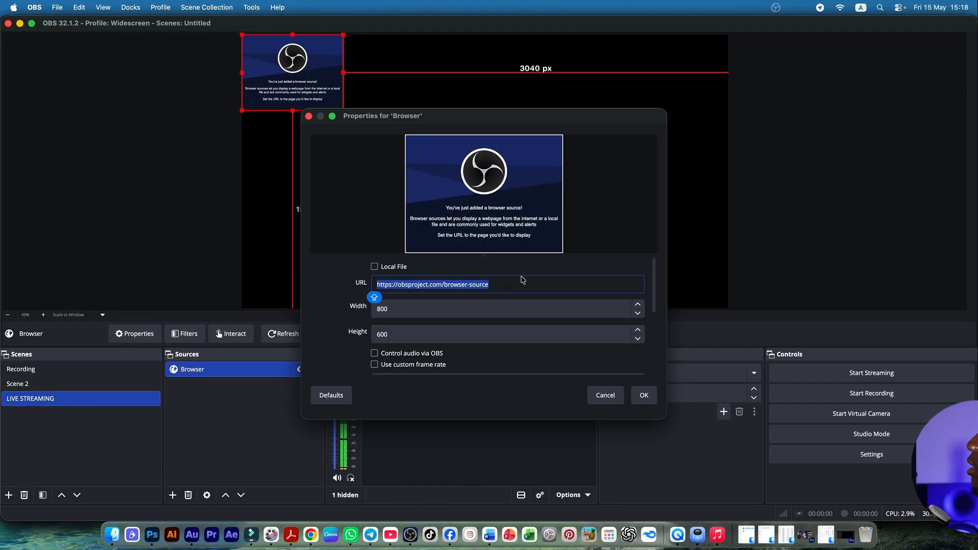
drag(505, 286, 385, 279)
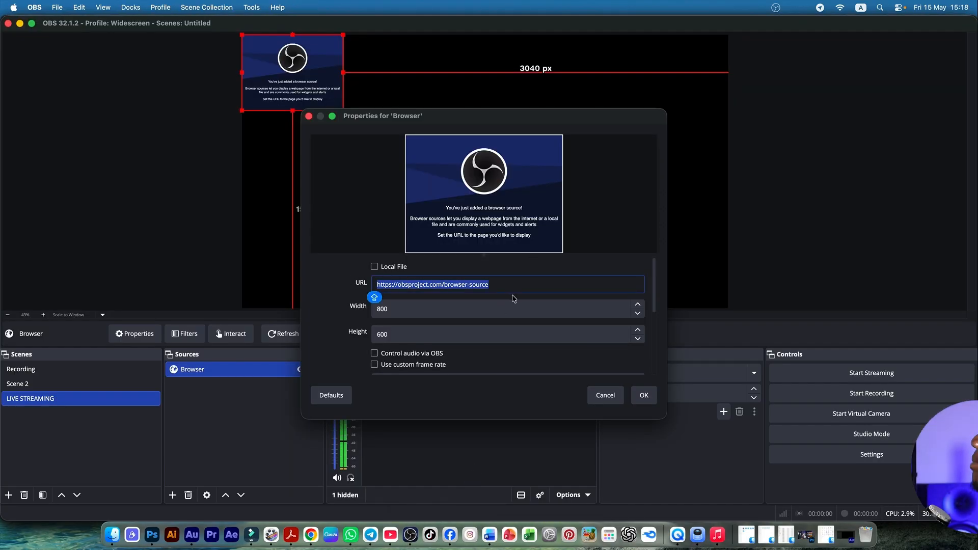
key(super+v)
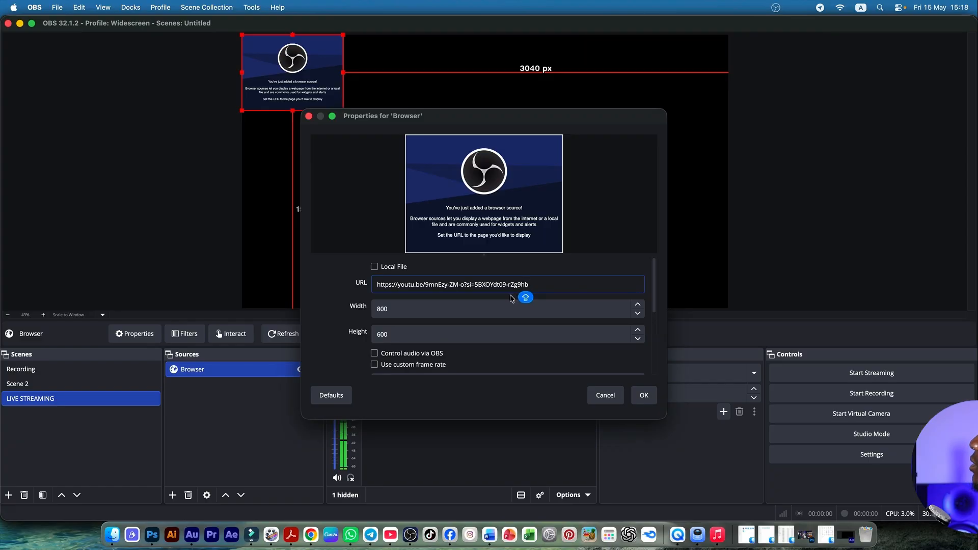
- Set the Browser source's width to 1920 and its height to 1080
double_click(402, 309)
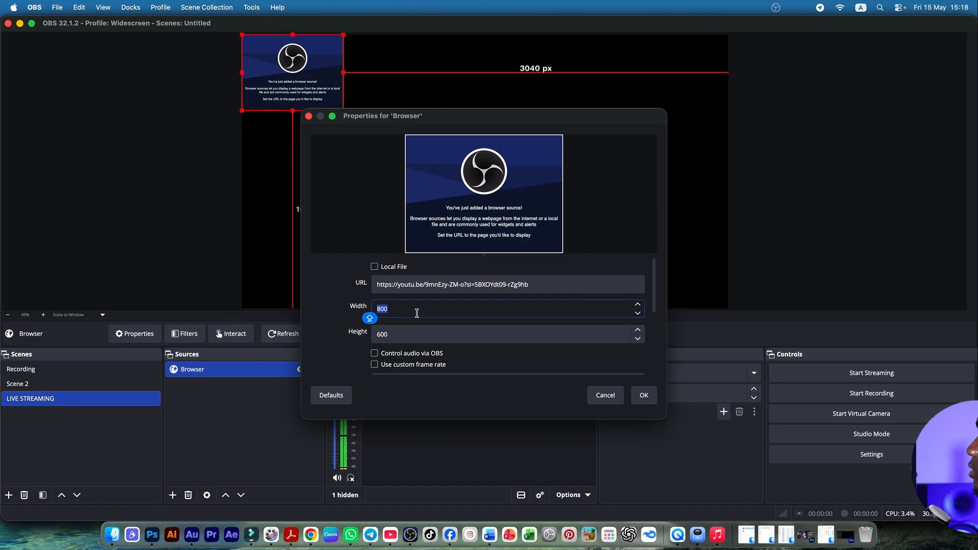
text(1920)
key(Caps_Lock)
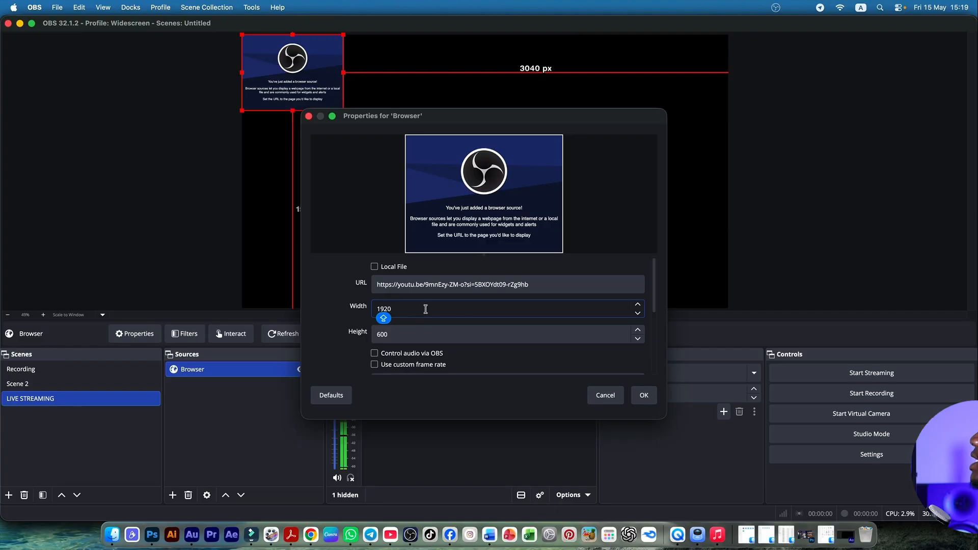
click(417, 330)
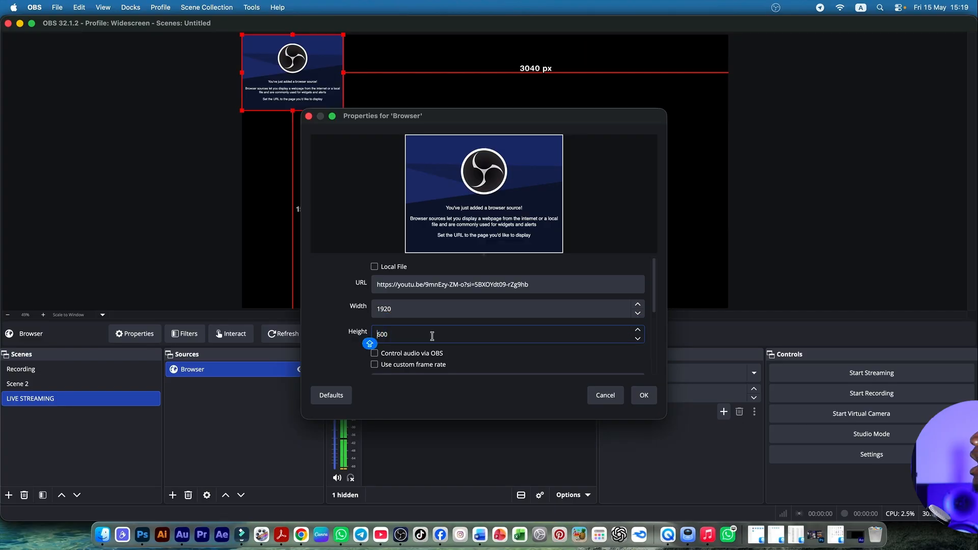
drag(405, 339, 337, 339)
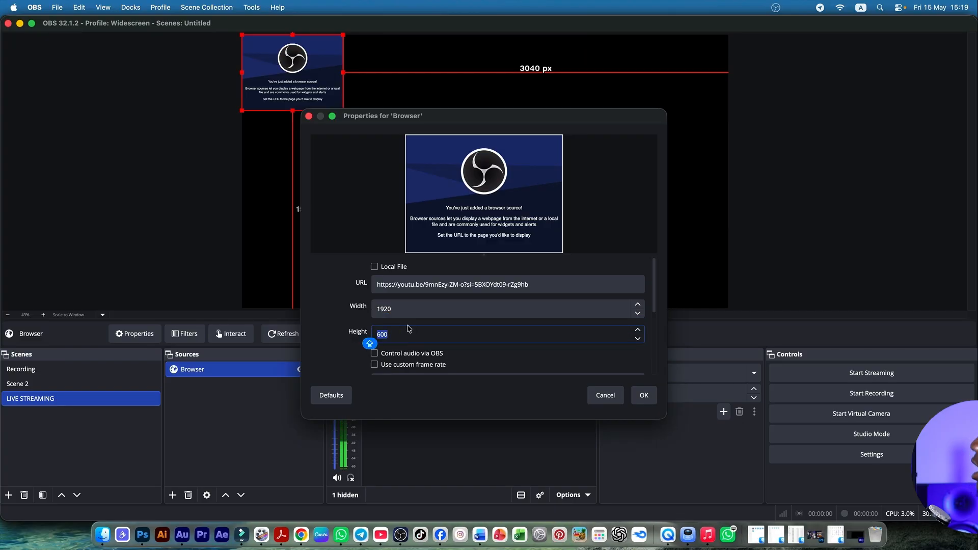
text(108)
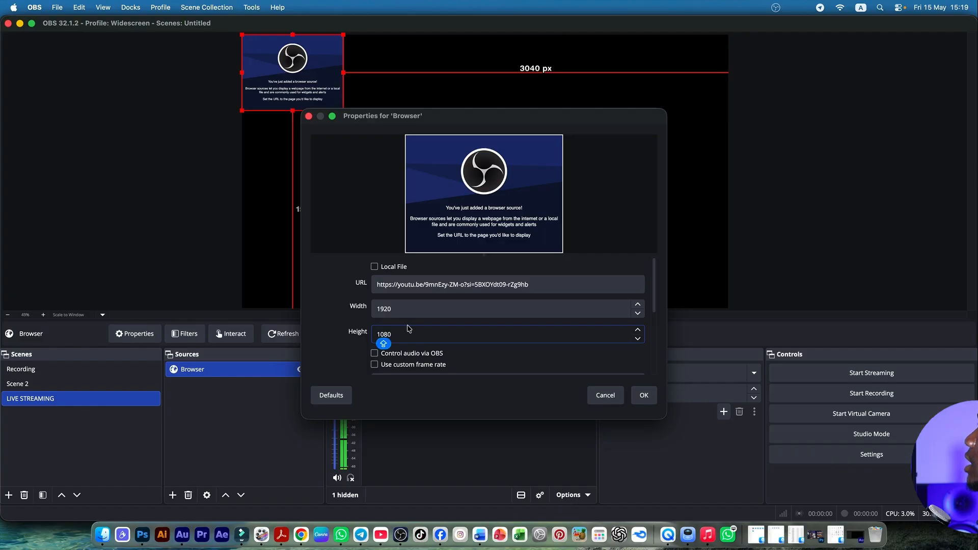
click(450, 358)
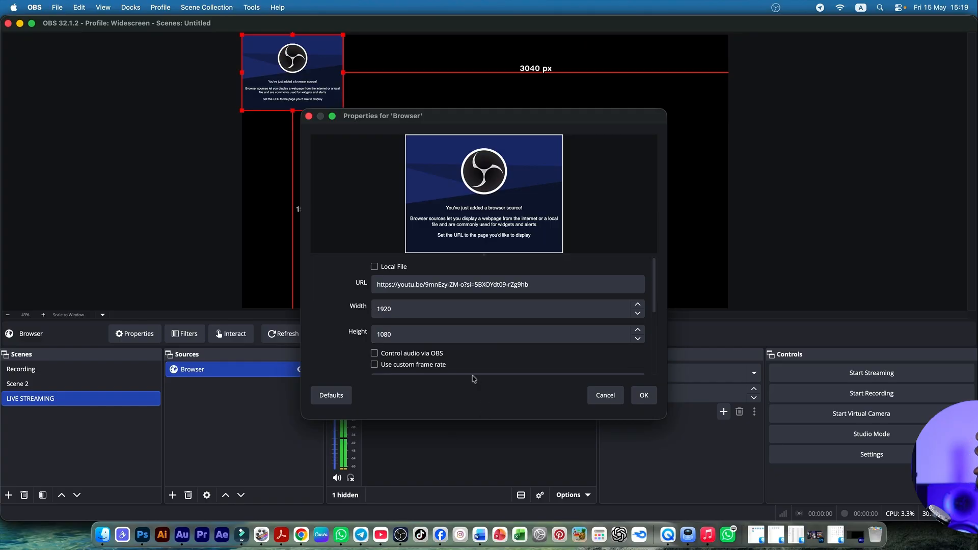
- Enable audio control via OBS for the Browser source, review its remaining options and accept the properties
click(376, 354)
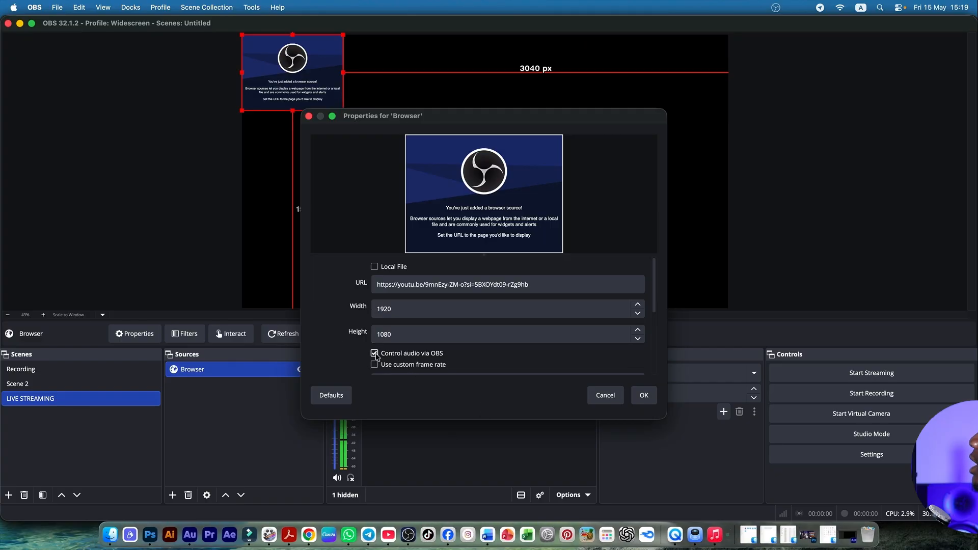
scroll(464, 358, down, 3)
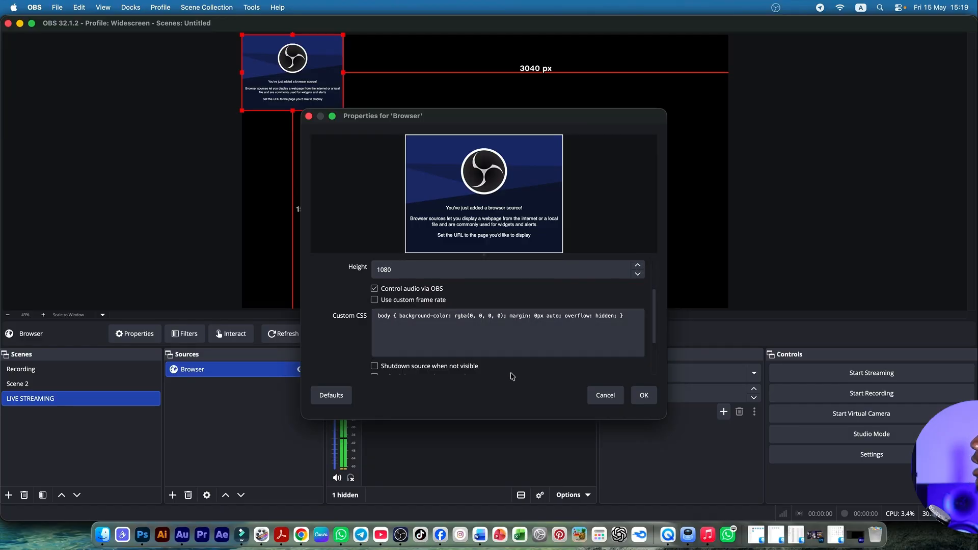
scroll(512, 377, down, 3)
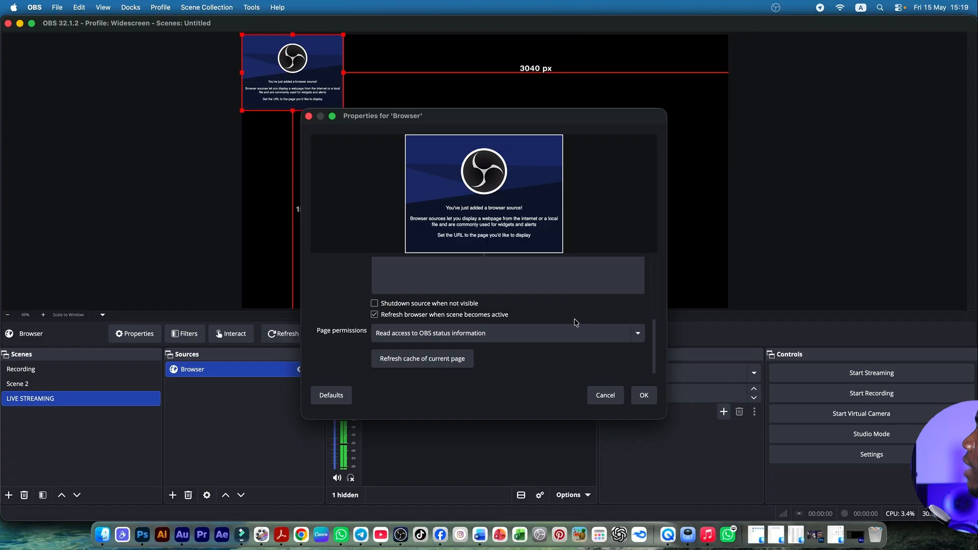
scroll(576, 319, up, 3)
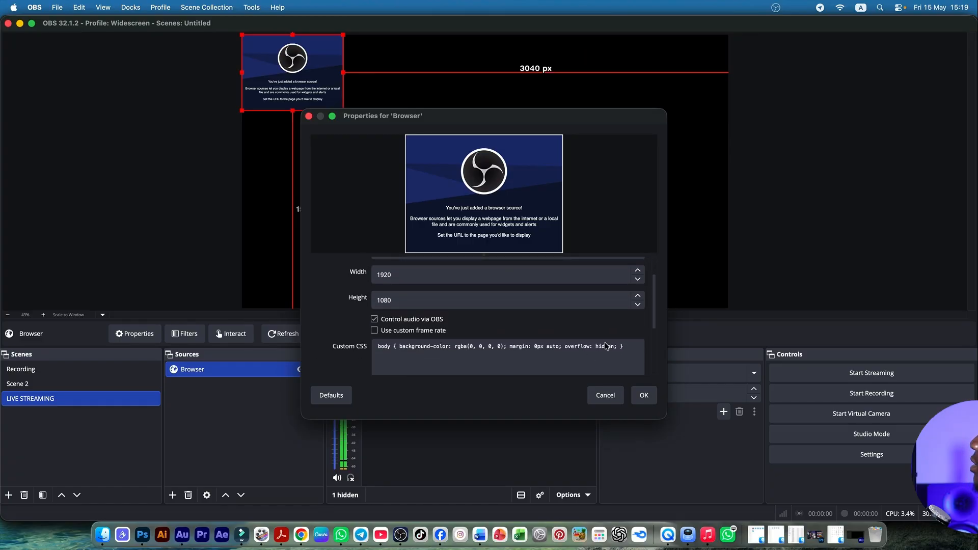
click(646, 400)
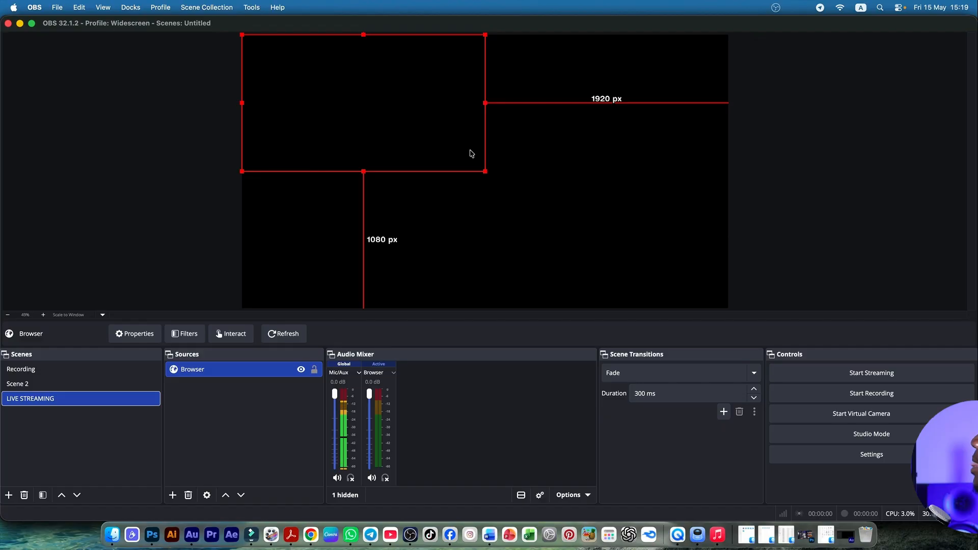
- Enlarge and reposition the Browser source so its video player fills the canvas, then deselect the source
drag(487, 174, 689, 286)
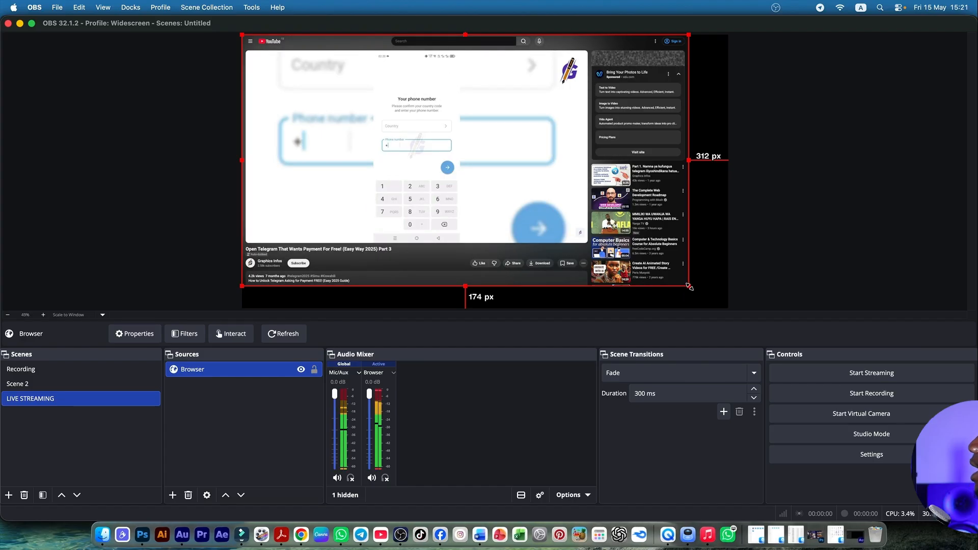
drag(688, 286, 821, 391)
drag(624, 232, 615, 216)
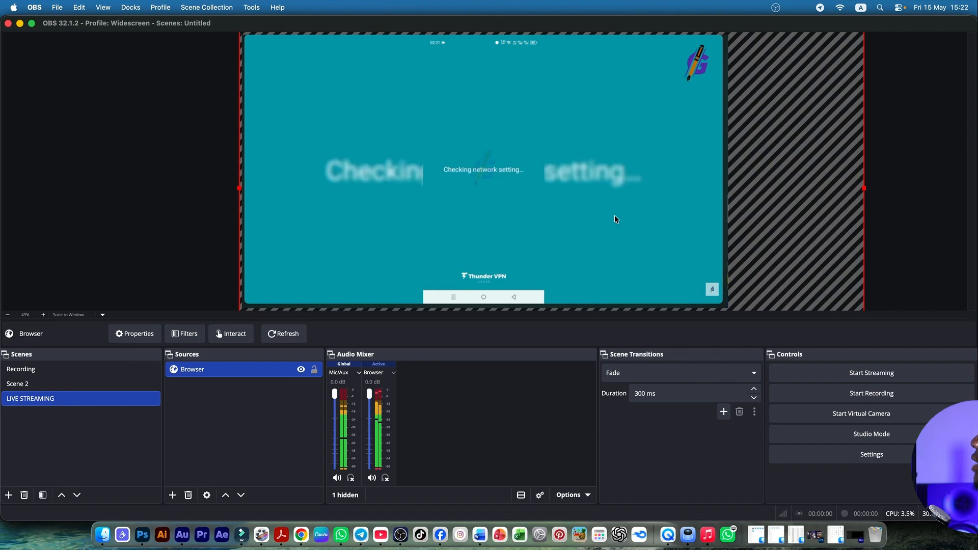
click(901, 163)
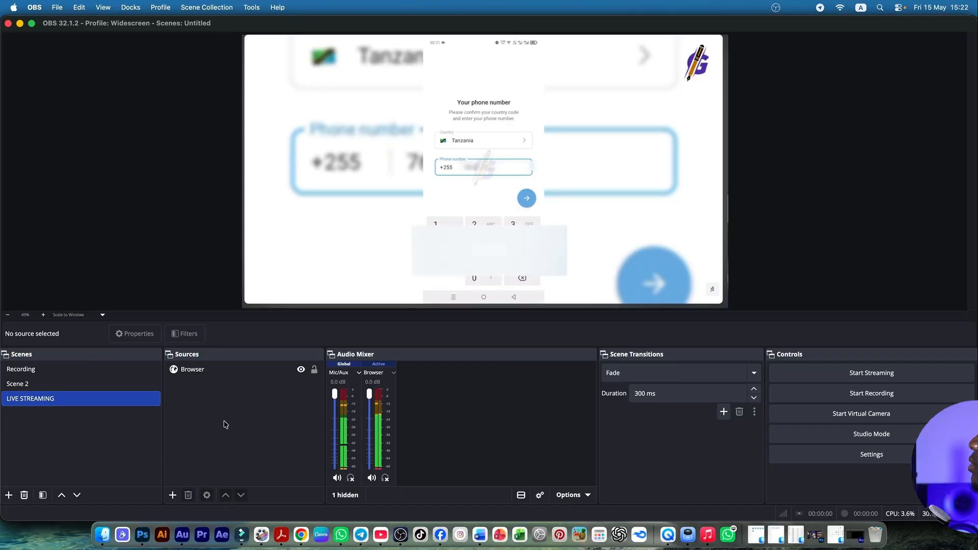
- Add a new Image source to the LIVE STREAMING scene, keeping the default name
click(172, 496)
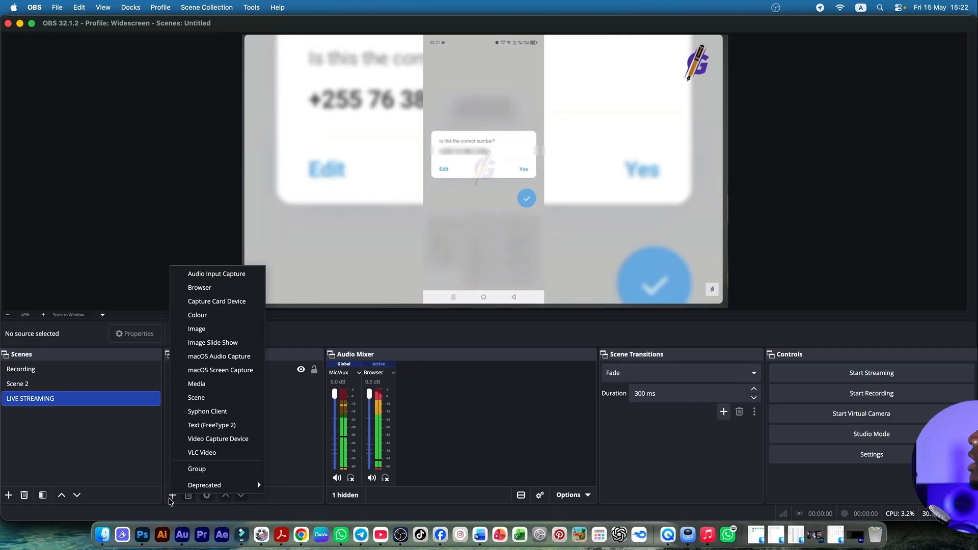
click(172, 496)
click(172, 496)
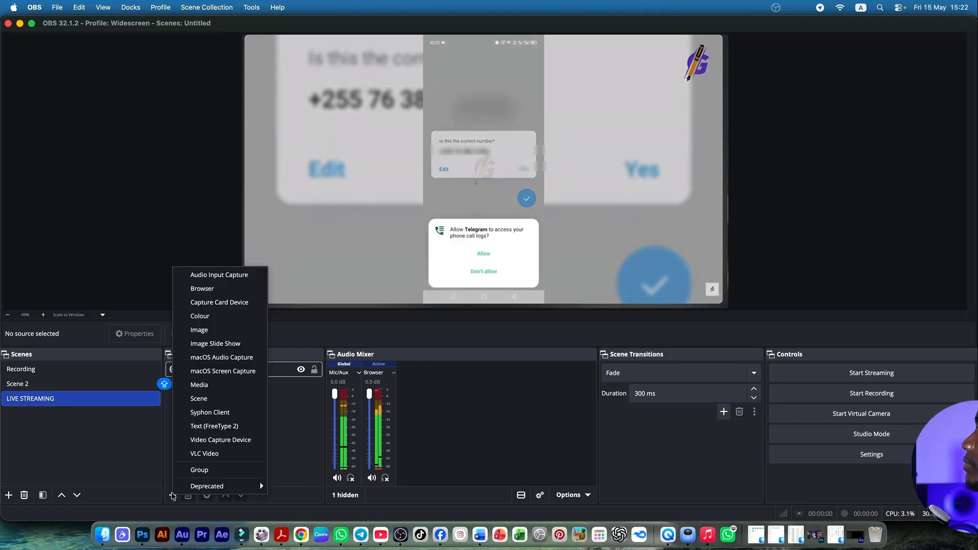
click(207, 332)
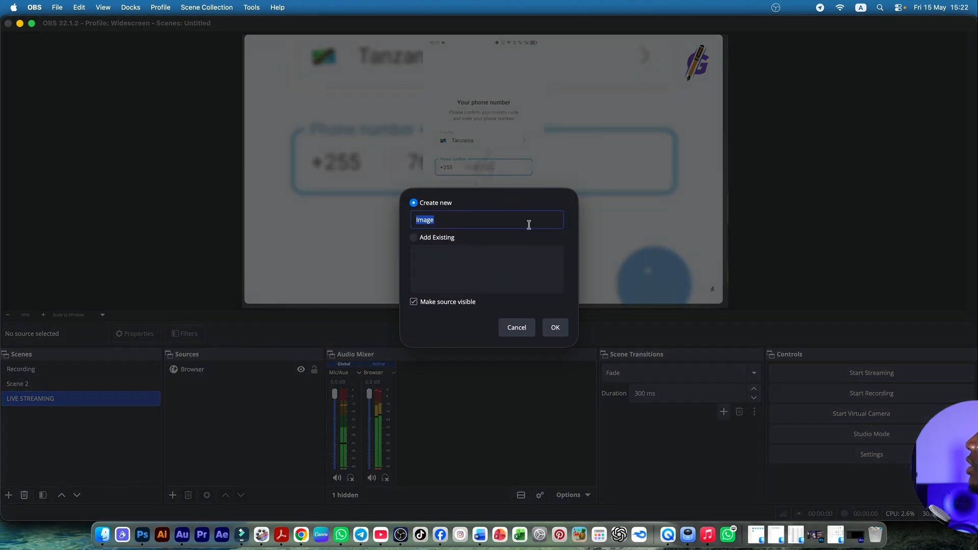
click(557, 327)
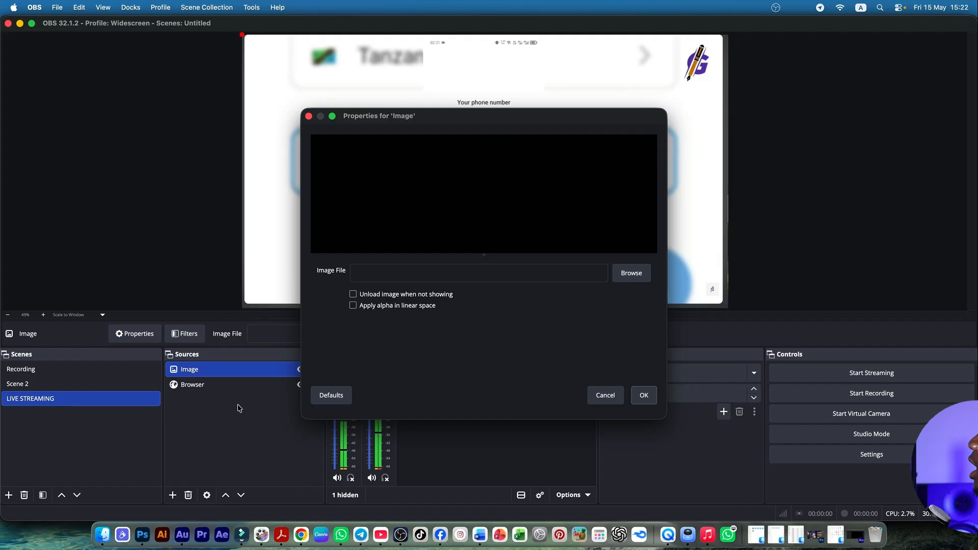
- Load LIVE THUMBNAIL.jpg from the LIVE STREAMING folder on the Desktop into the Image source and accept its properties
click(630, 275)
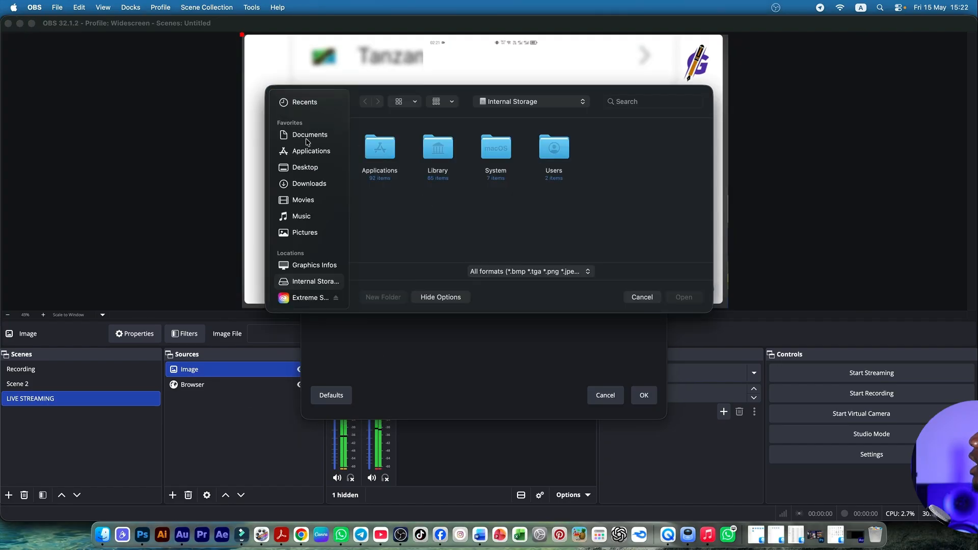
click(300, 167)
double_click(551, 146)
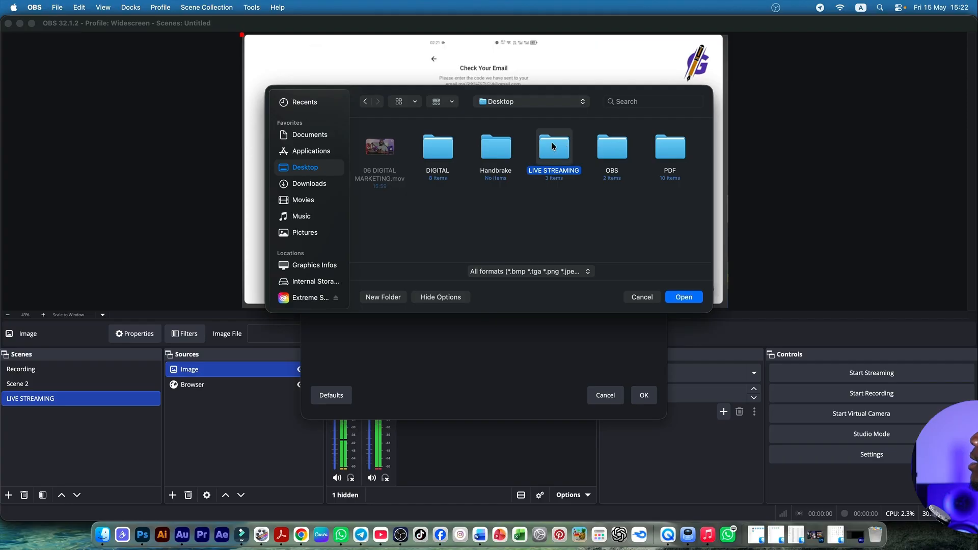
click(374, 171)
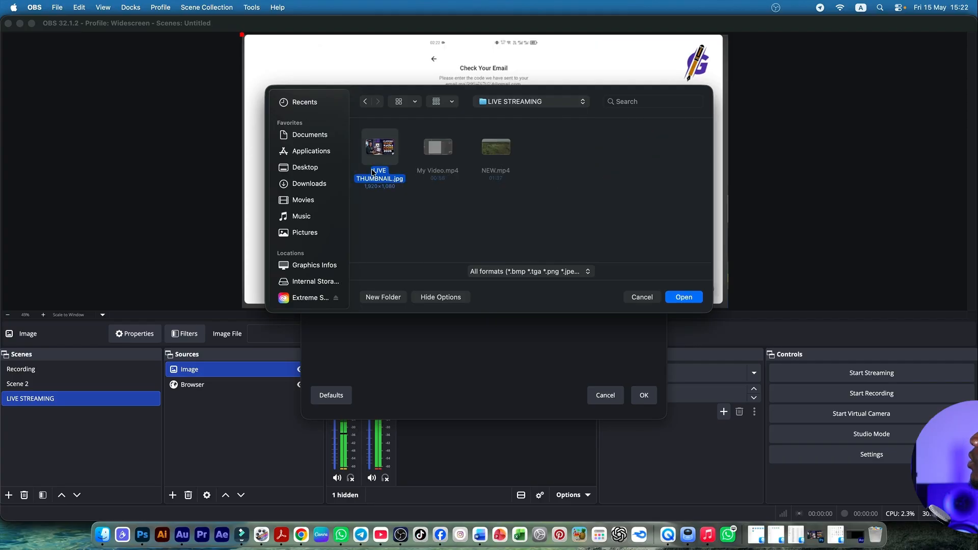
click(684, 297)
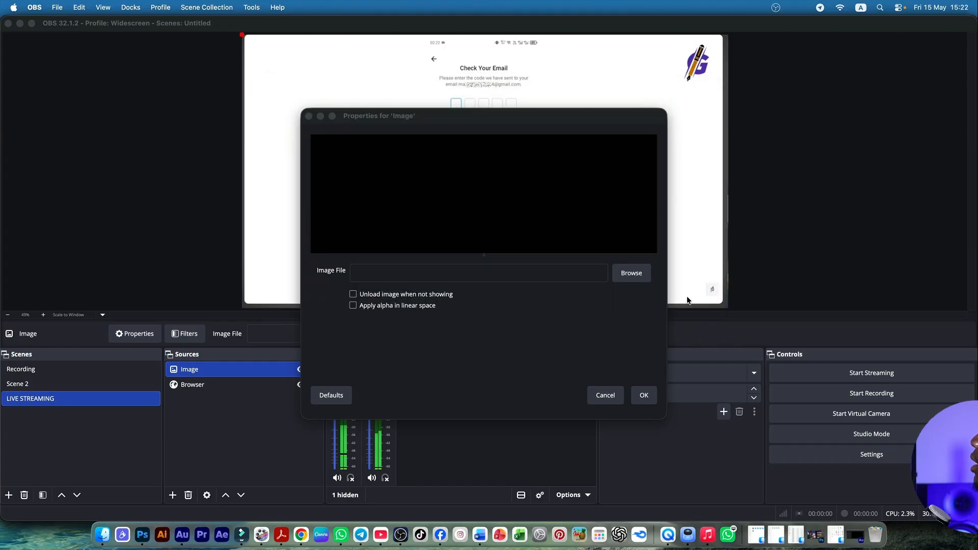
click(643, 395)
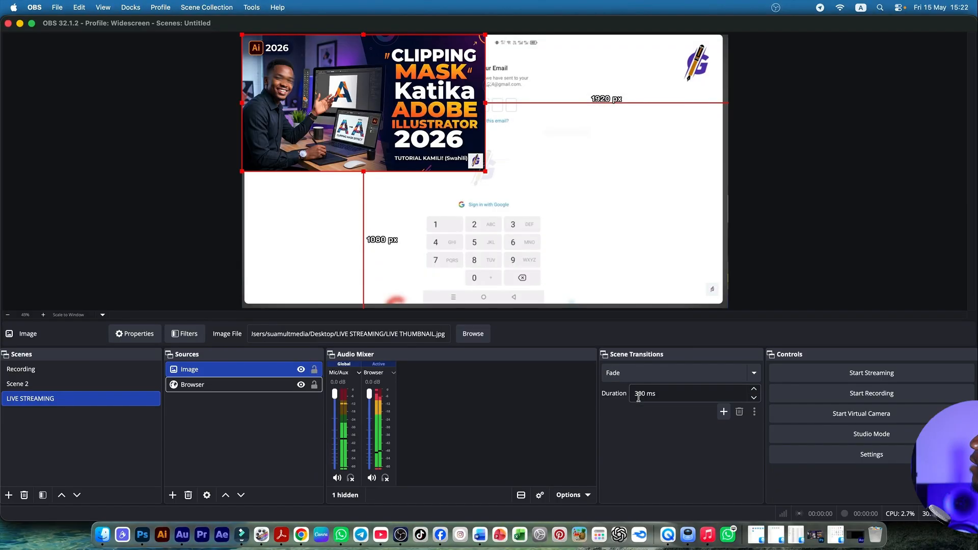
- Resize the thumbnail image on the canvas with the Fit to screen transform
drag(484, 170, 464, 159)
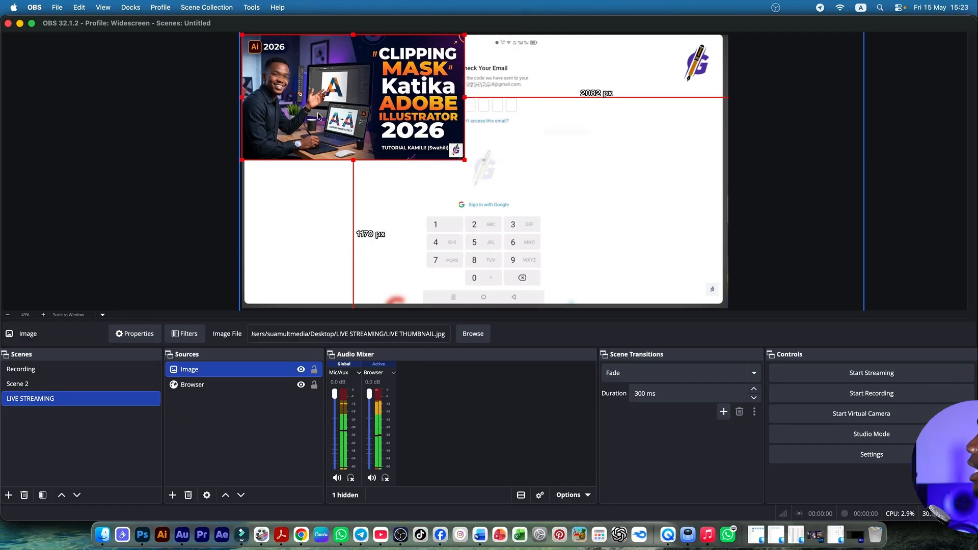
right_click(318, 115)
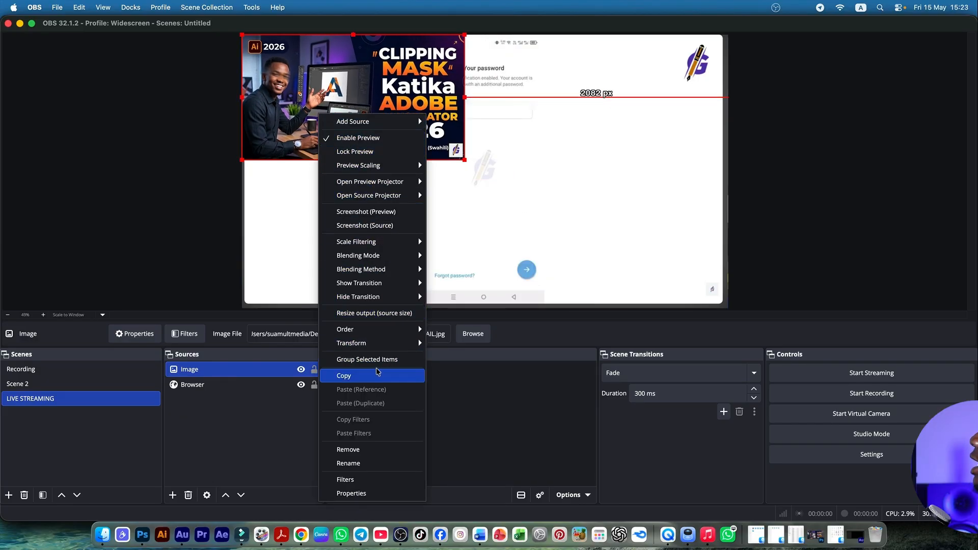
mouse_move(352, 343)
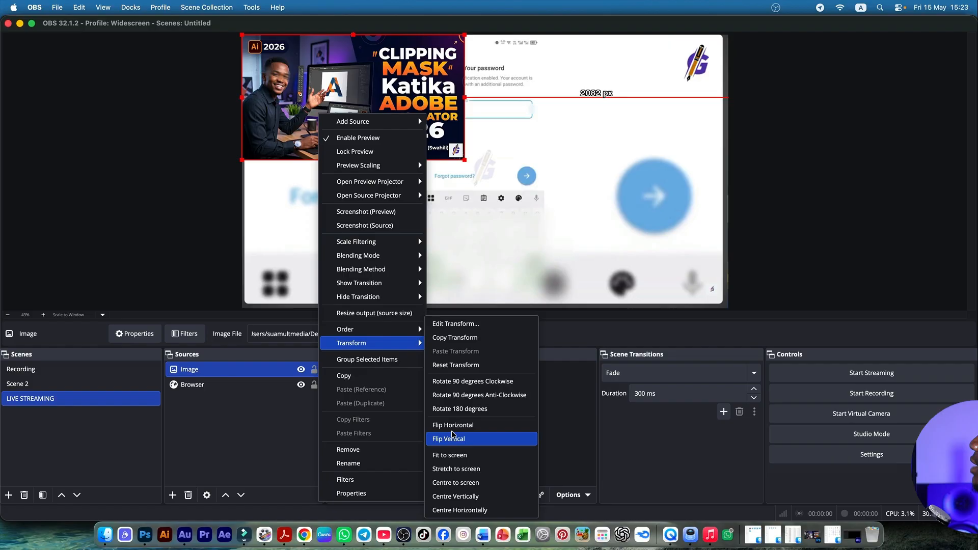
click(456, 460)
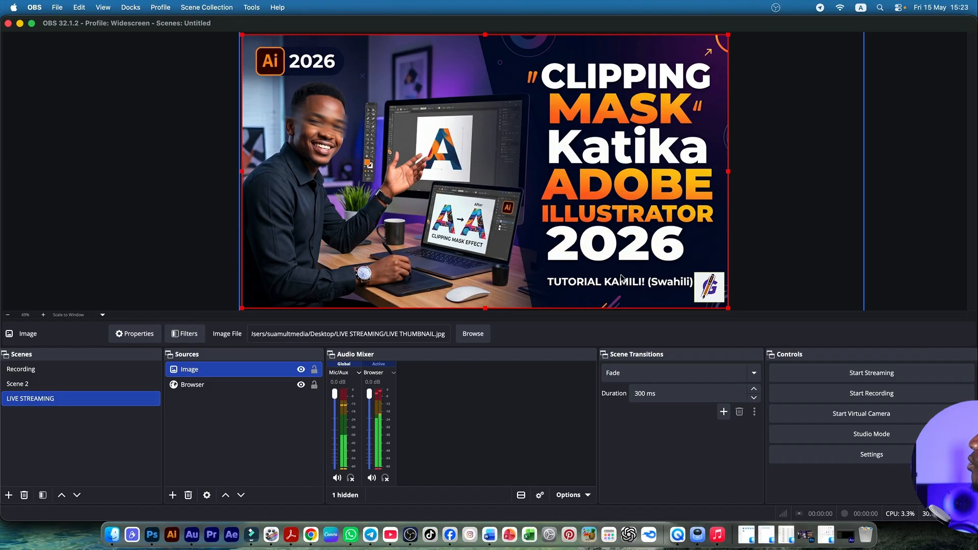
drag(622, 279, 623, 279)
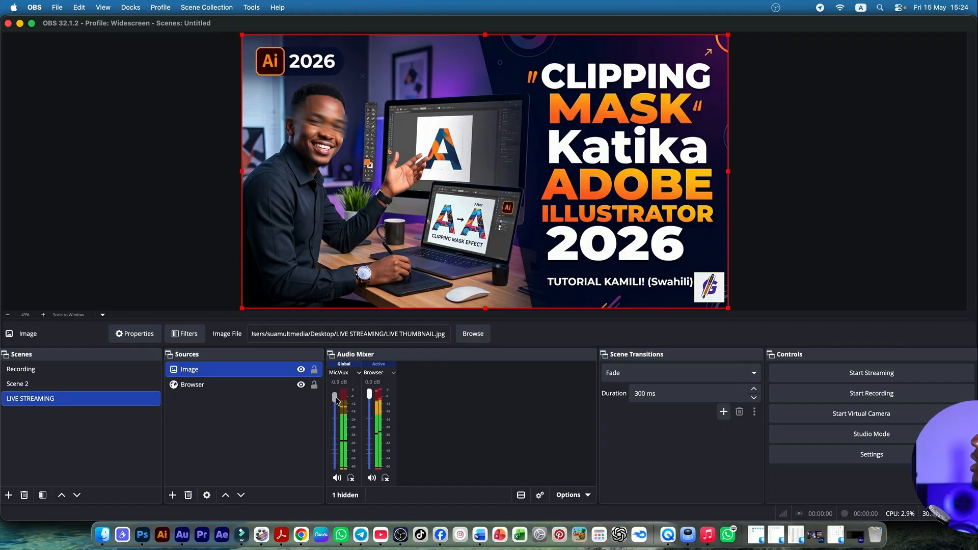
- Lower the Mic/Aux volume to its minimum, disable the Mic/Auxiliary Audio device in the audio settings, and deselect the Image source
drag(336, 400, 336, 465)
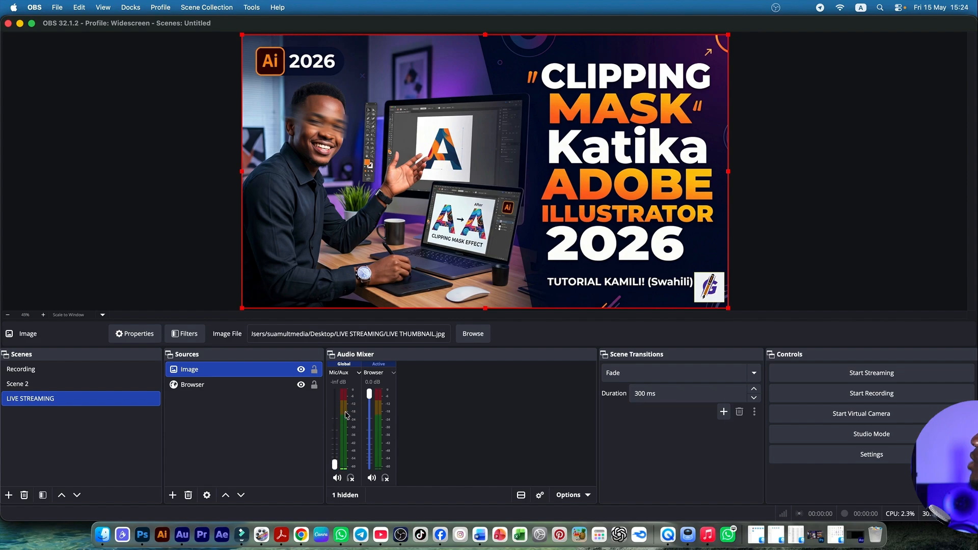
click(877, 455)
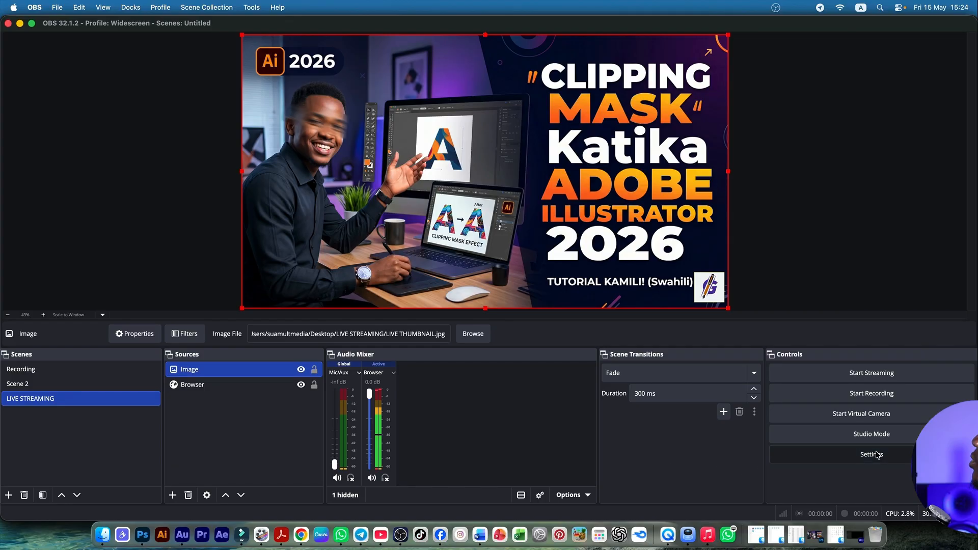
click(274, 173)
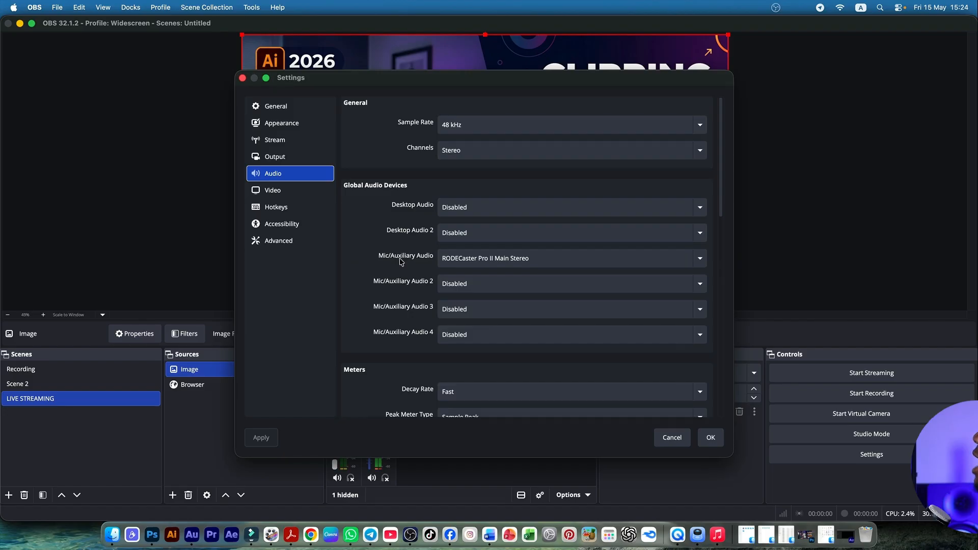
click(477, 260)
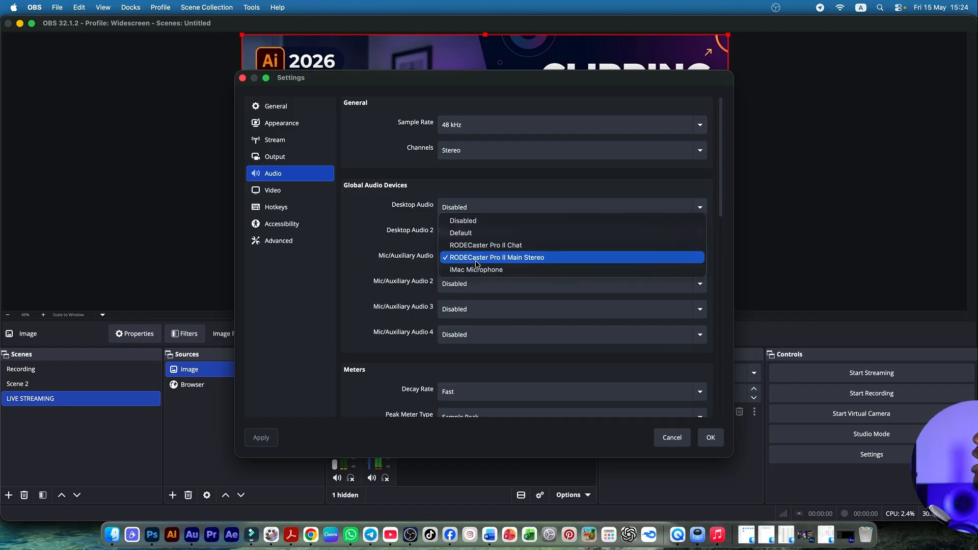
click(472, 222)
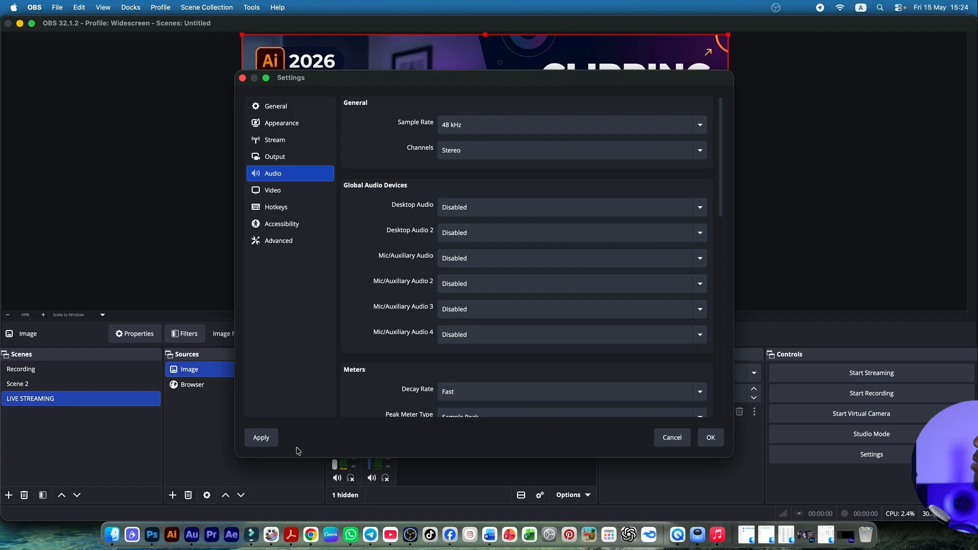
click(264, 436)
click(710, 438)
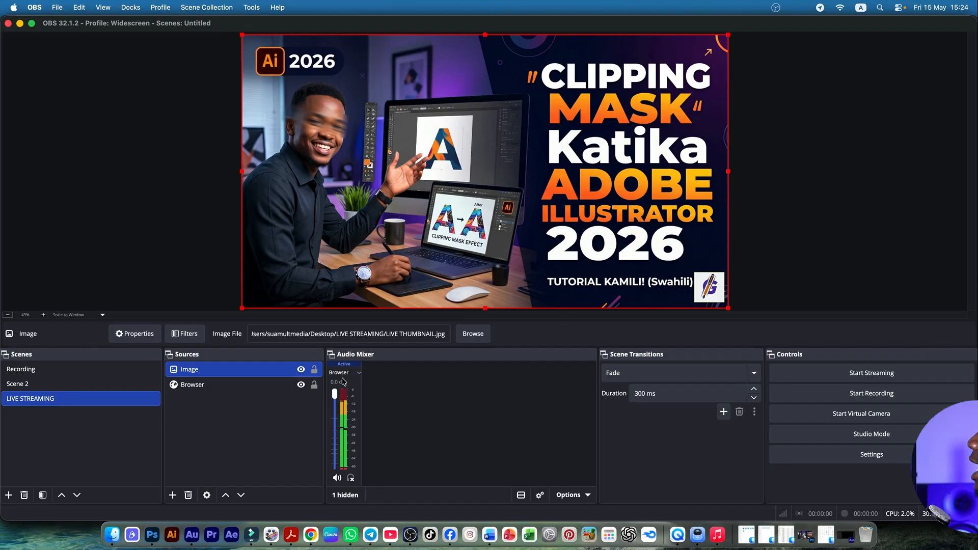
click(223, 429)
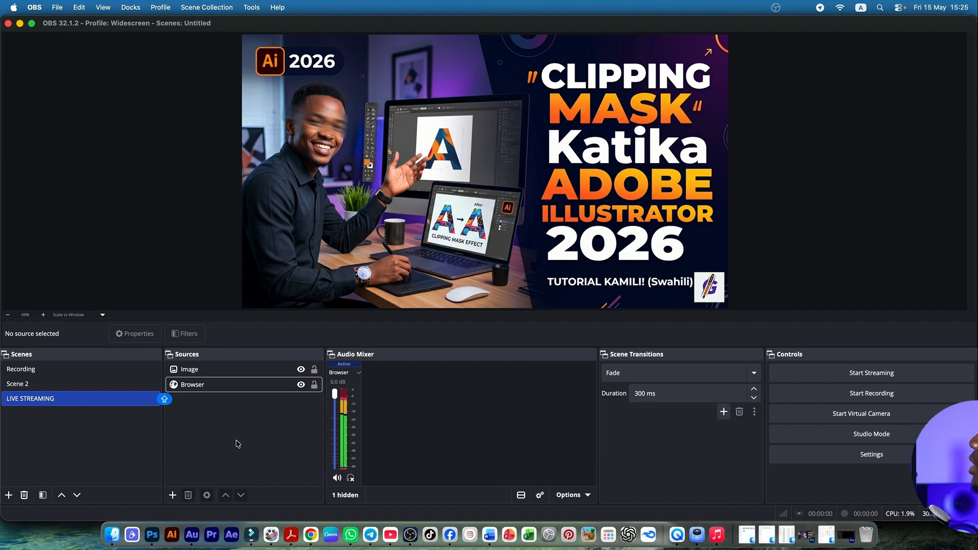
- Switch to YouTube Studio and copy the default stream key from the live streaming page
click(382, 536)
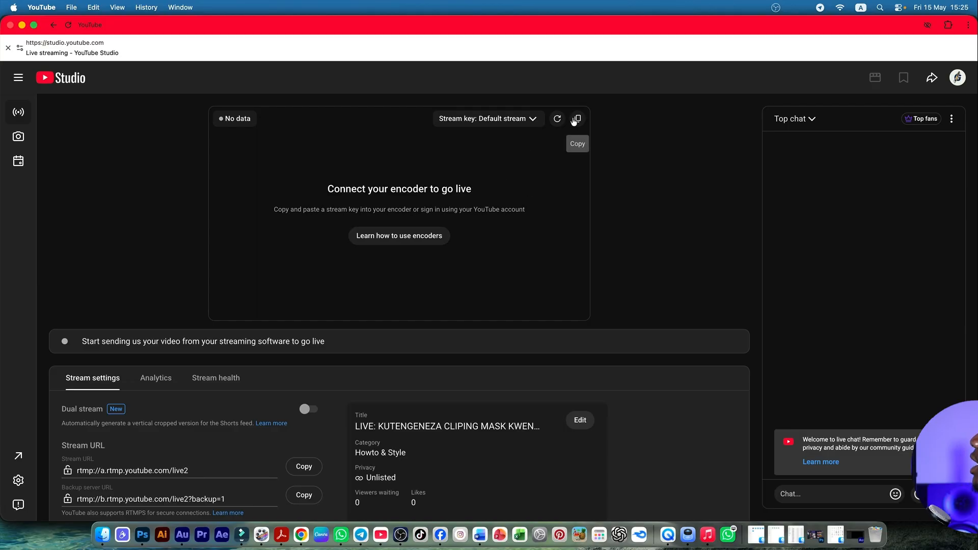
scroll(222, 441, down, 5)
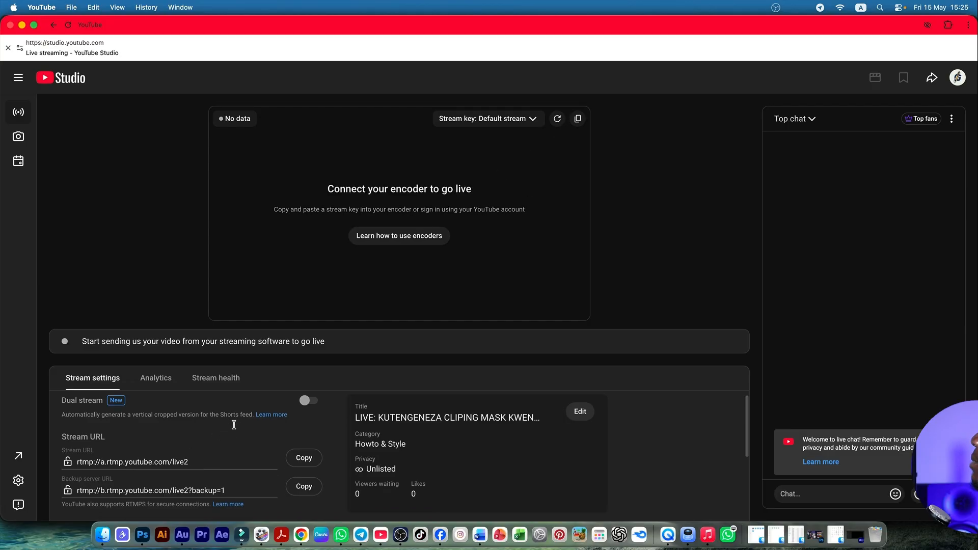
scroll(227, 473, up, 3)
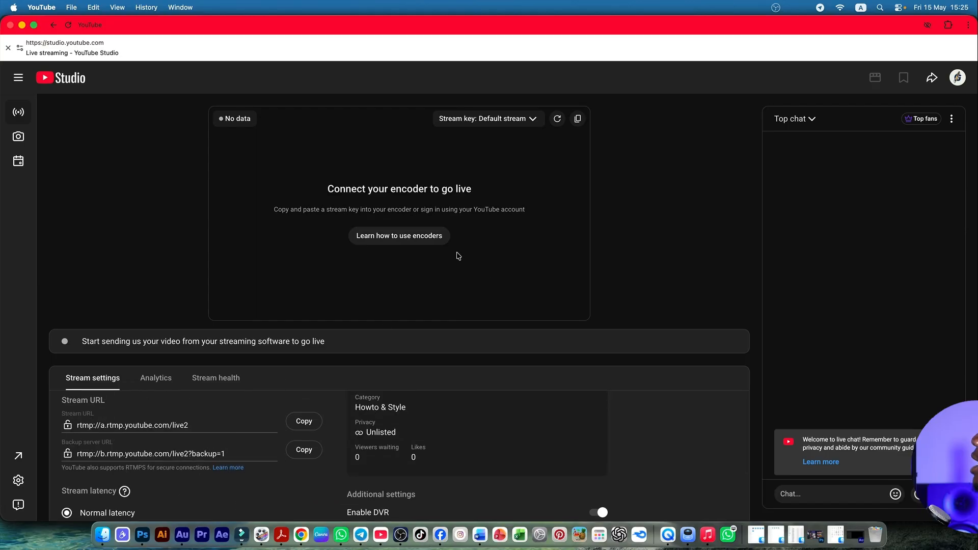
click(579, 119)
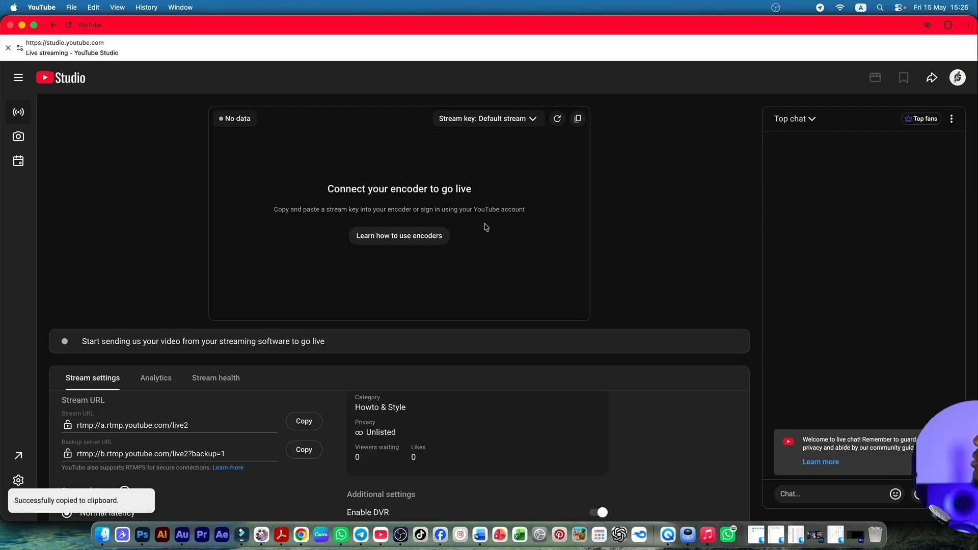
- Return to OBS and configure the stream settings for the YouTube - RTMPS service using a stream key
click(400, 535)
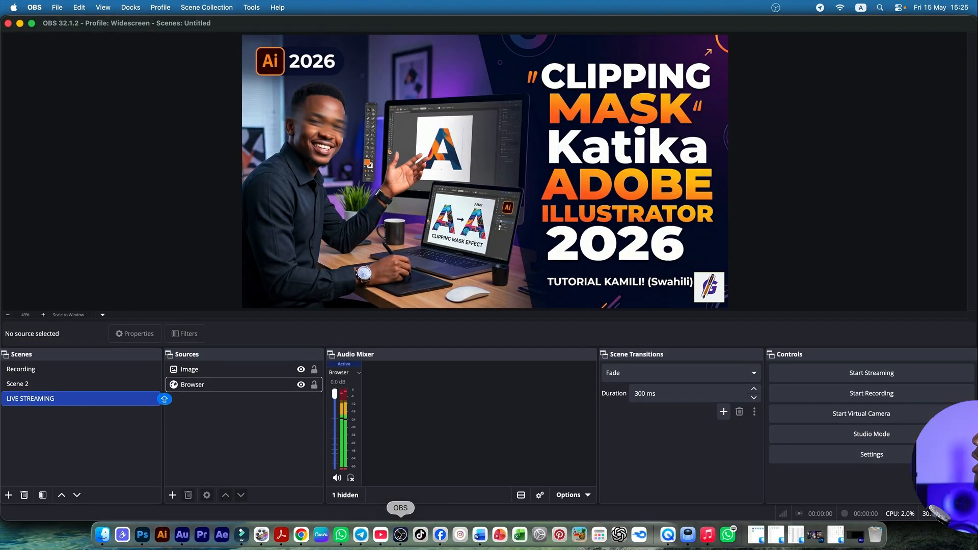
click(860, 459)
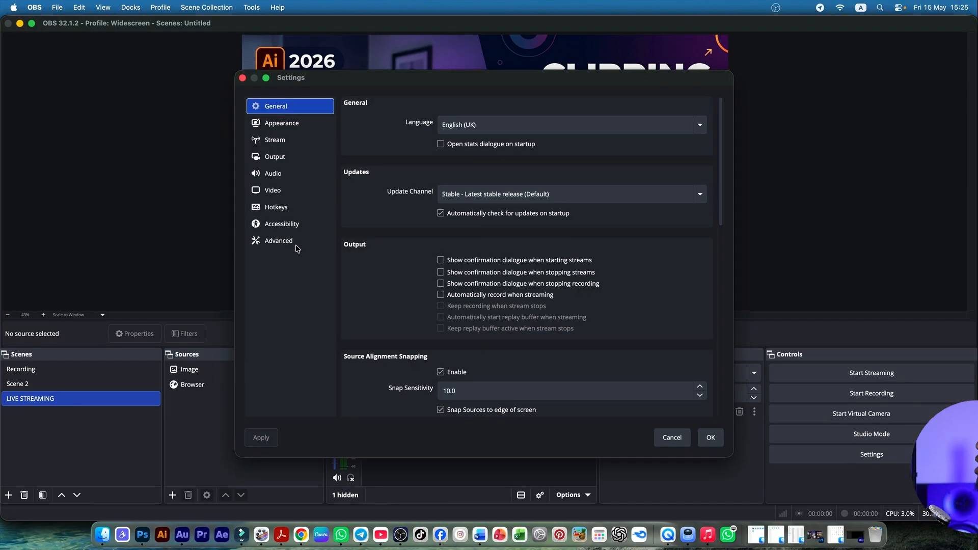
click(286, 142)
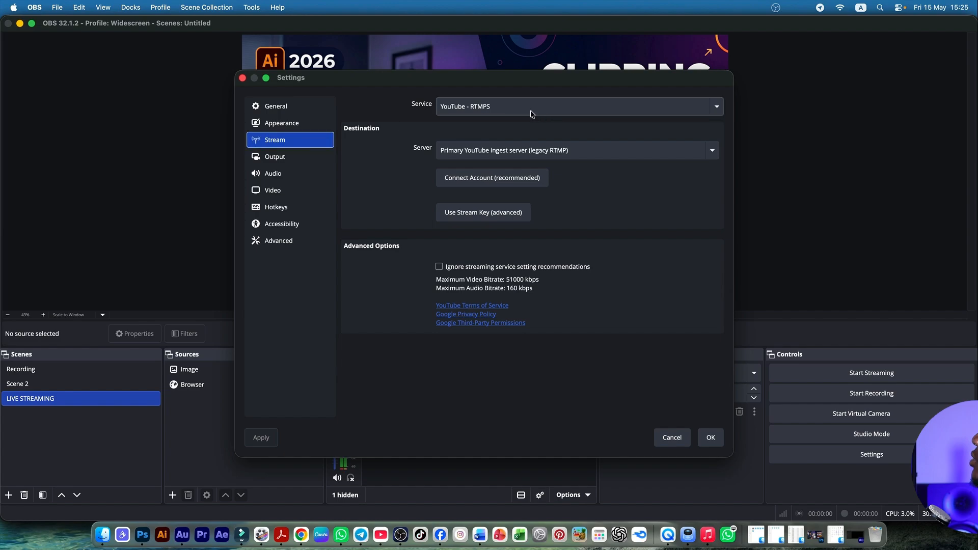
click(509, 109)
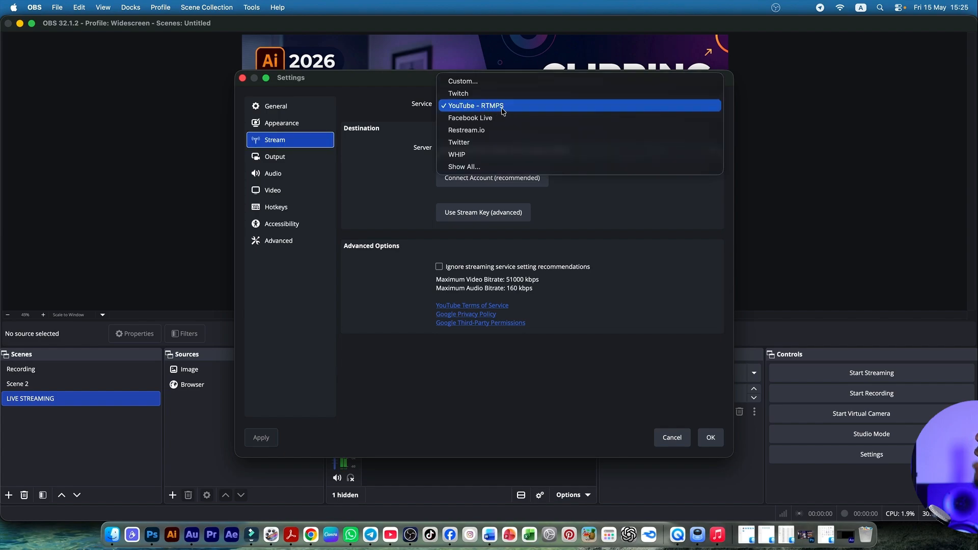
click(502, 108)
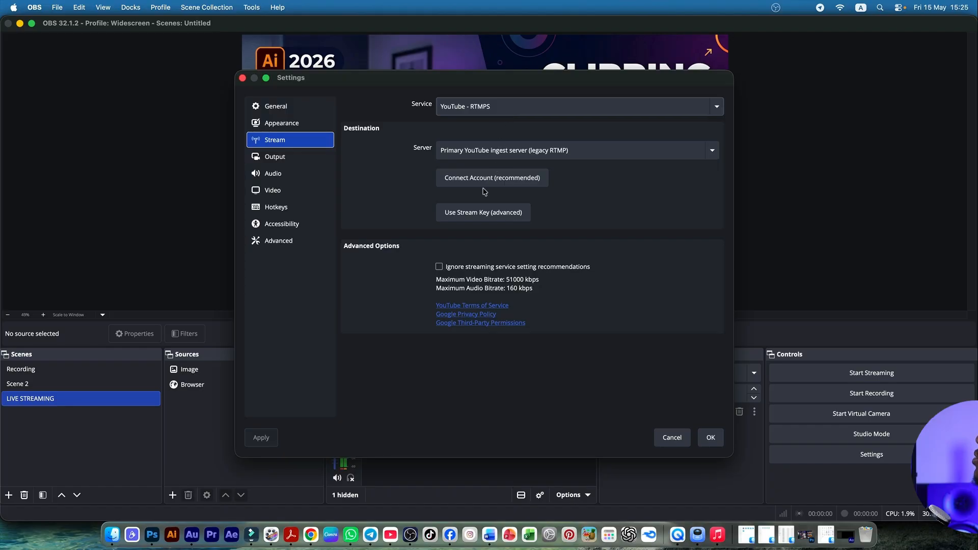
click(465, 214)
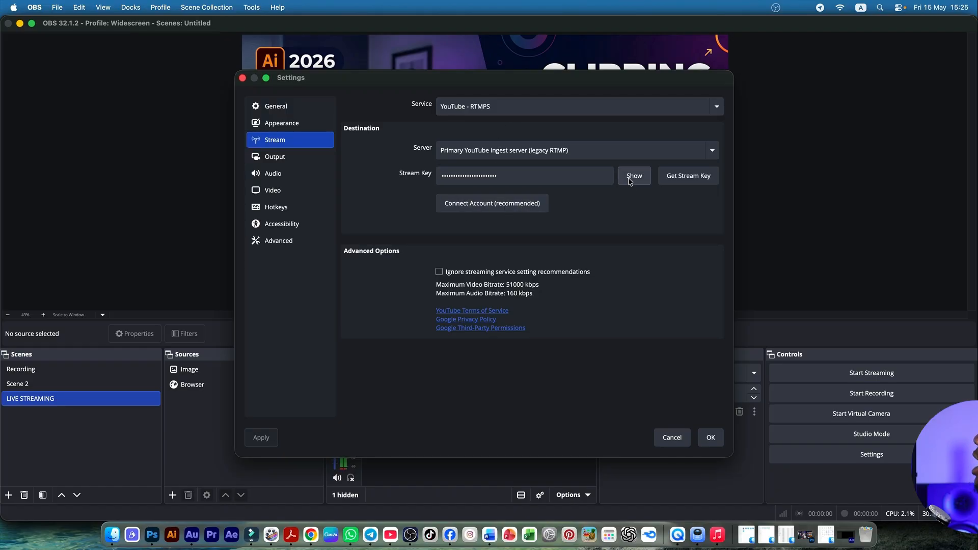
- Reveal the Stream Key field, replace its content with the copied YouTube stream key, and save the settings
drag(608, 175, 385, 175)
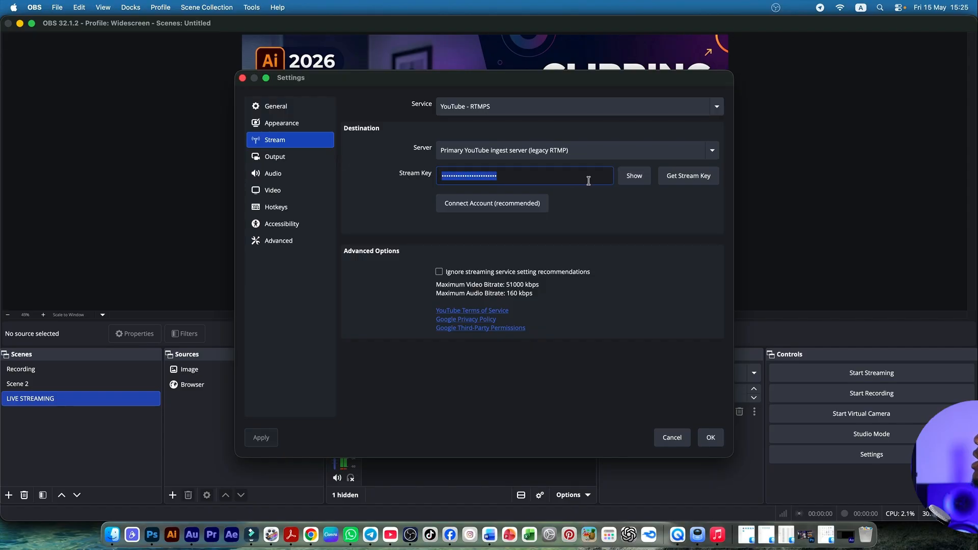
click(641, 178)
drag(596, 174, 416, 175)
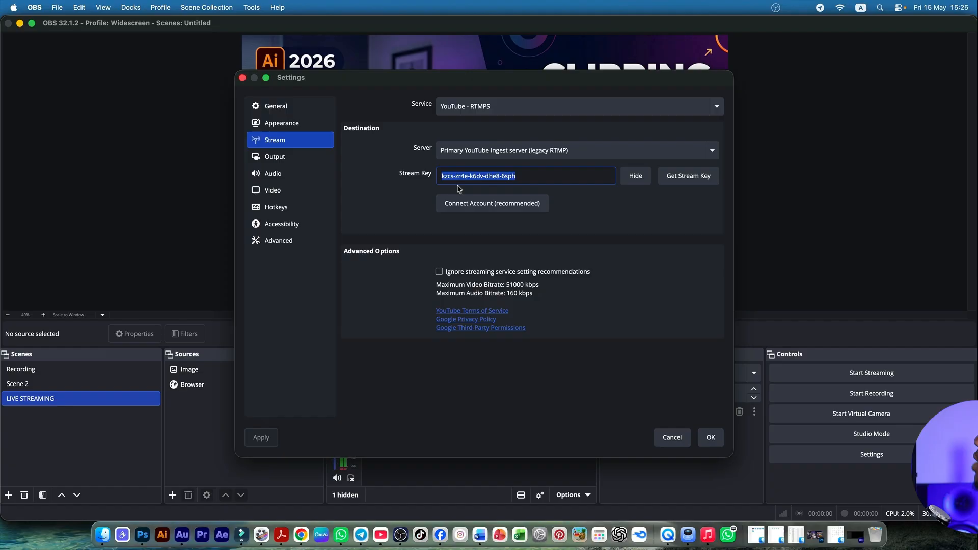
key(super+v)
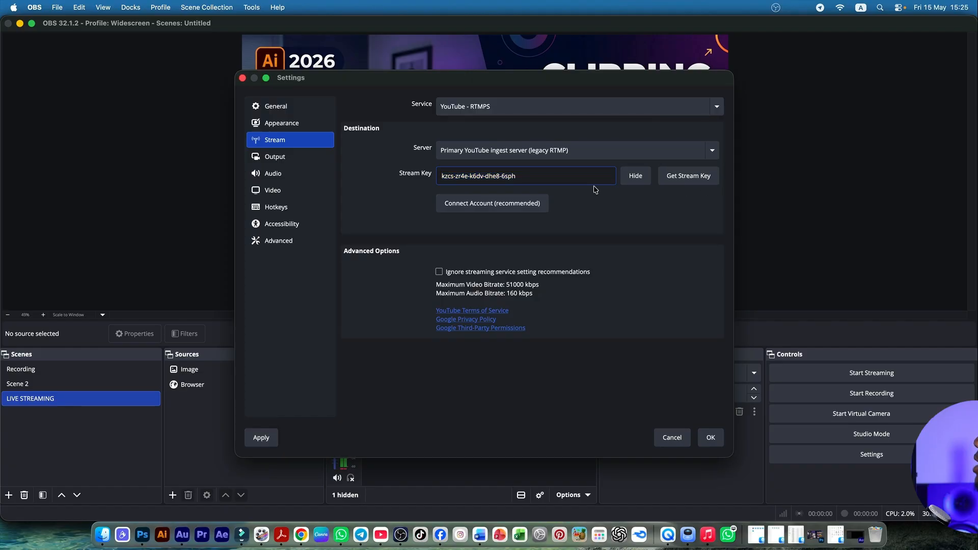
click(261, 441)
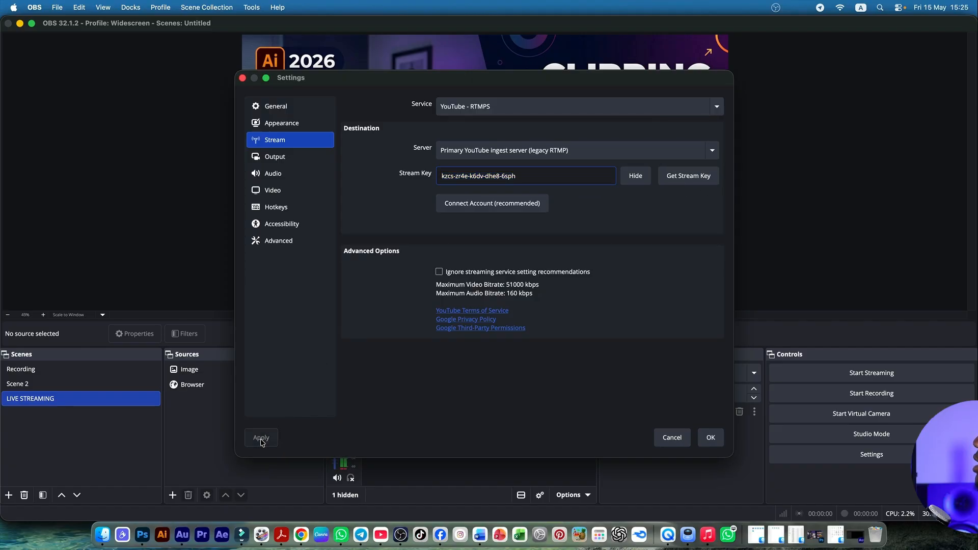
click(708, 437)
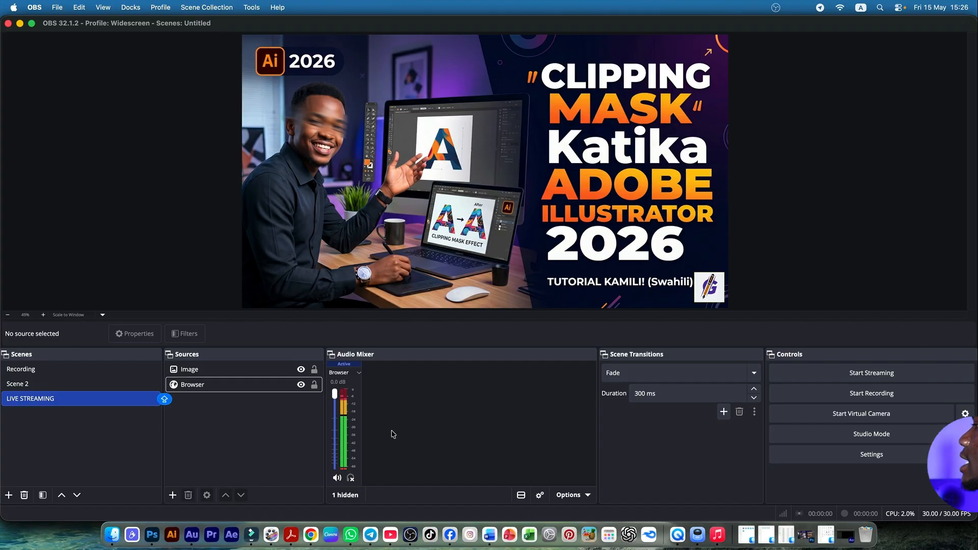
- Switch to YouTube Studio, open the live stream's details for editing, and choose Public as its visibility
click(390, 535)
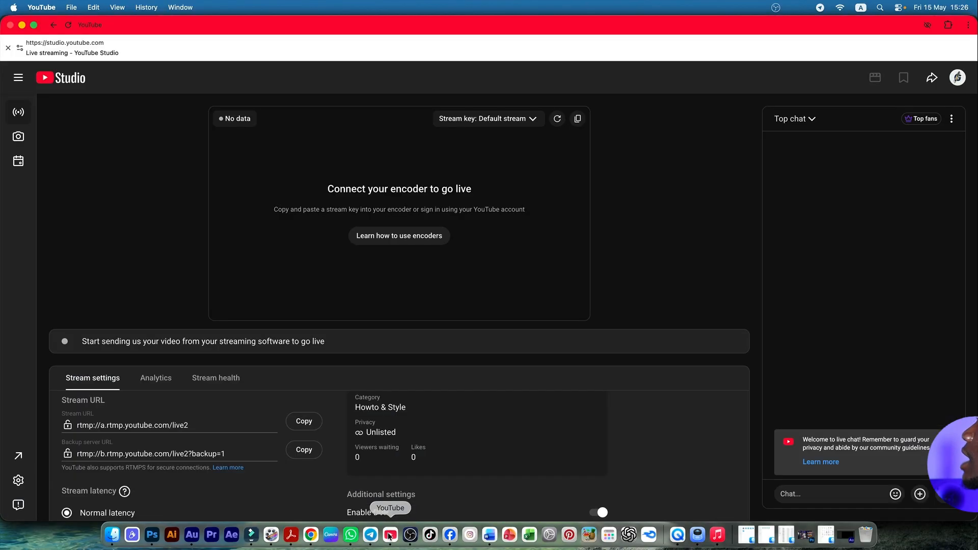
scroll(467, 445, up, 3)
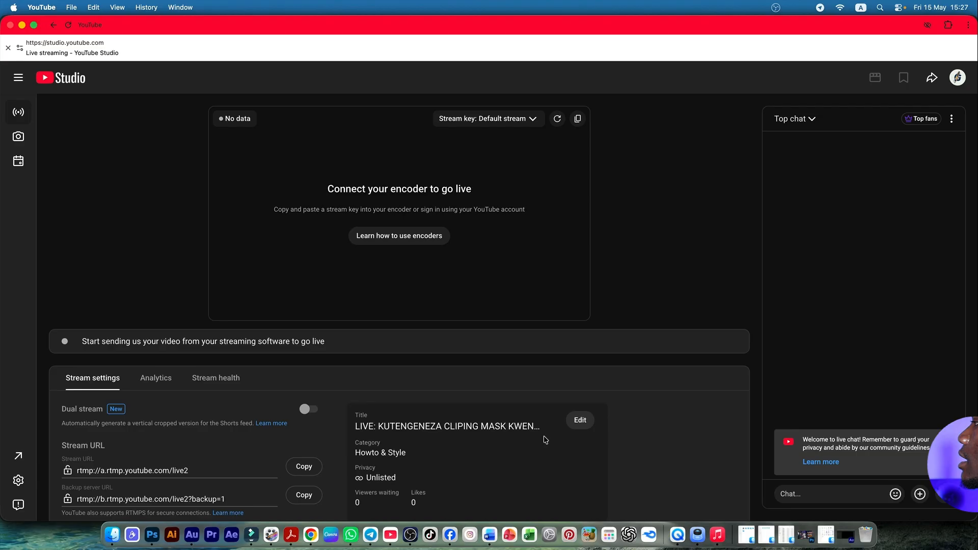
click(580, 420)
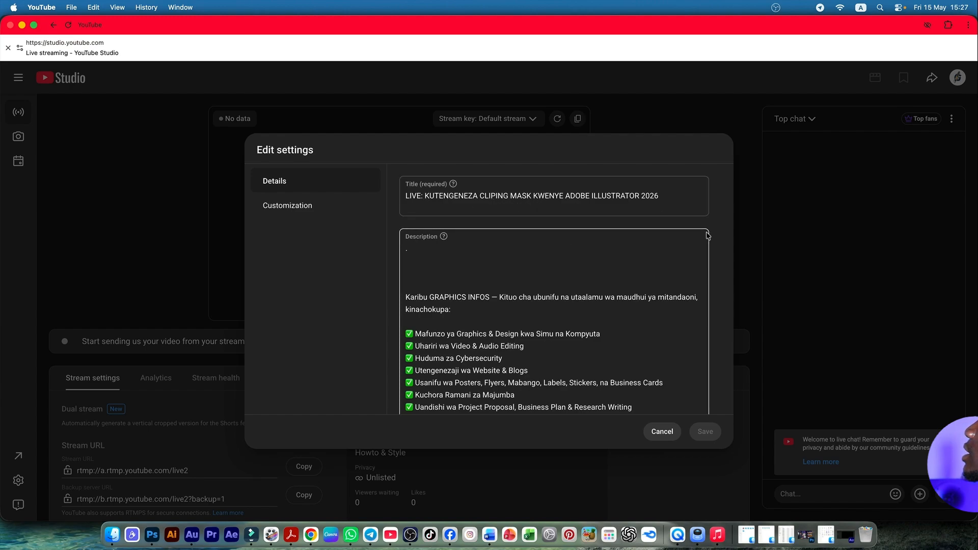
scroll(713, 248, down, 10)
scroll(716, 250, down, 8)
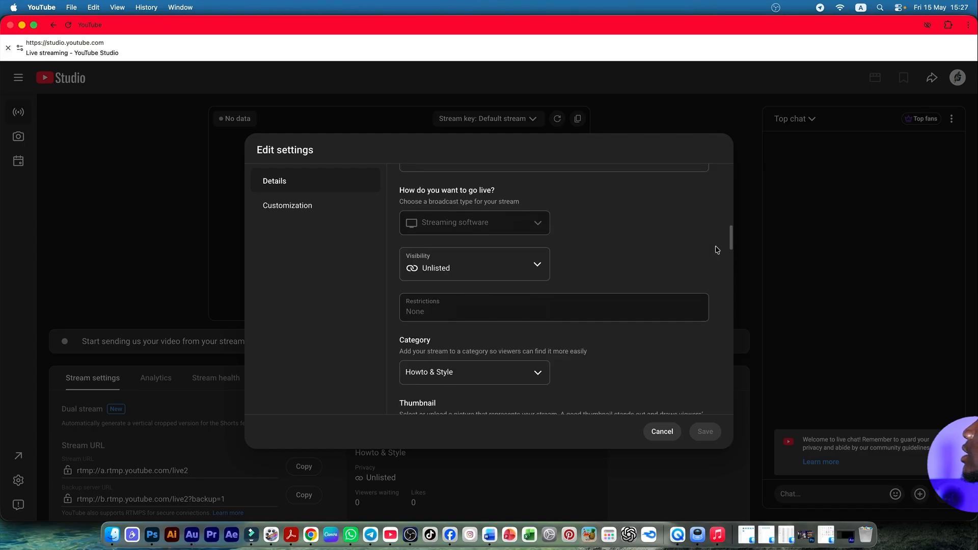
scroll(716, 250, up, 3)
scroll(715, 247, up, 2)
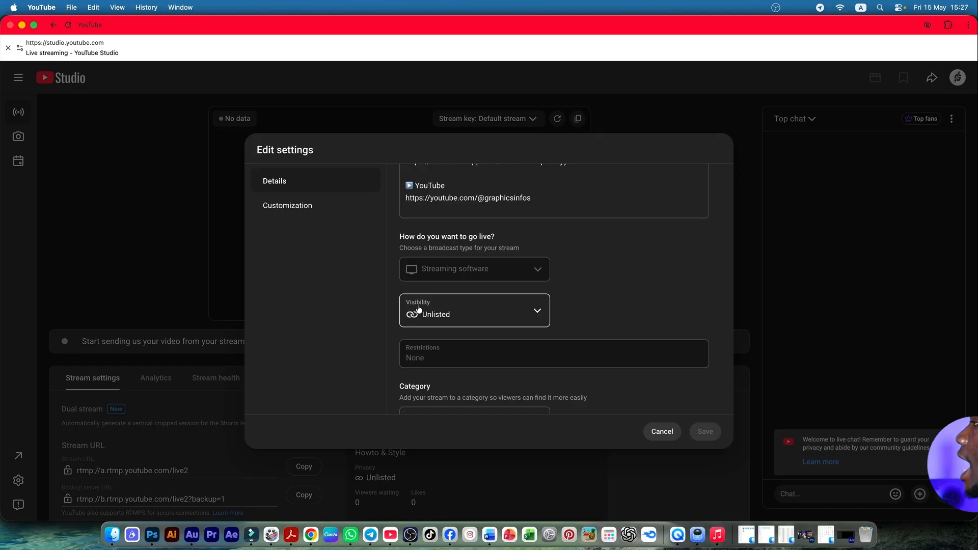
click(431, 327)
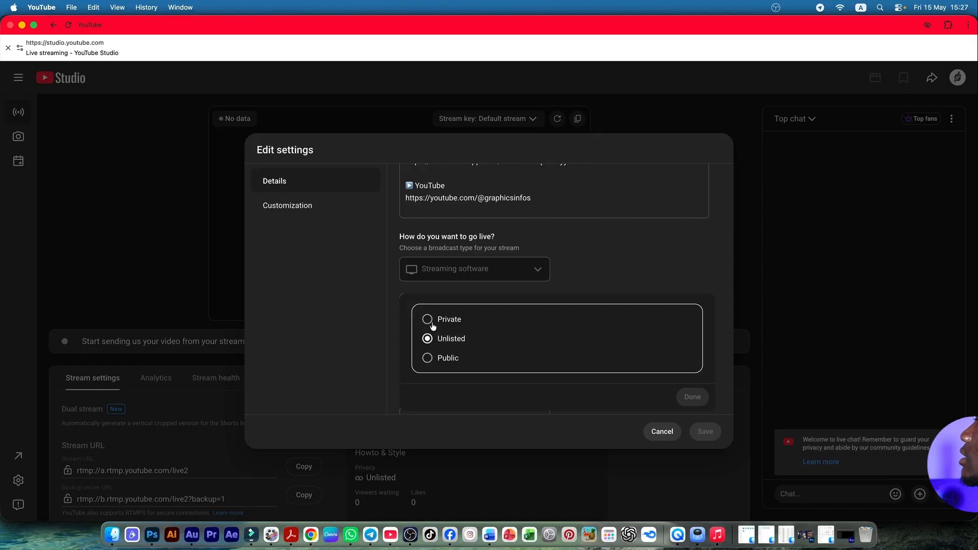
click(451, 358)
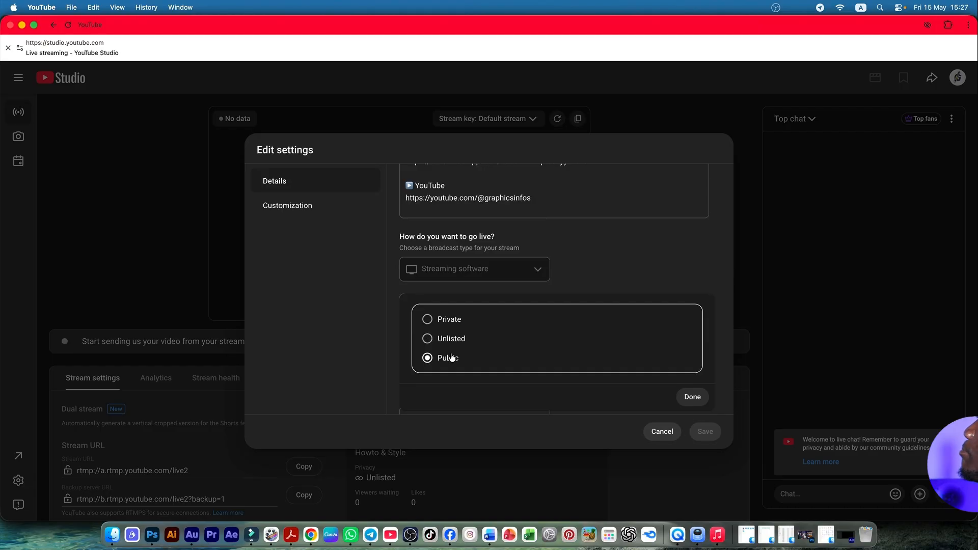
click(700, 397)
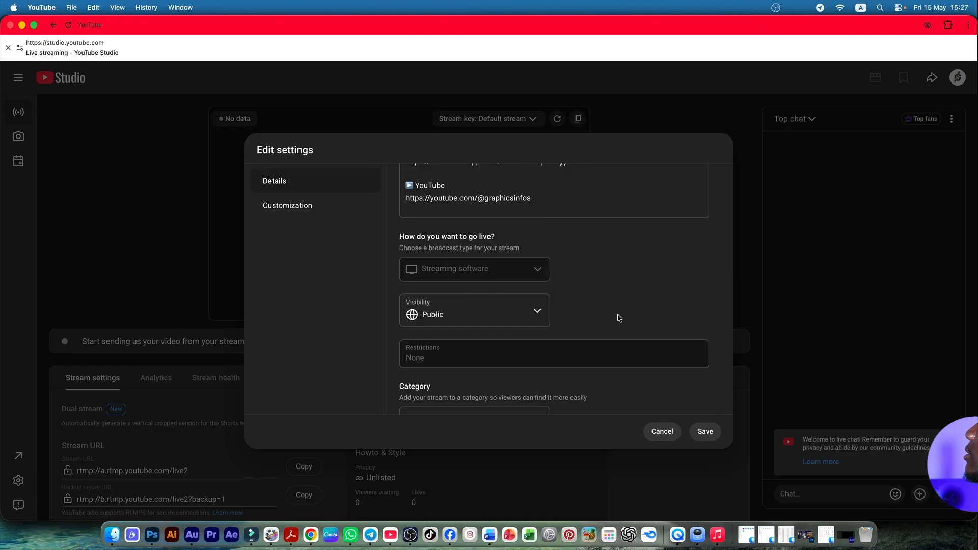
- Change the live stream's visibility back to Unlisted
click(530, 312)
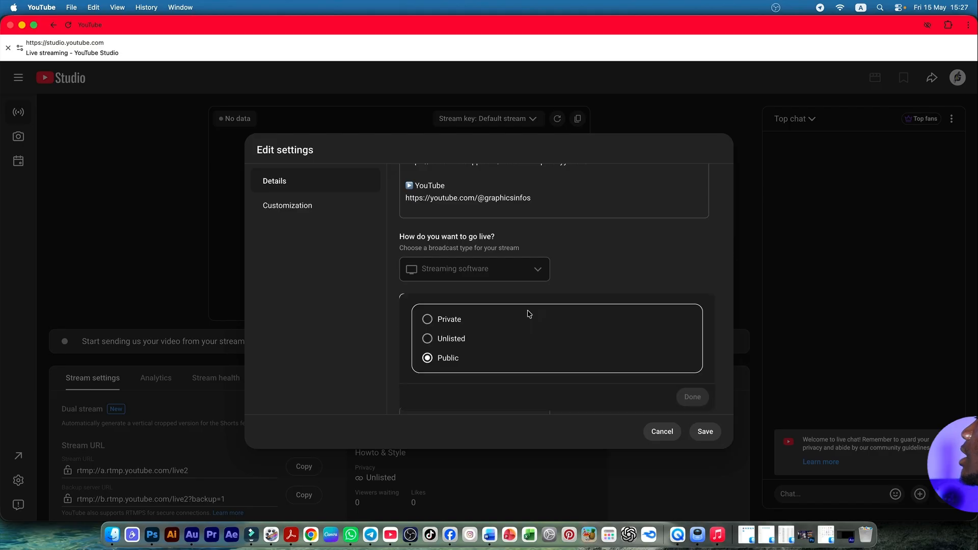
click(443, 343)
click(693, 397)
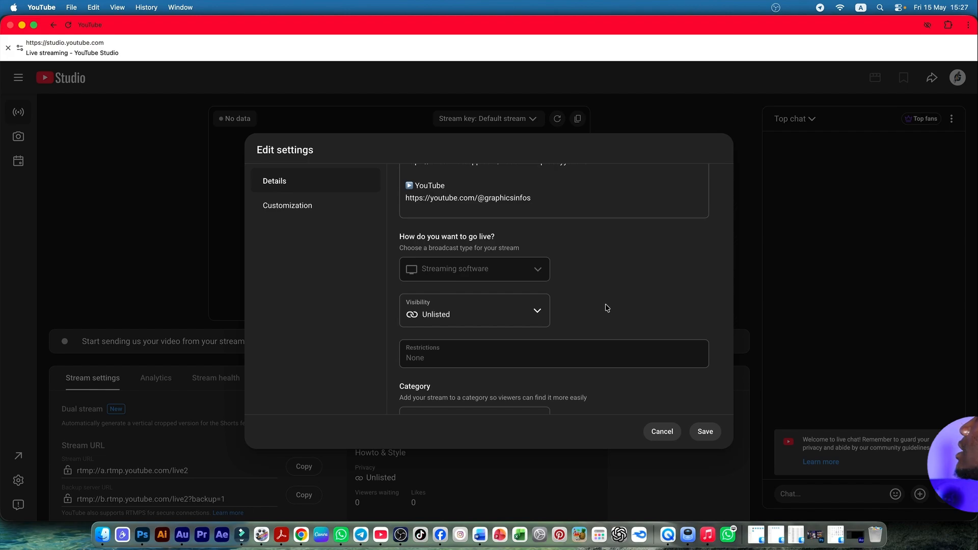
- Set the live stream's visibility to Public again in the Edit settings dialog
click(536, 308)
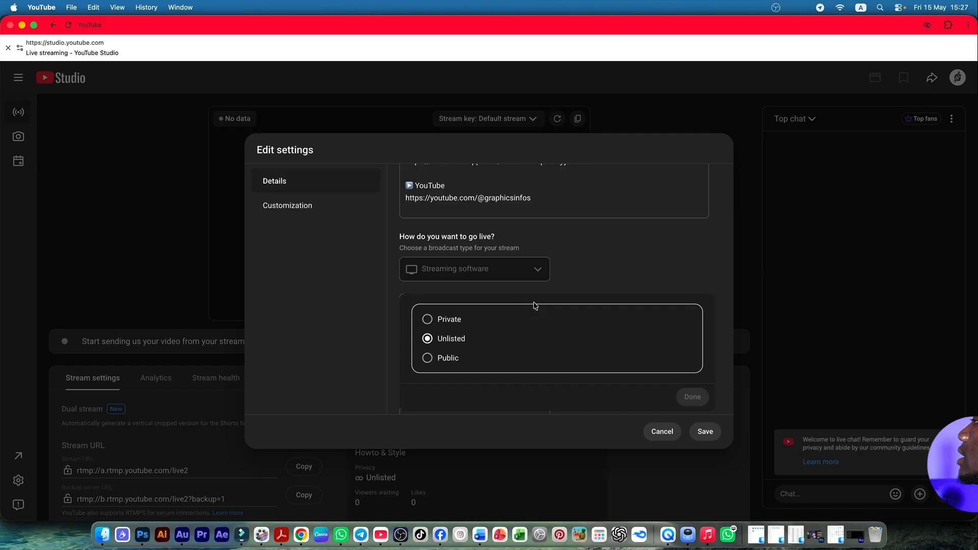
click(454, 362)
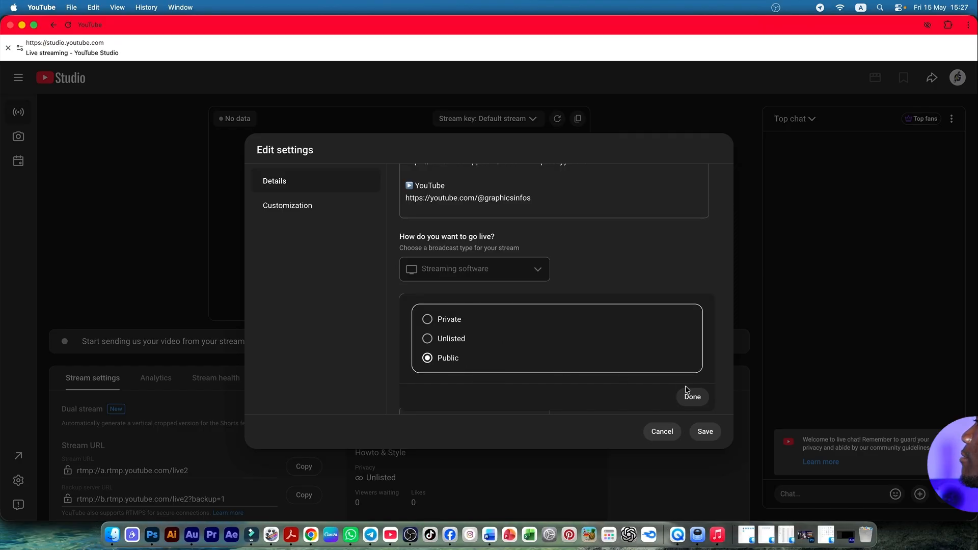
click(692, 396)
scroll(694, 397, down, 5)
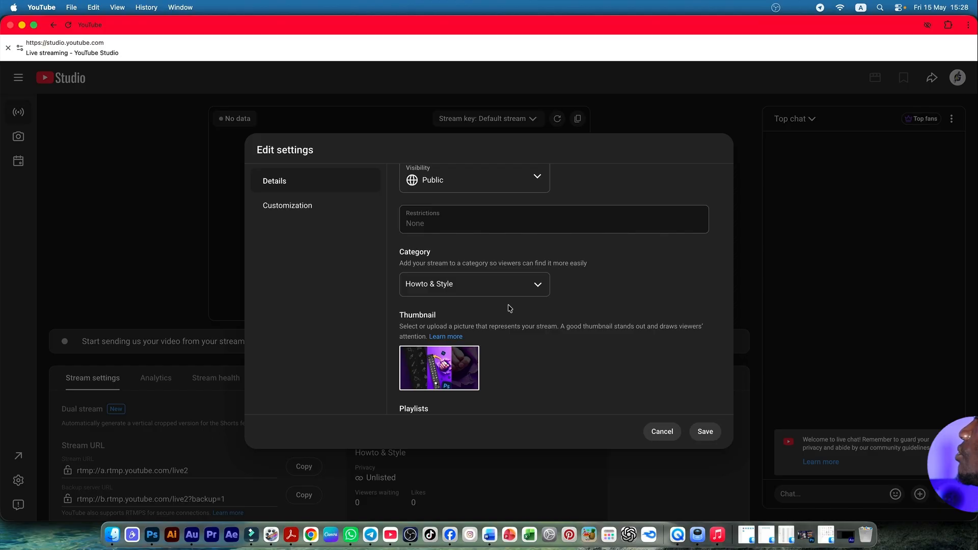
- Check the category choices available for the live stream
click(534, 289)
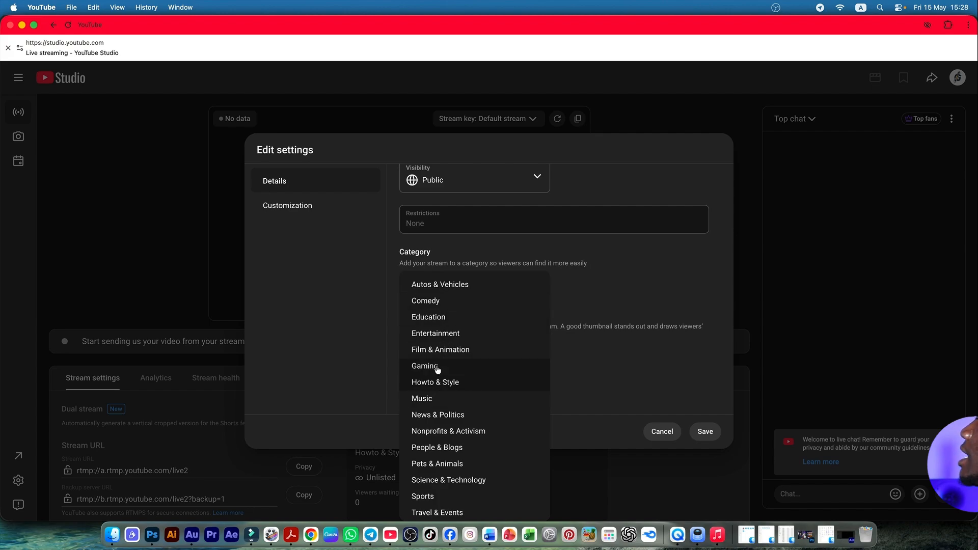
click(616, 301)
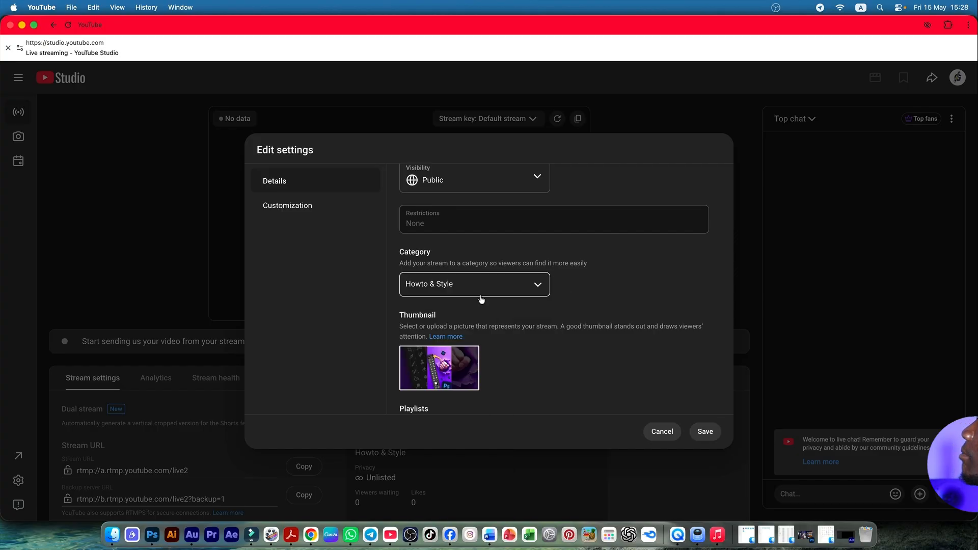
- Replace the live stream's thumbnail with LIVE THUMBNAIL.jpg from the LIVE STREAMING folder on the Desktop
scroll(533, 313, down, 2)
mouse_move(465, 294)
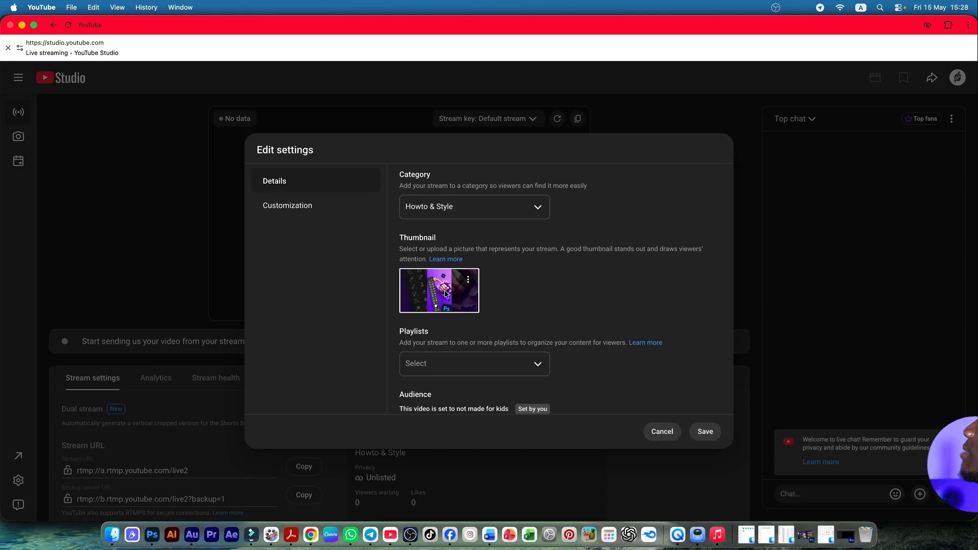
click(468, 281)
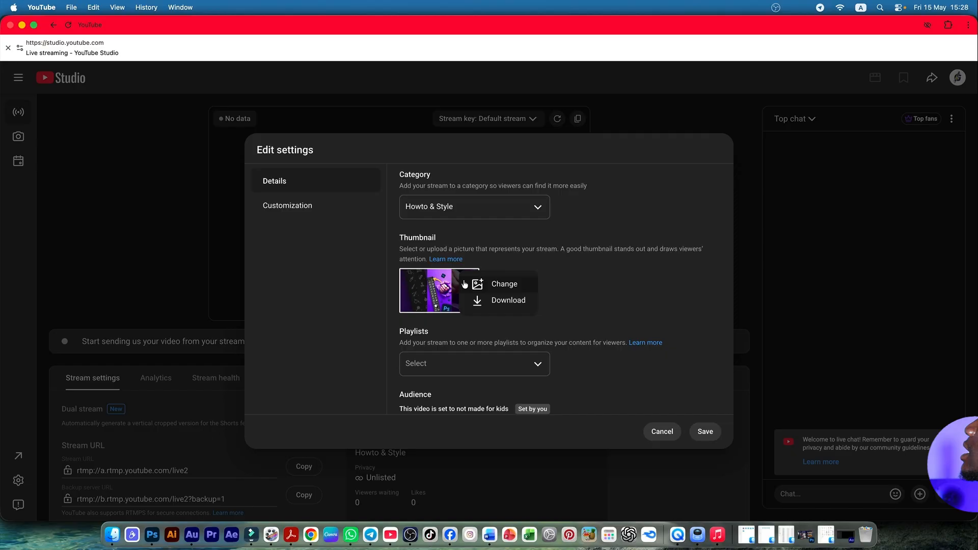
click(519, 285)
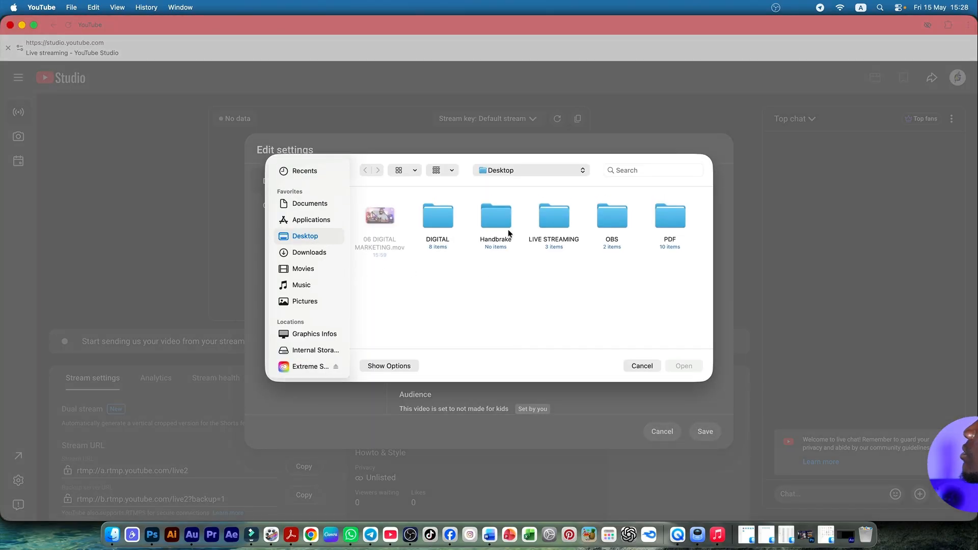
double_click(549, 219)
click(381, 248)
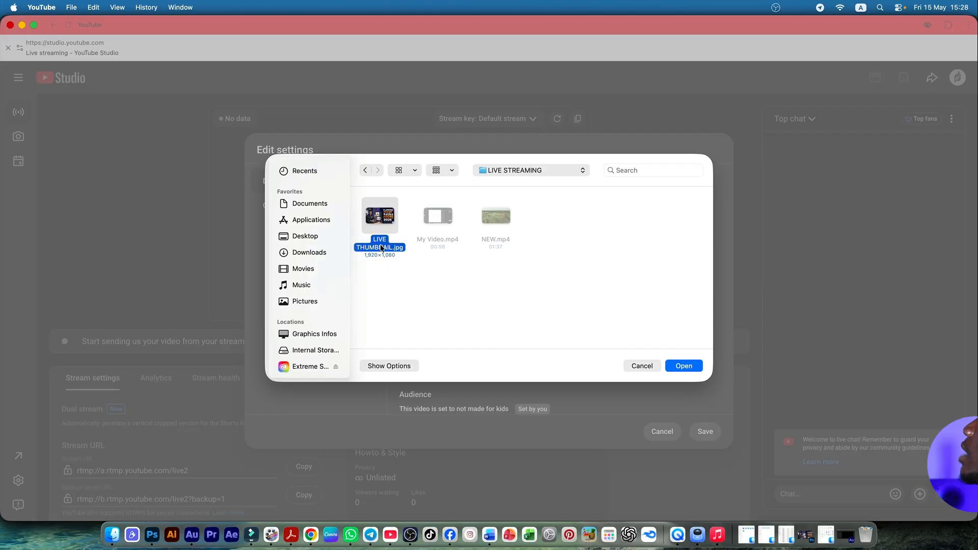
click(686, 365)
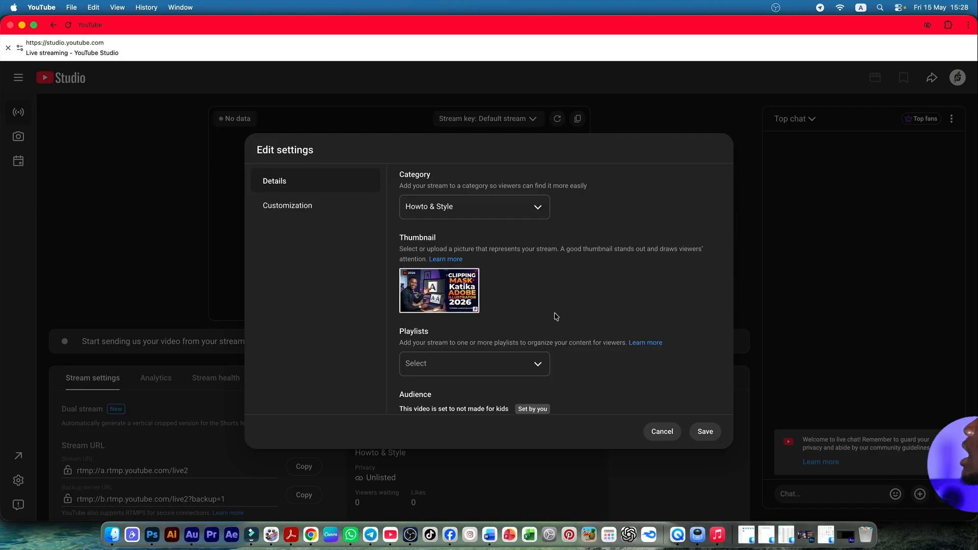
- Switch to OBS to compare its preview image with the uploaded thumbnail, and return to YouTube Studio
click(410, 534)
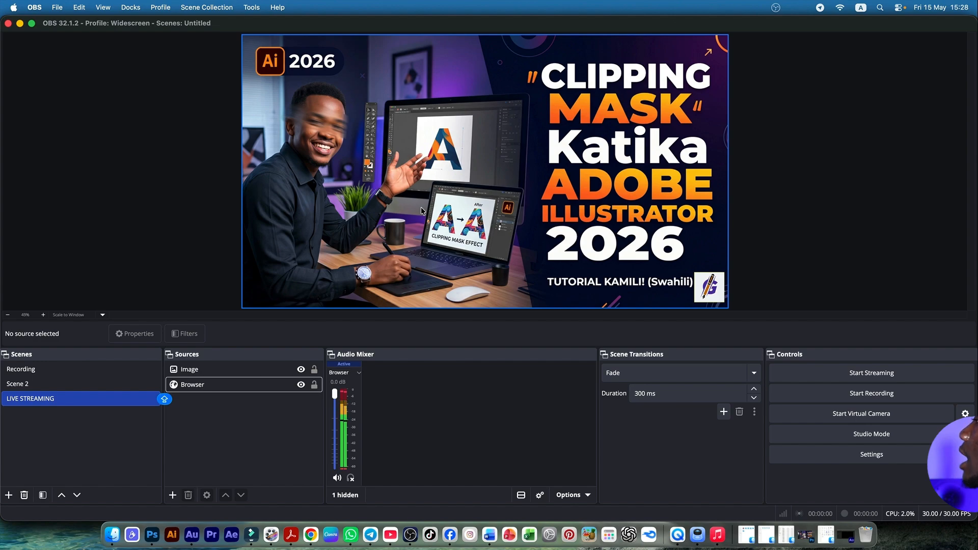
click(388, 533)
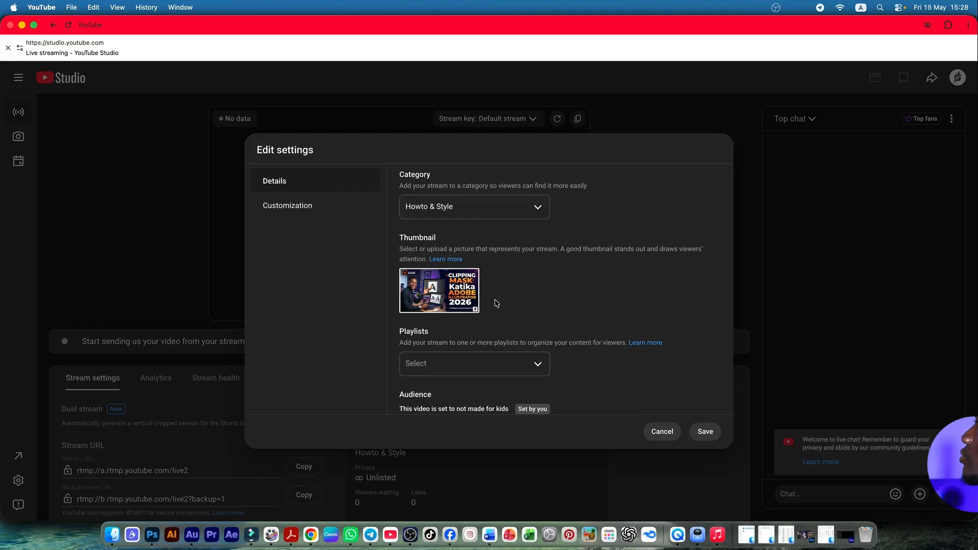
- Add the live stream to the JIFUNZE ADOBE ILLUSTRATOR playlist
scroll(557, 315, down, 3)
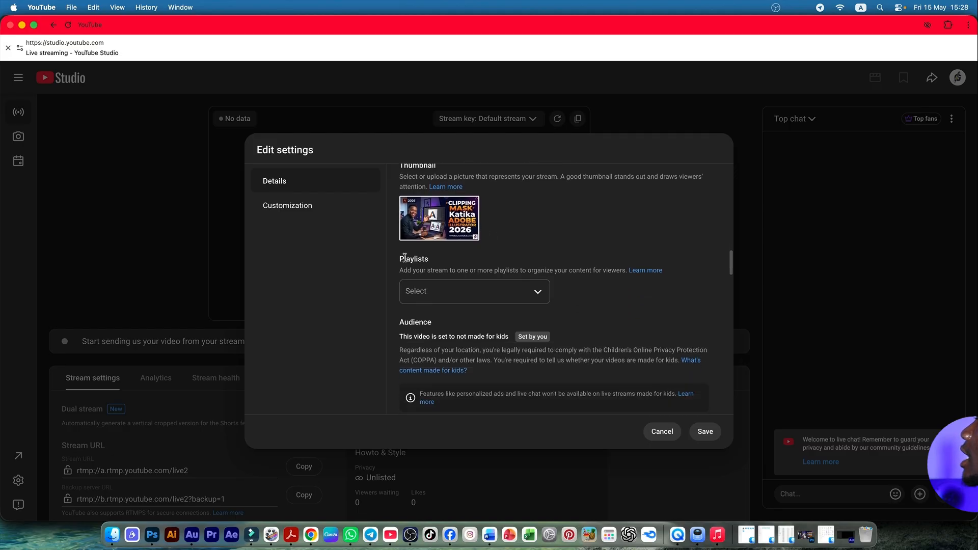
click(518, 300)
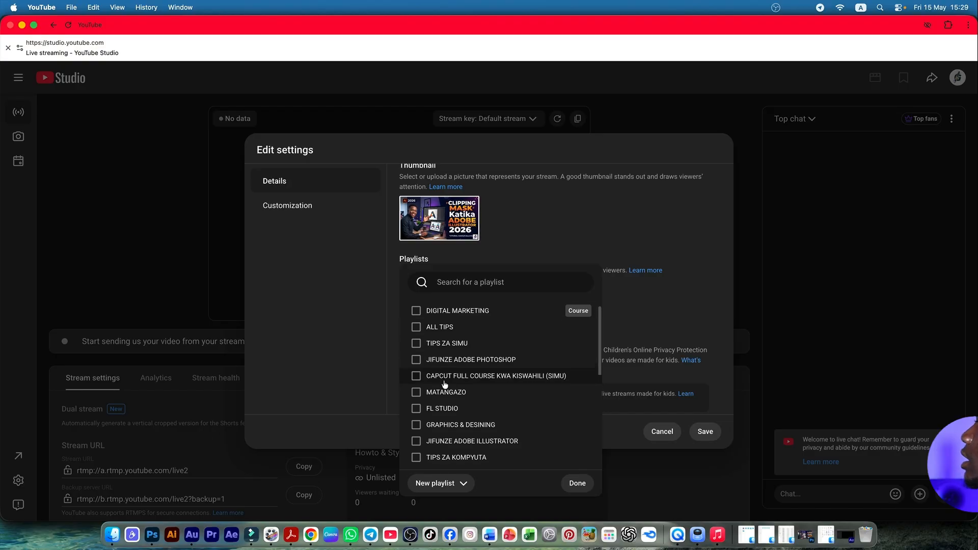
scroll(438, 385, down, 3)
click(416, 384)
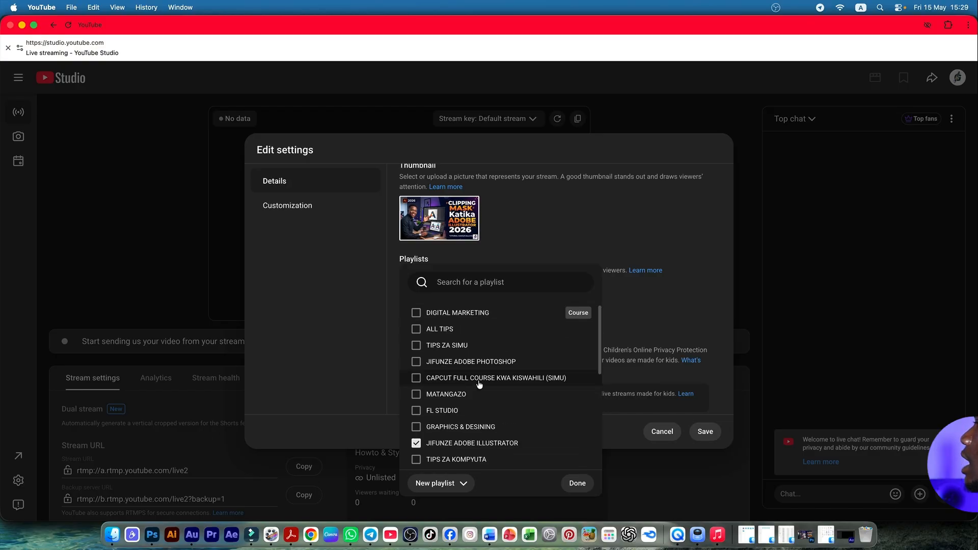
click(577, 484)
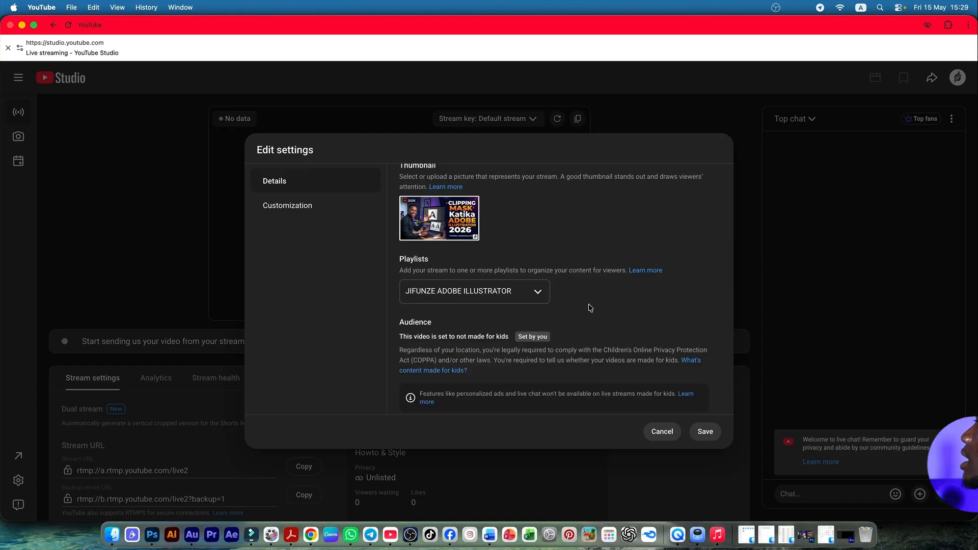
- Review the remaining stream details, from the audience setting through tags, license and comments, and save the edited settings
scroll(590, 307, down, 3)
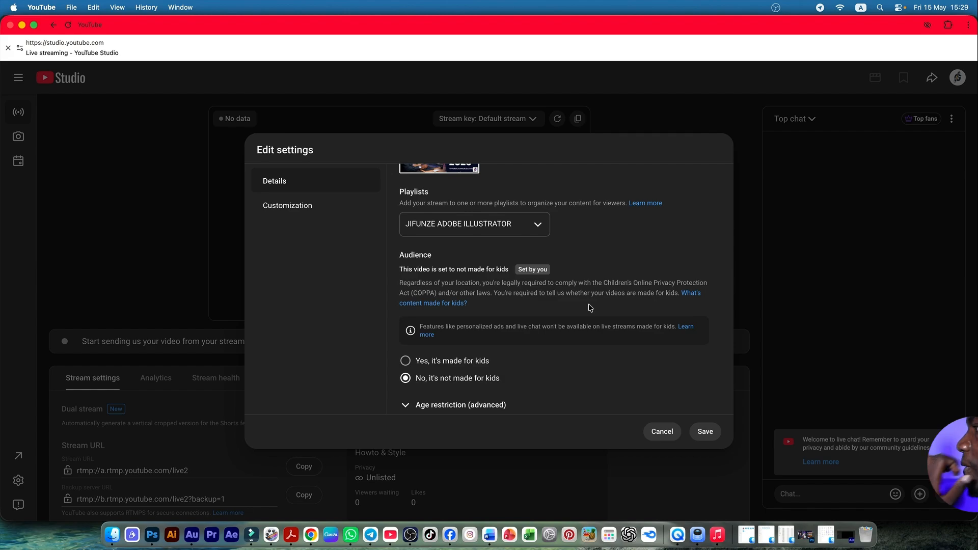
scroll(590, 307, down, 2)
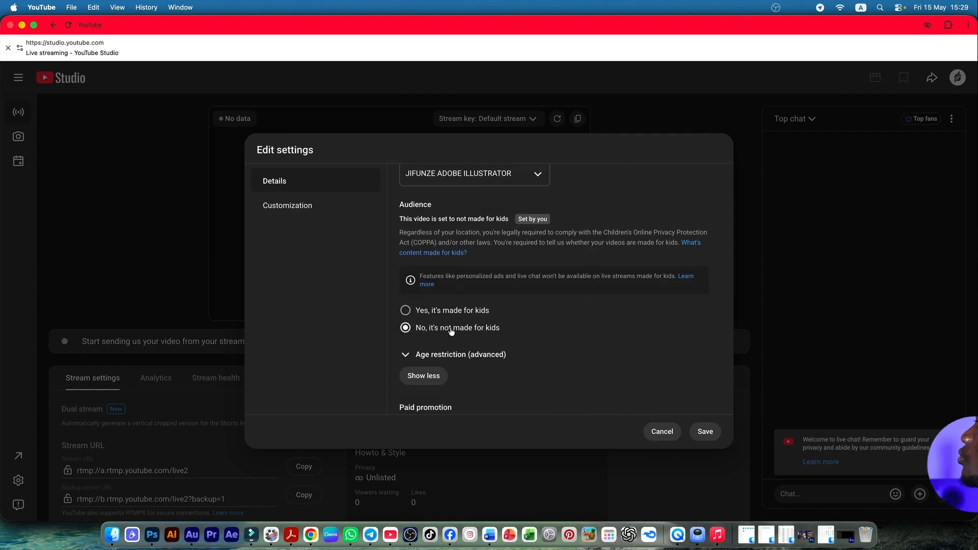
scroll(477, 339, down, 7)
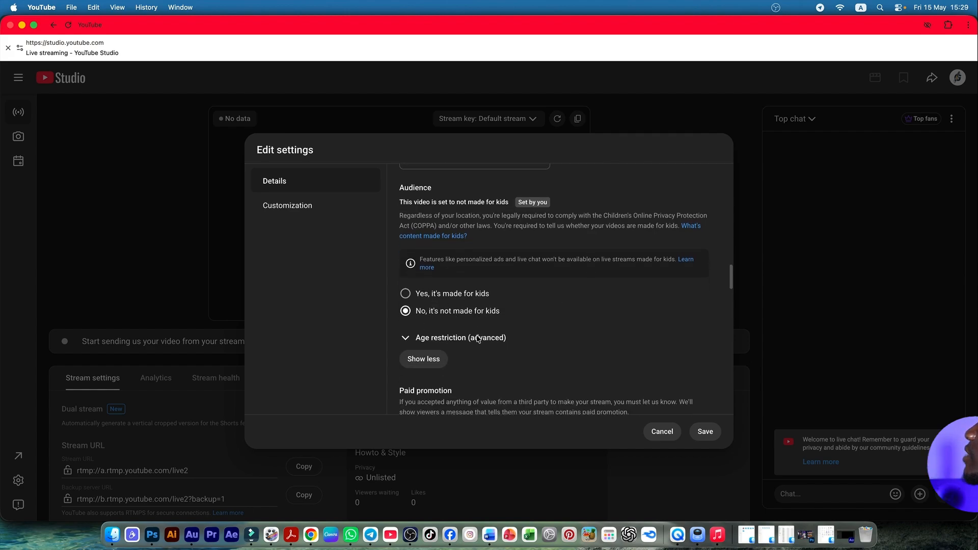
scroll(479, 339, down, 10)
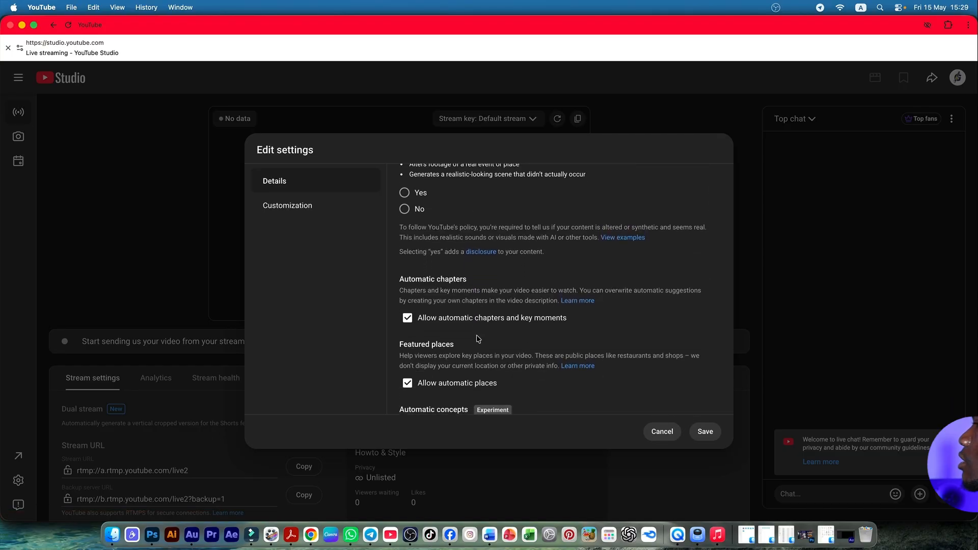
scroll(479, 338, down, 15)
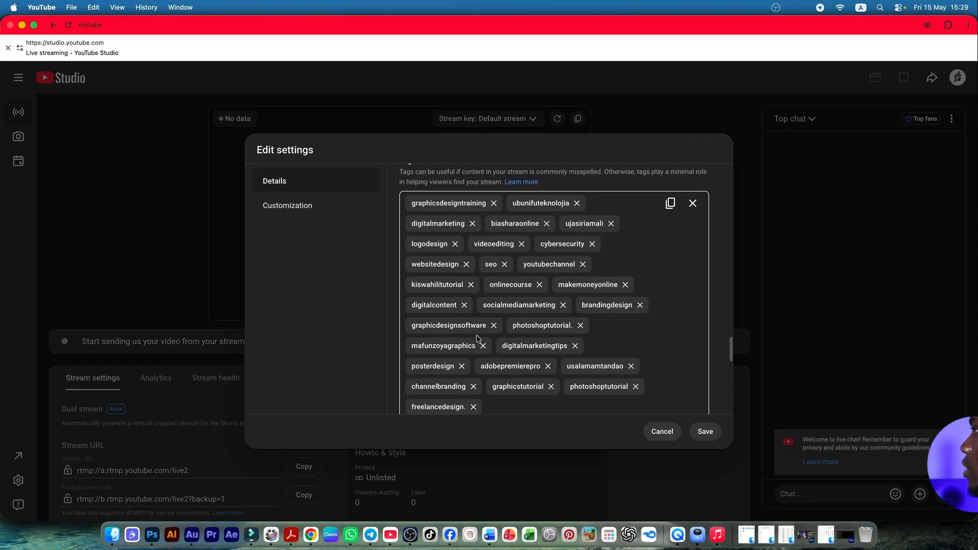
scroll(479, 339, down, 8)
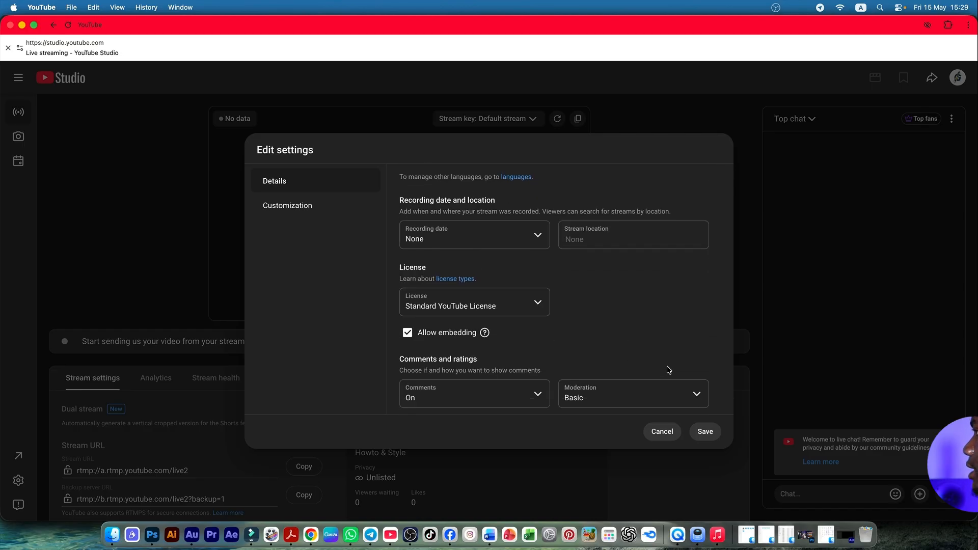
scroll(647, 351, down, 3)
scroll(611, 357, down, 2)
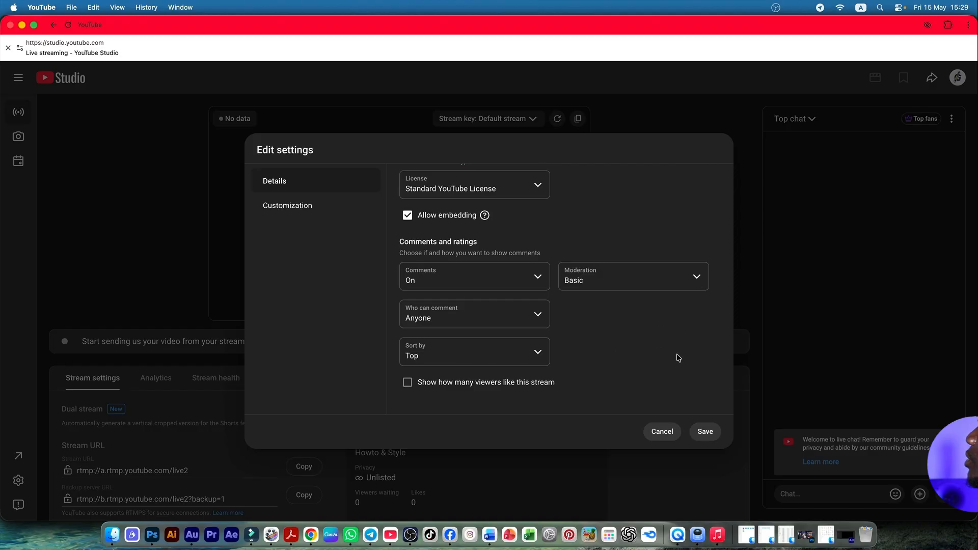
scroll(687, 377, up, 5)
click(705, 432)
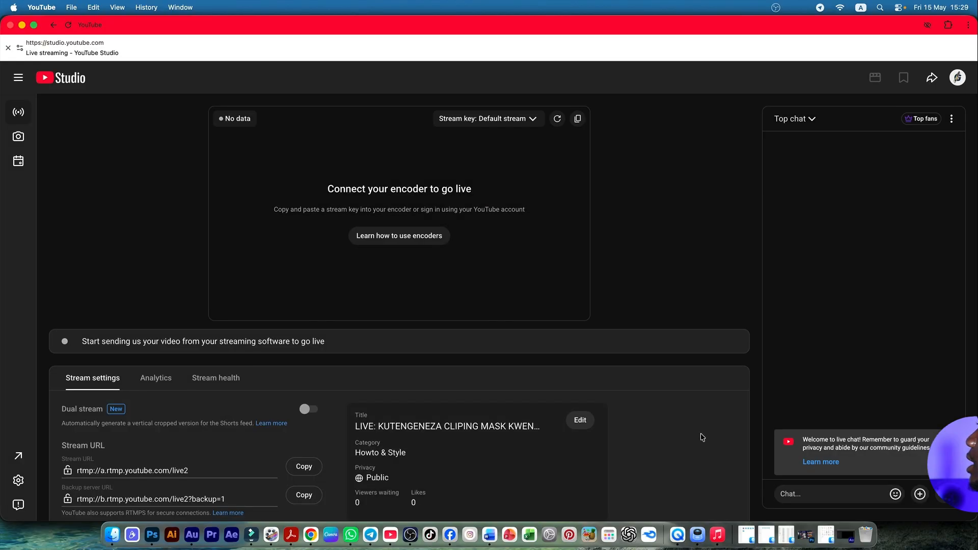
- Switch to OBS and start streaming the LIVE STREAMING scene
click(410, 537)
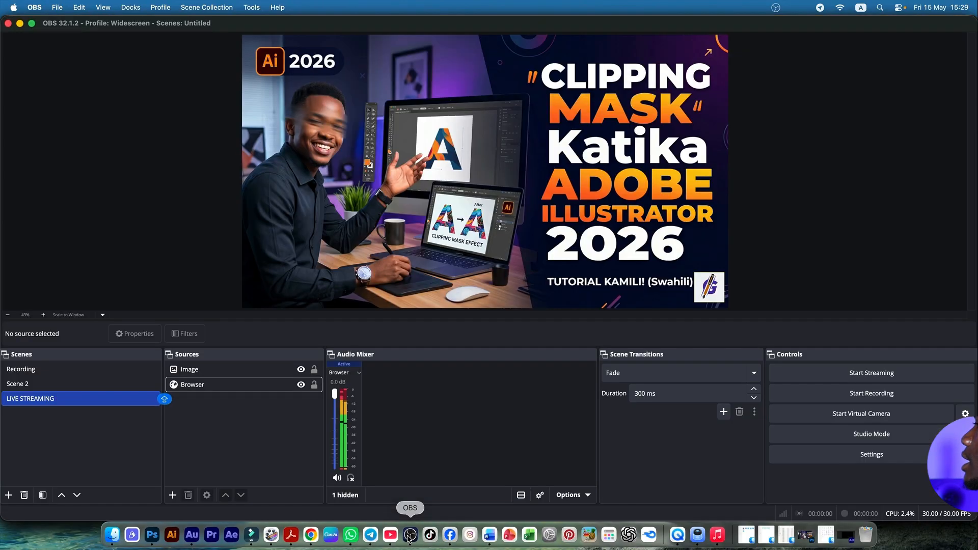
click(865, 376)
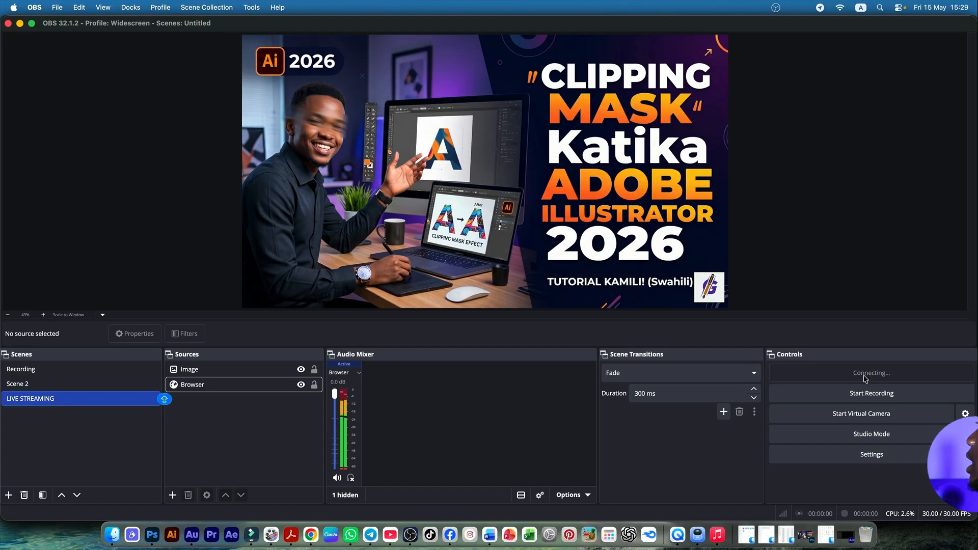
- Switch to YouTube Studio, copy the live stream's video link from its sharing options, and close the sharing dialog
click(390, 535)
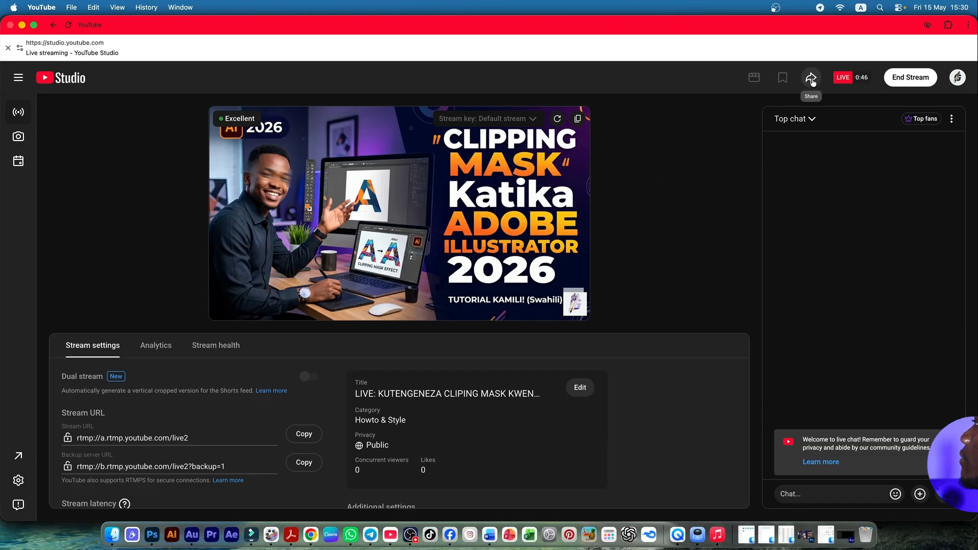
click(810, 79)
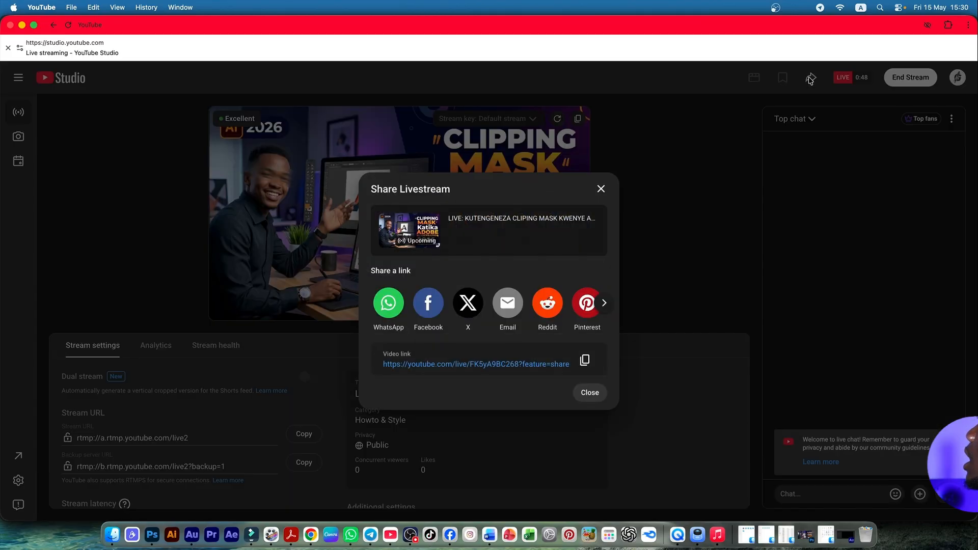
click(584, 360)
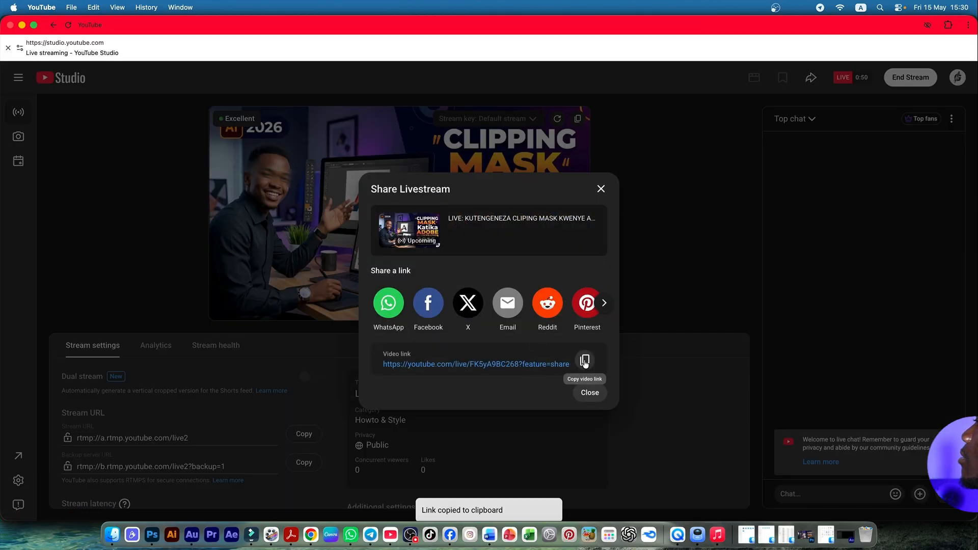
click(602, 189)
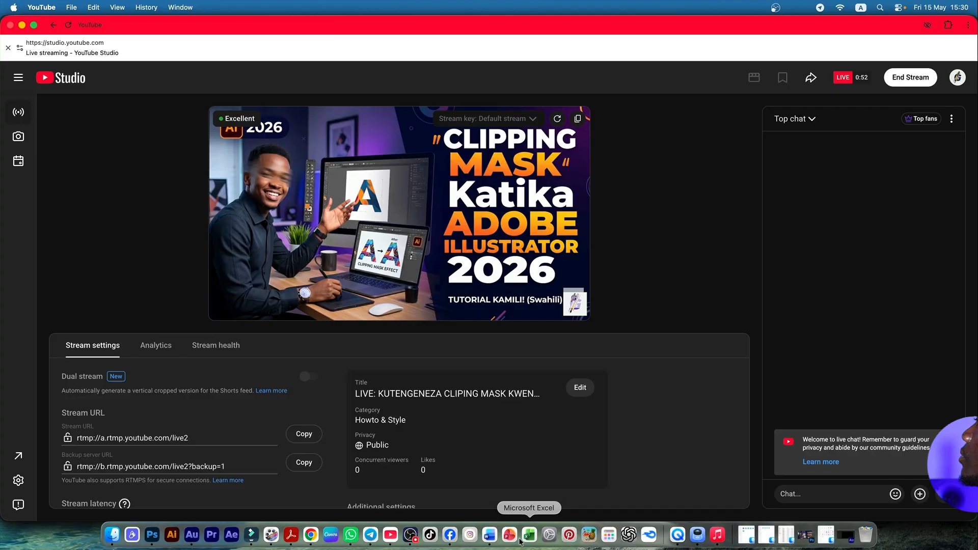
- Switch to WhatsApp, search the chats for GRAPHICS, and paste the live stream link into the first matching contact's message field
click(350, 535)
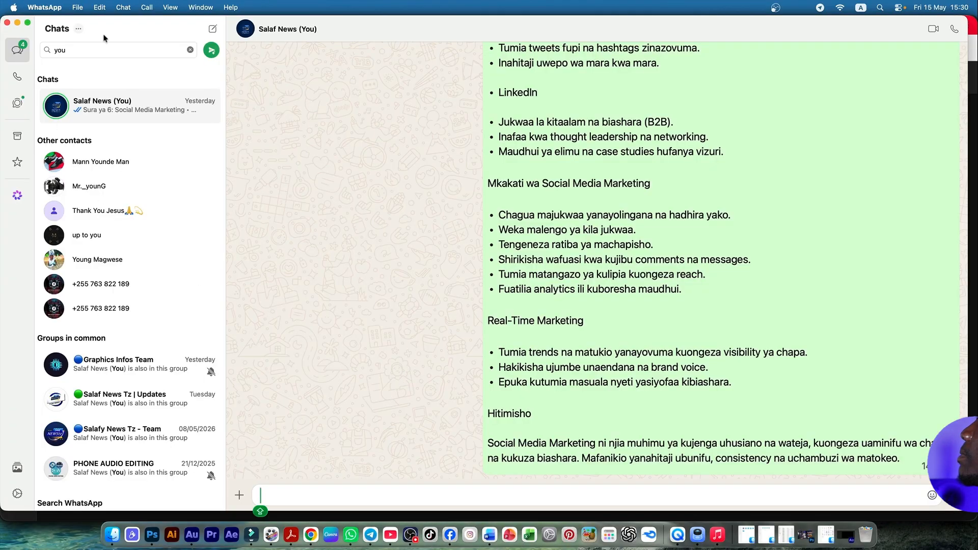
click(189, 50)
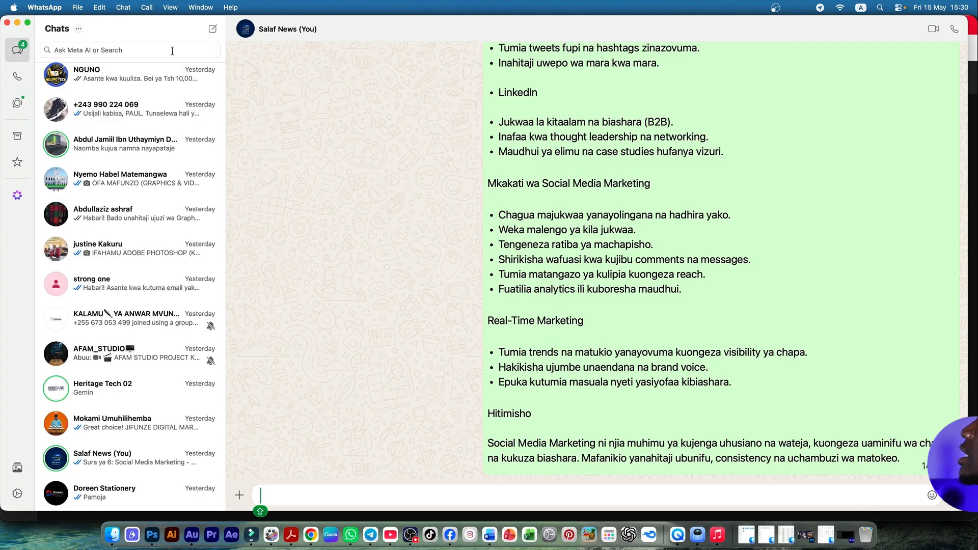
click(173, 51)
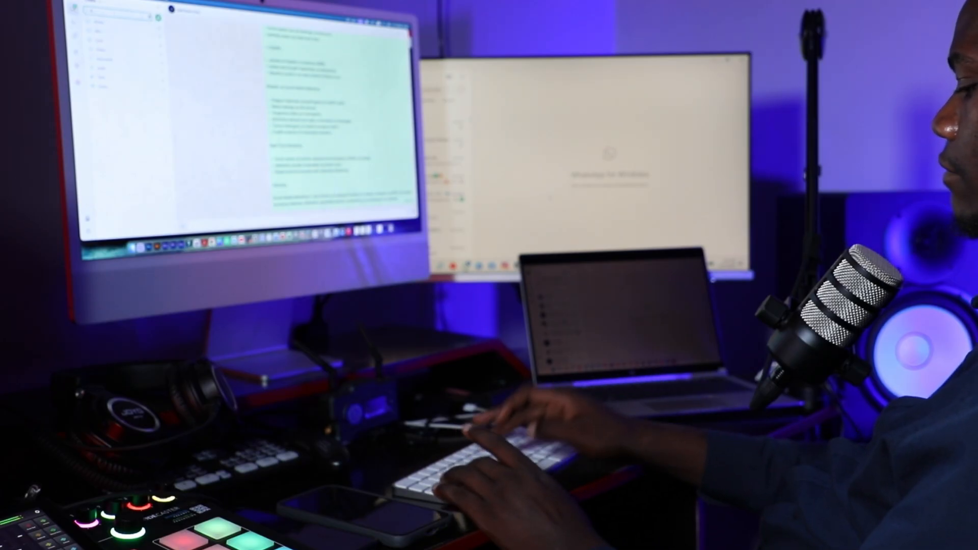
text(GRAPHICS)
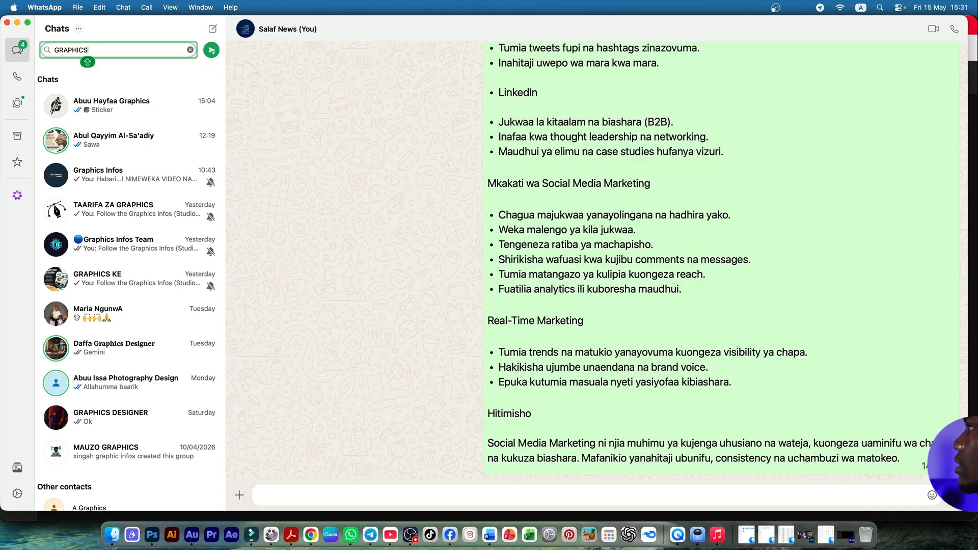
click(140, 109)
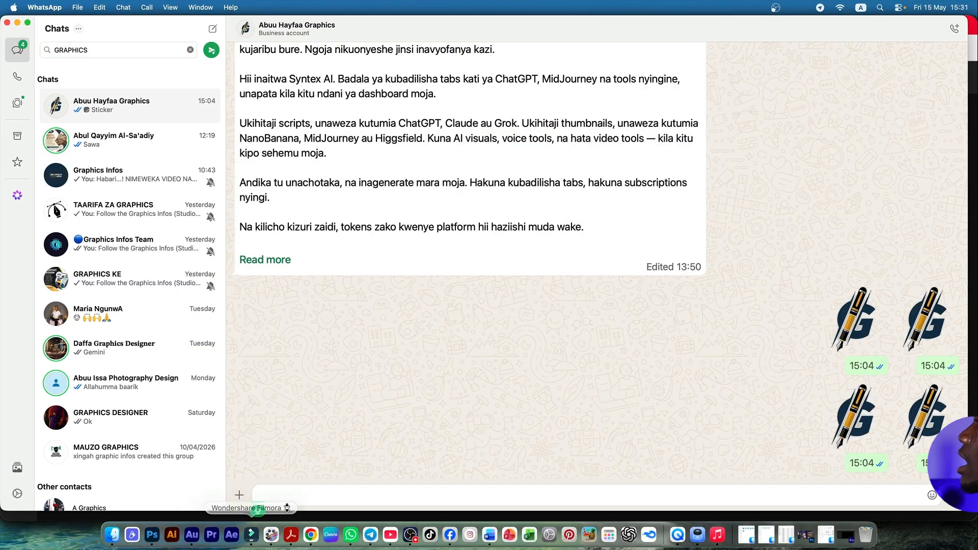
key(super+v)
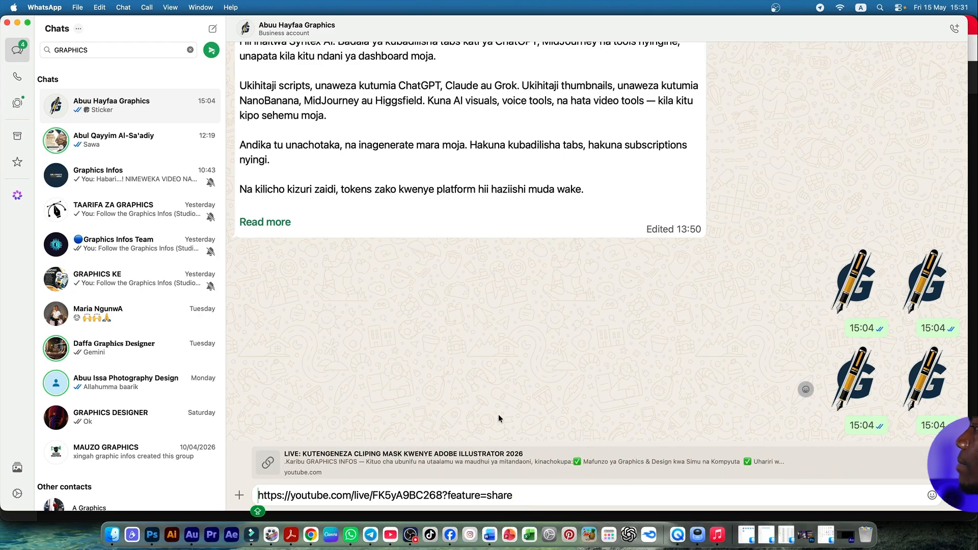
- Switch to YouTube Studio, copy the full title from the stream's edit settings, and close the dialog without changes
click(391, 535)
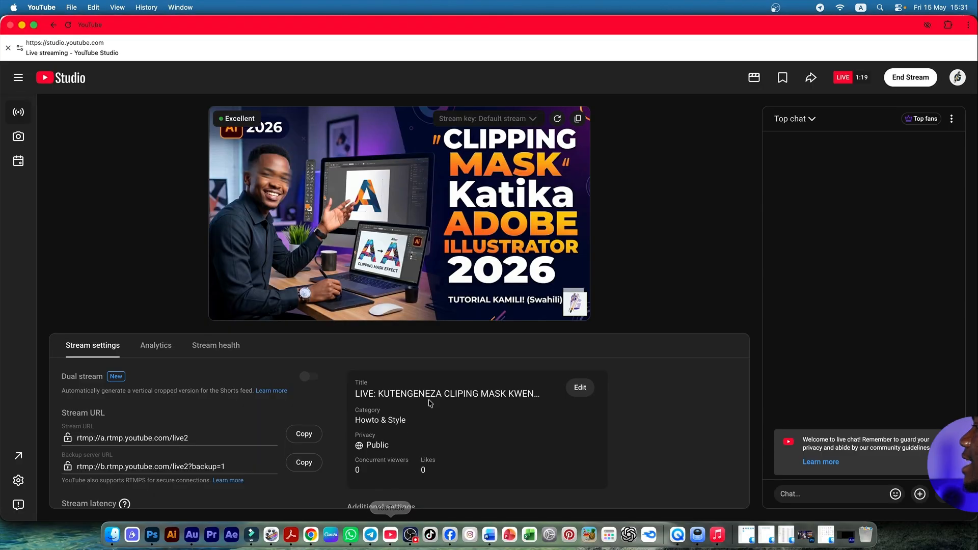
click(580, 388)
drag(659, 196, 430, 195)
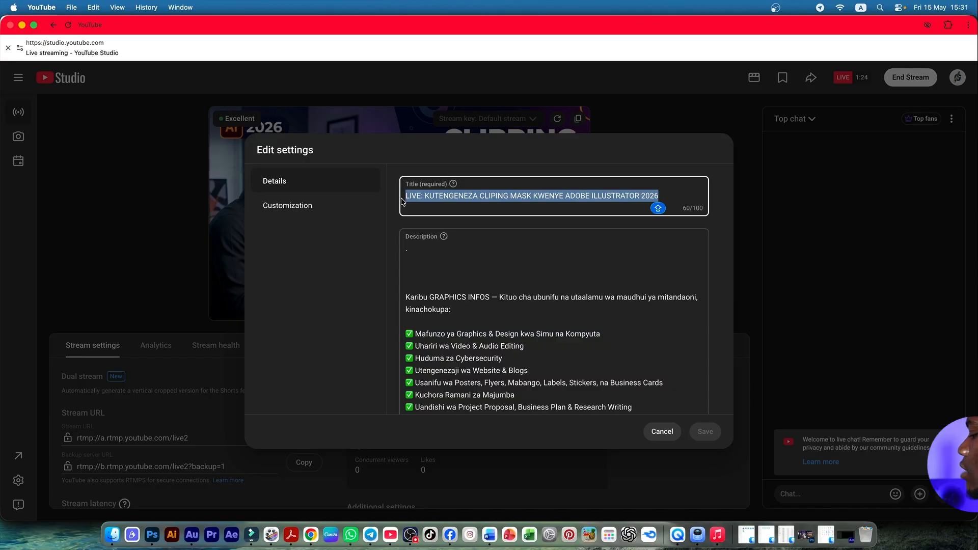
click(662, 431)
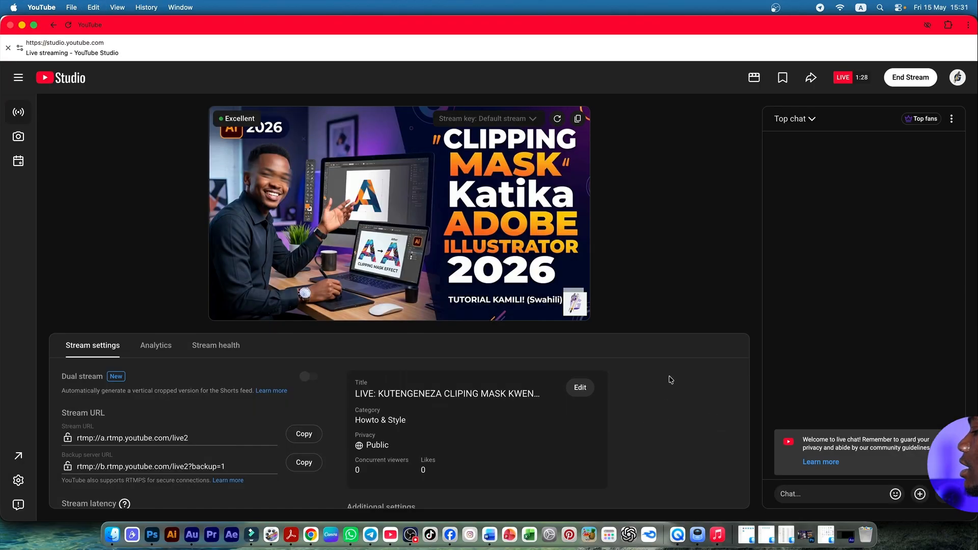
- Switch to WhatsApp, add the title "LIVE: KUTENGENEZA CLIPING MASK KWENYE ADOBE ILLUSTRATOR 2026" above the stream link, and send the message
key(super+Tab)
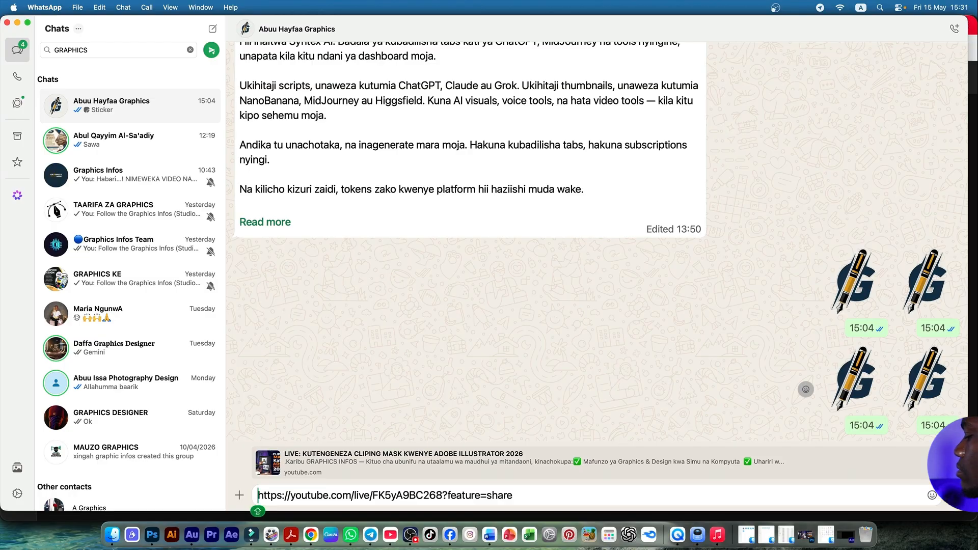
key(shift+Return)
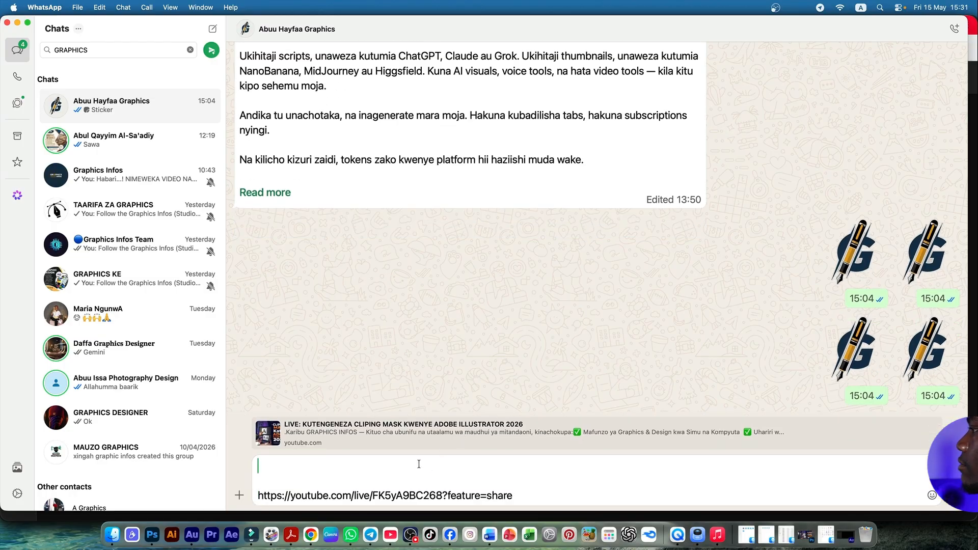
text(LIVE: KUTENGENEZA CLIPING MASK KWENYE ADOBE ILLUSTRATOR 2026)
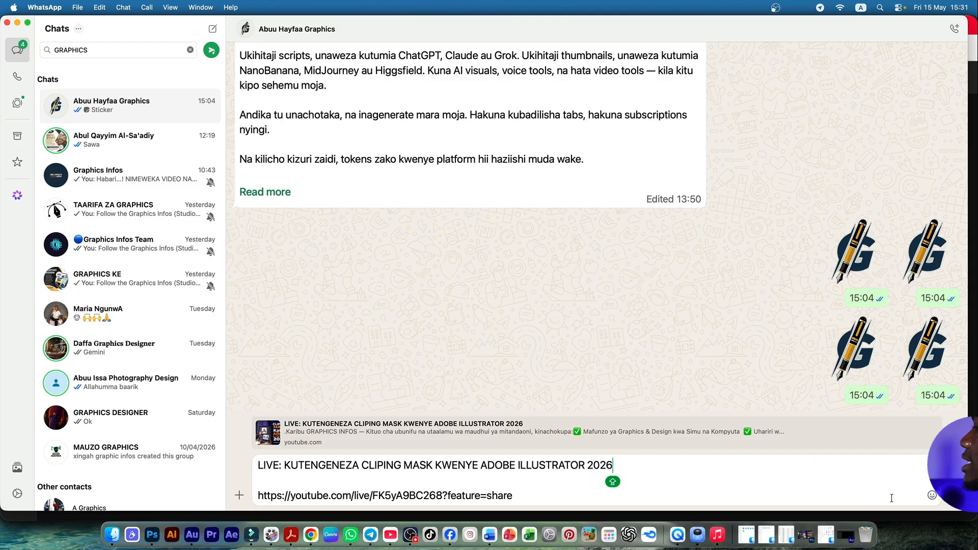
key(Return)
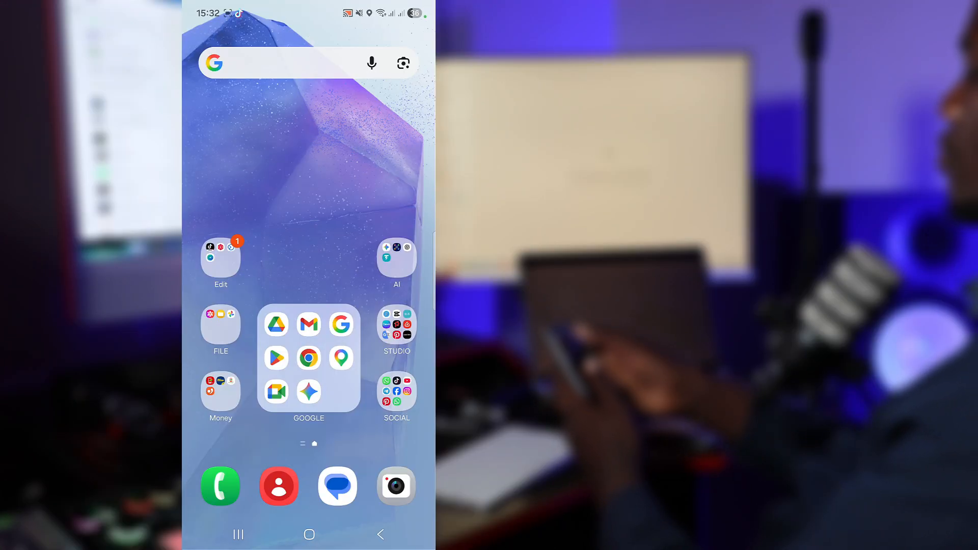
- Open WhatsApp on the phone, select the sent live stream message in the contact's chat, and copy its text
click(397, 391)
click(227, 243)
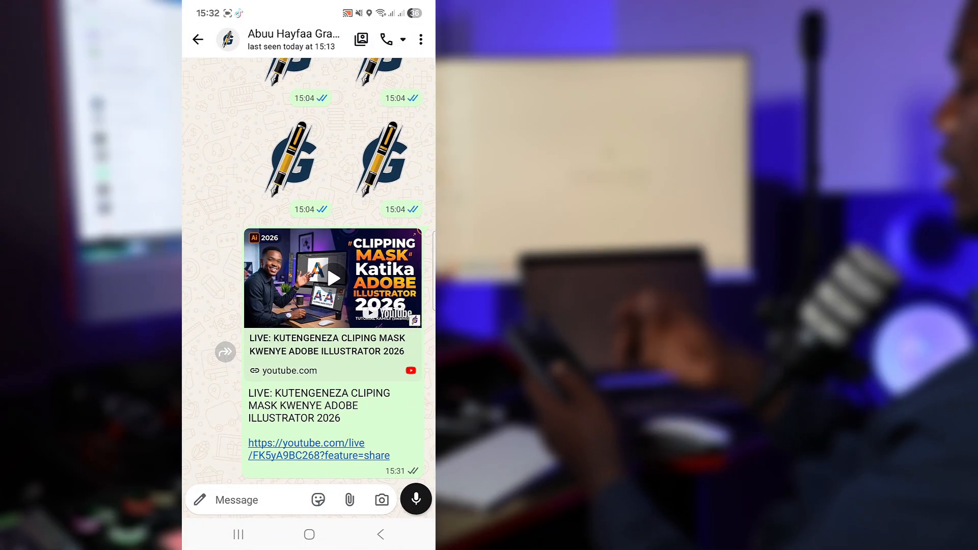
click(406, 418)
click(405, 418)
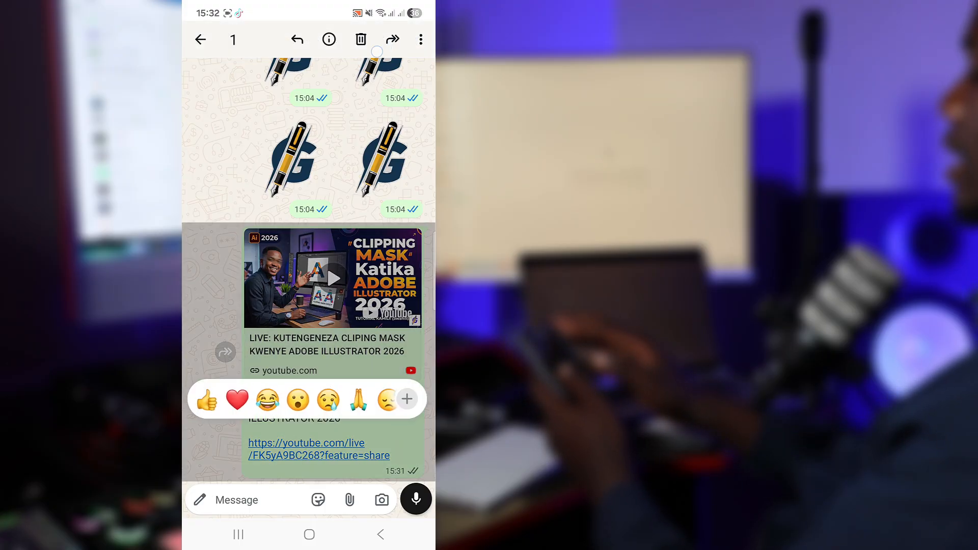
click(421, 39)
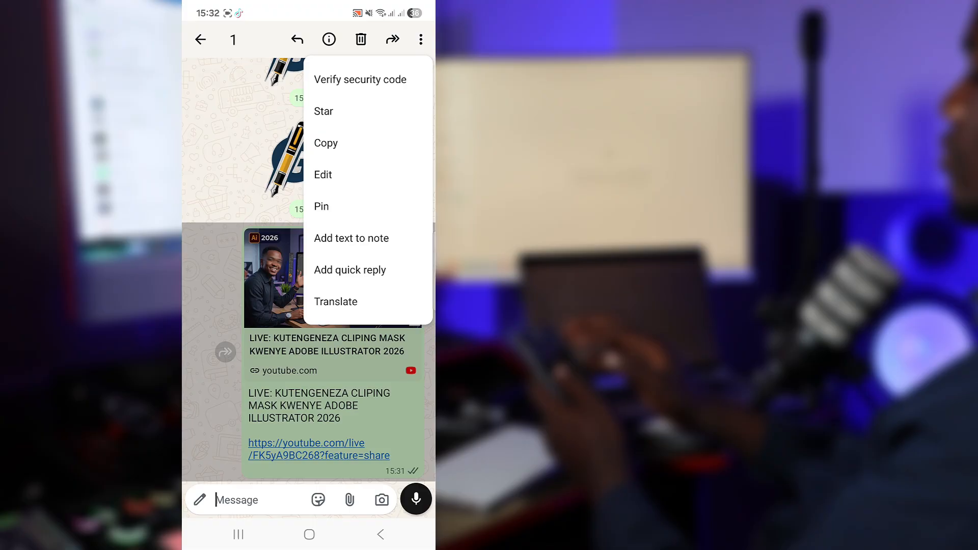
click(363, 138)
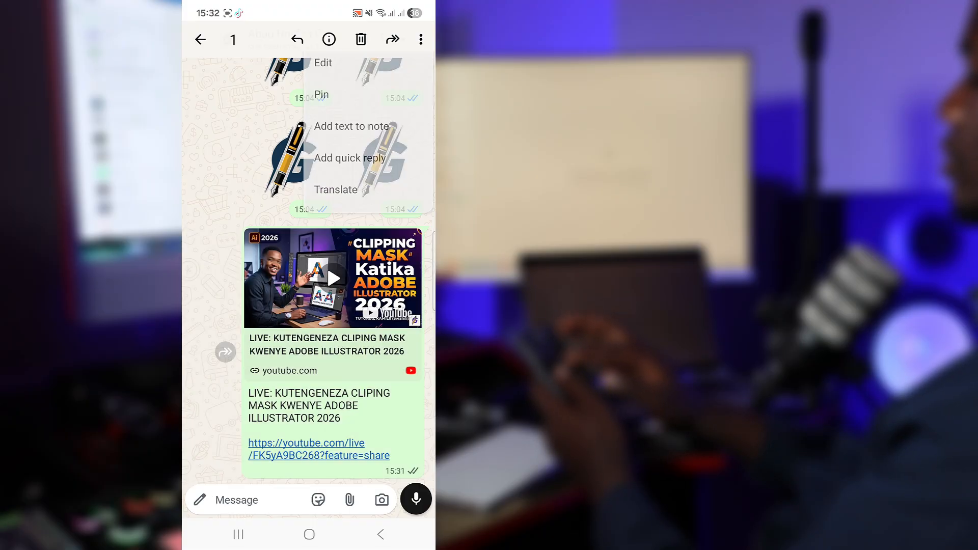
- Paste the copied message into the chat's message field and make the title bold by enclosing it in asterisks
click(255, 500)
click(301, 331)
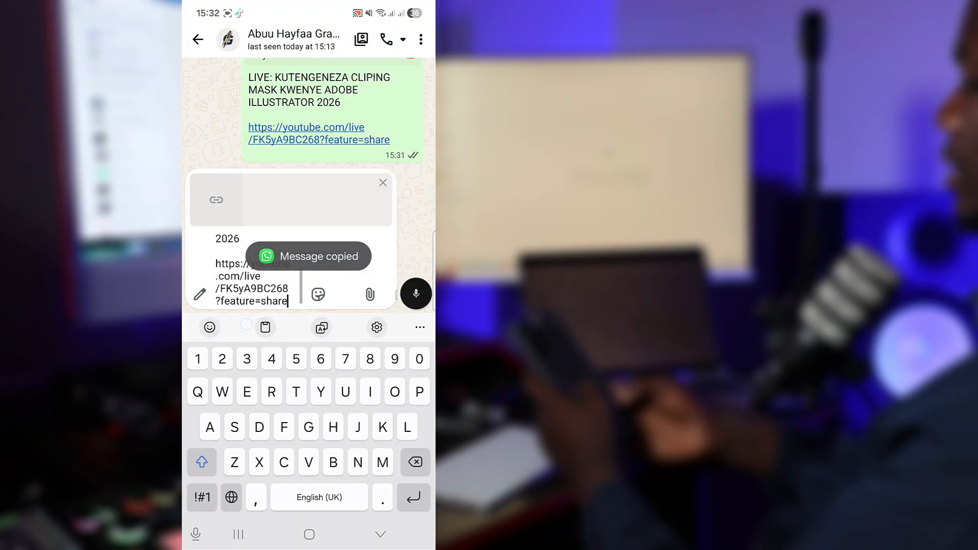
click(314, 277)
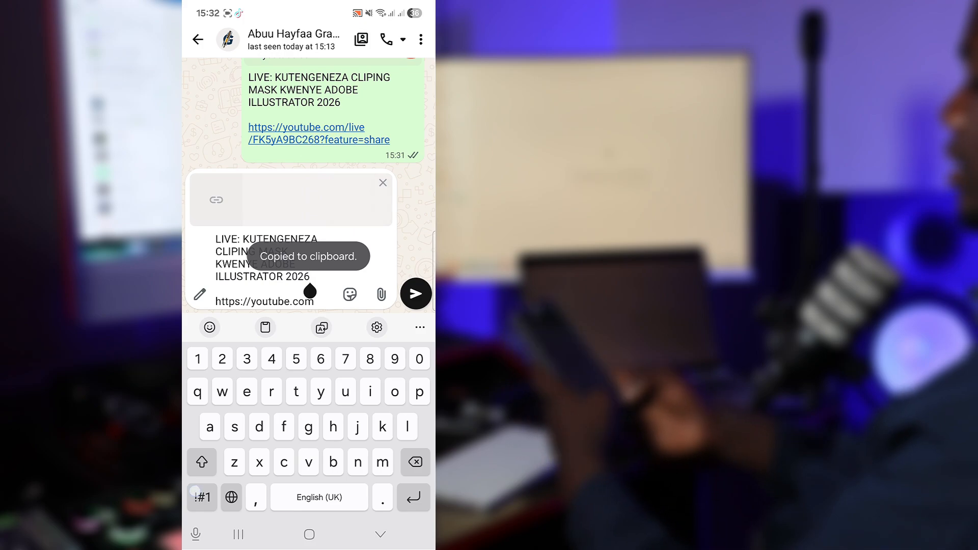
click(201, 498)
click(370, 427)
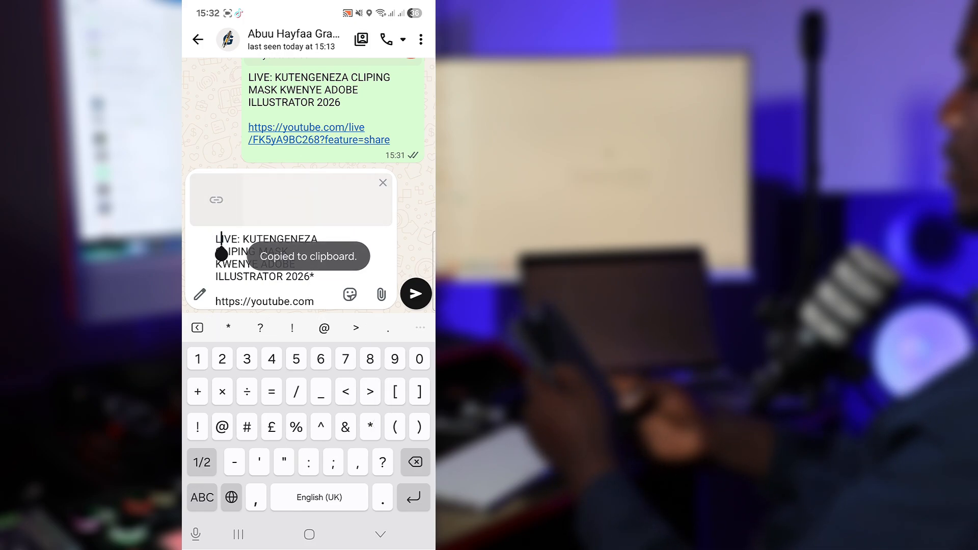
text(*)
- Insert four 👇 emojis on the line above the link, with a blank line separating them from the title
click(216, 301)
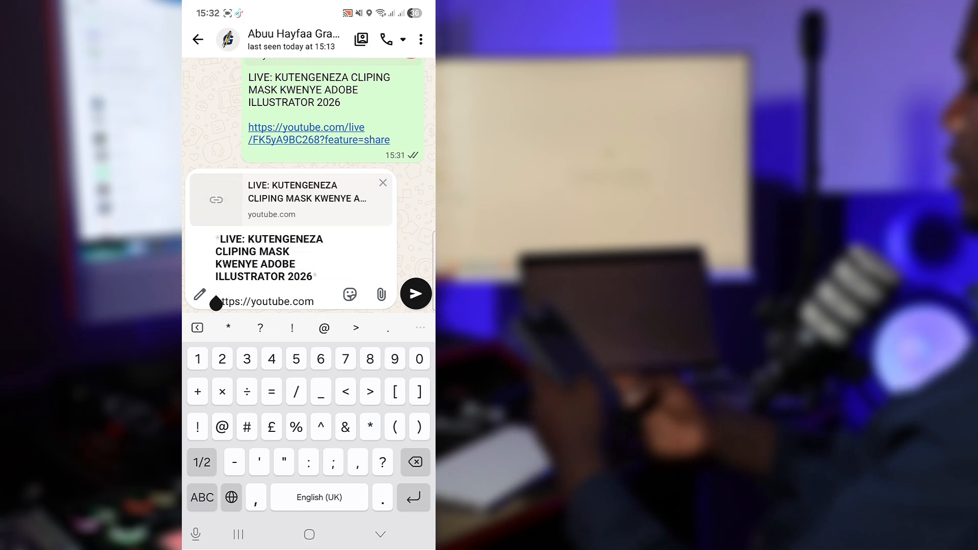
click(208, 327)
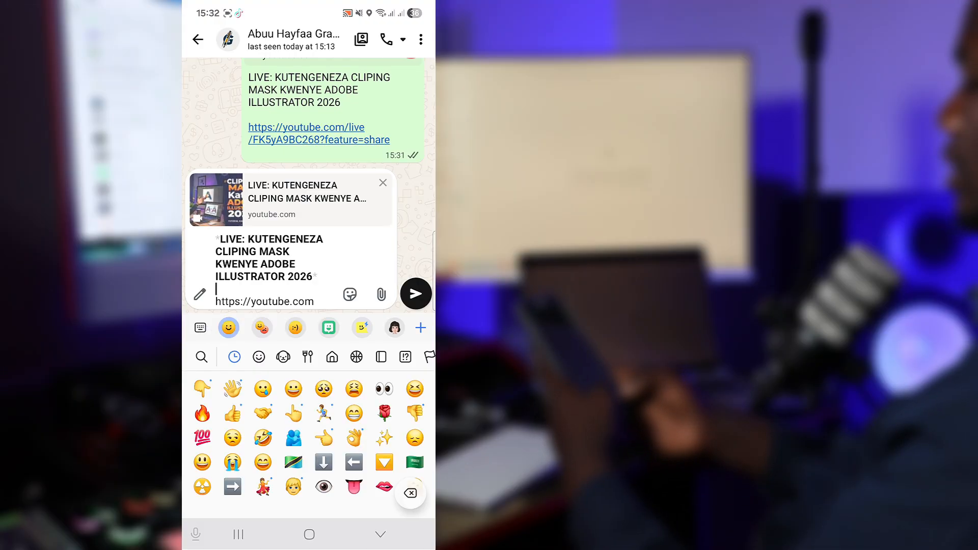
text(👇👇👇👇)
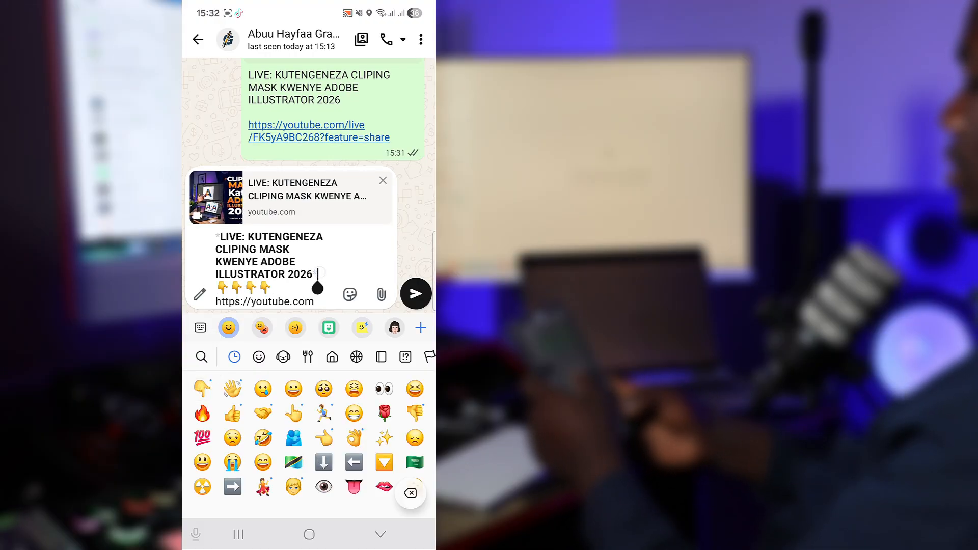
click(238, 285)
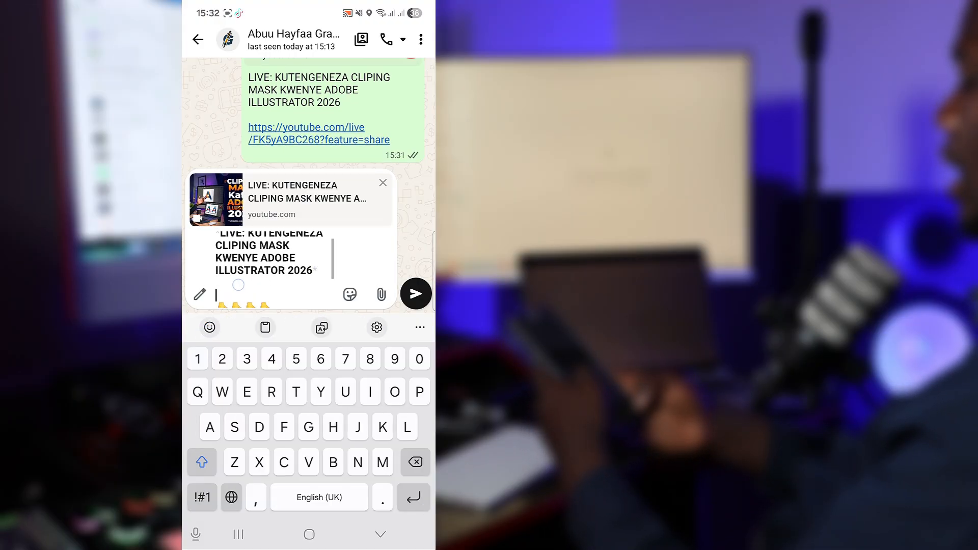
click(239, 284)
- Add the line "Subscription" below the link, check the draft, and send the message
key(Return)
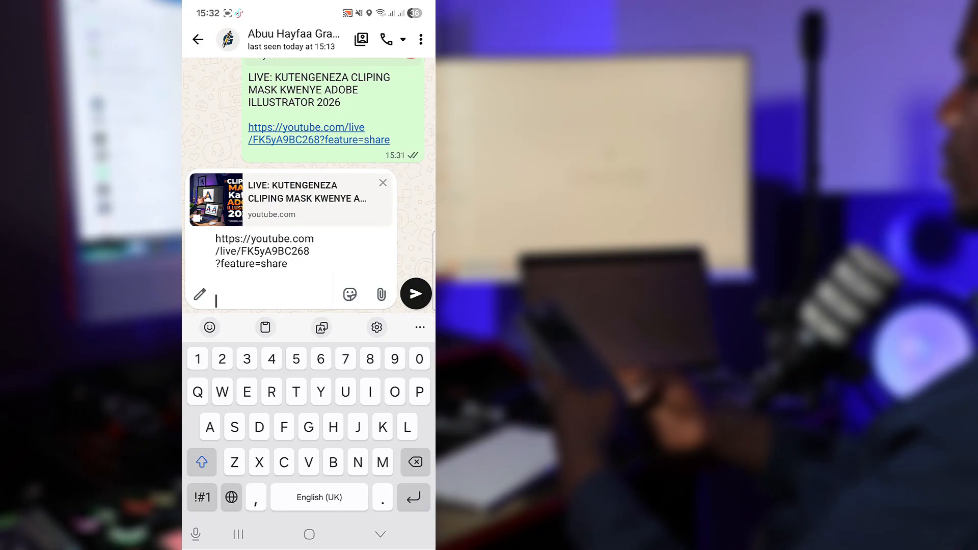
text(Subs)
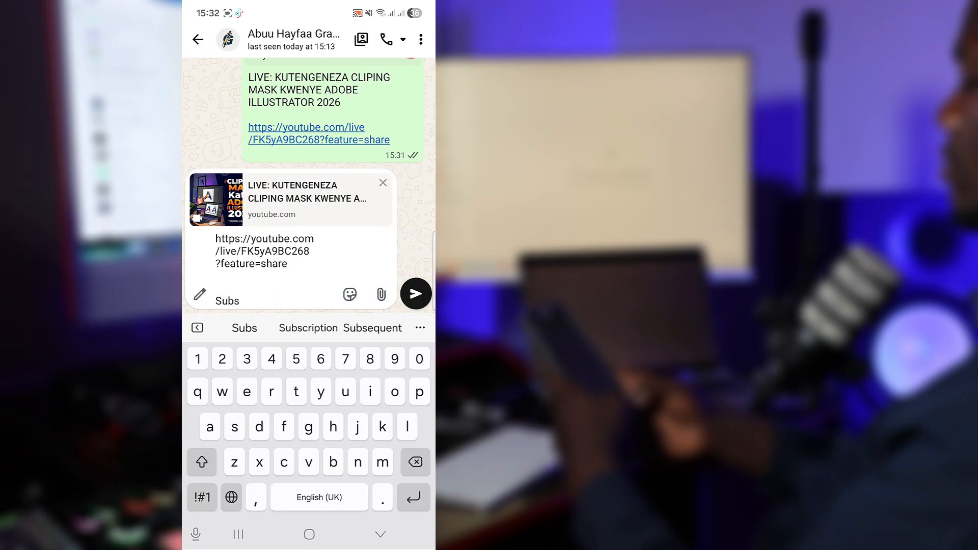
click(308, 328)
key(Return)
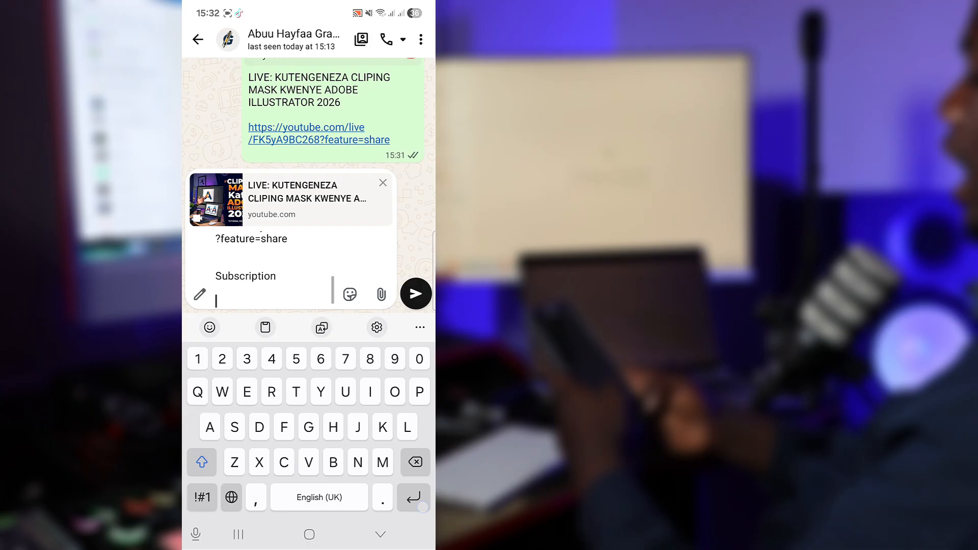
drag(252, 270, 251, 301)
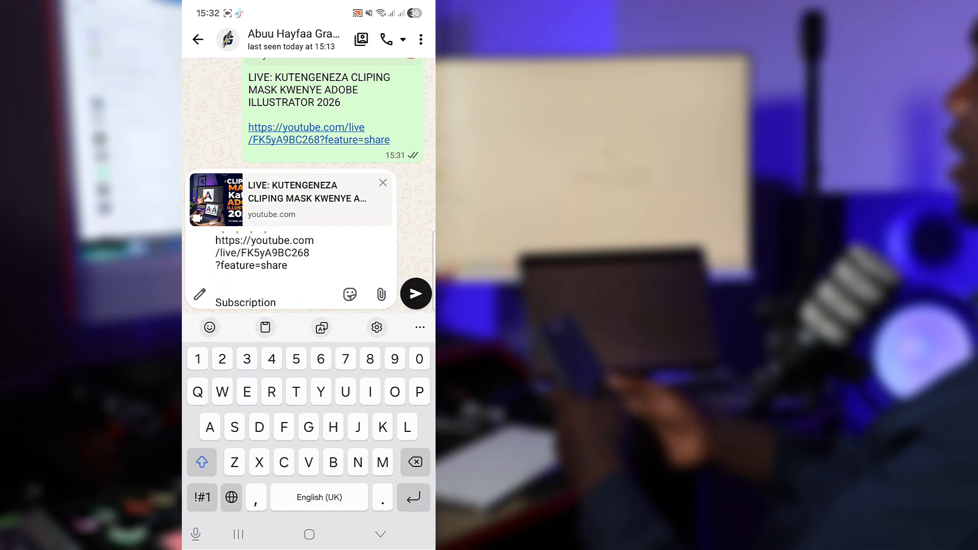
click(416, 294)
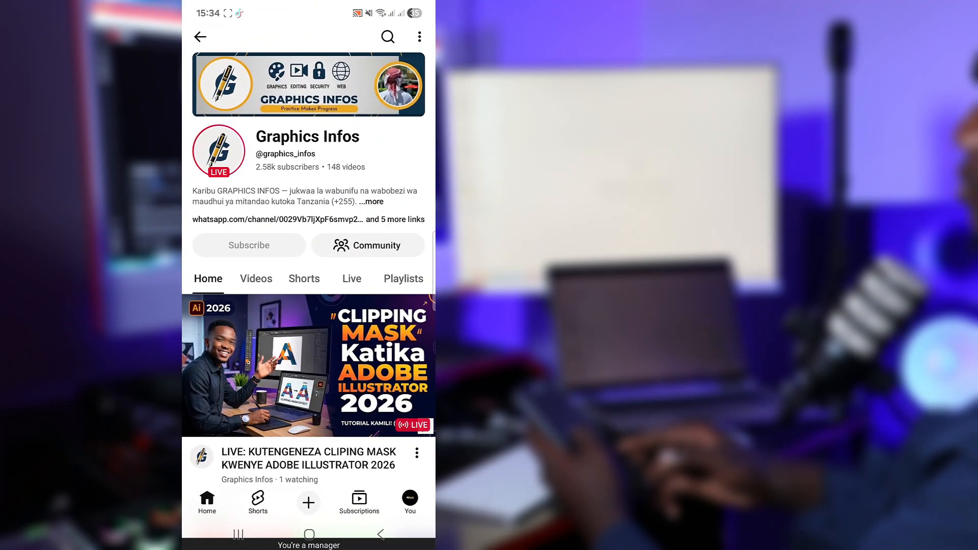
- Examine the Graphics Infos channel page in YouTube on the phone for the live broadcast's listing
scroll(309, 306, down, 3)
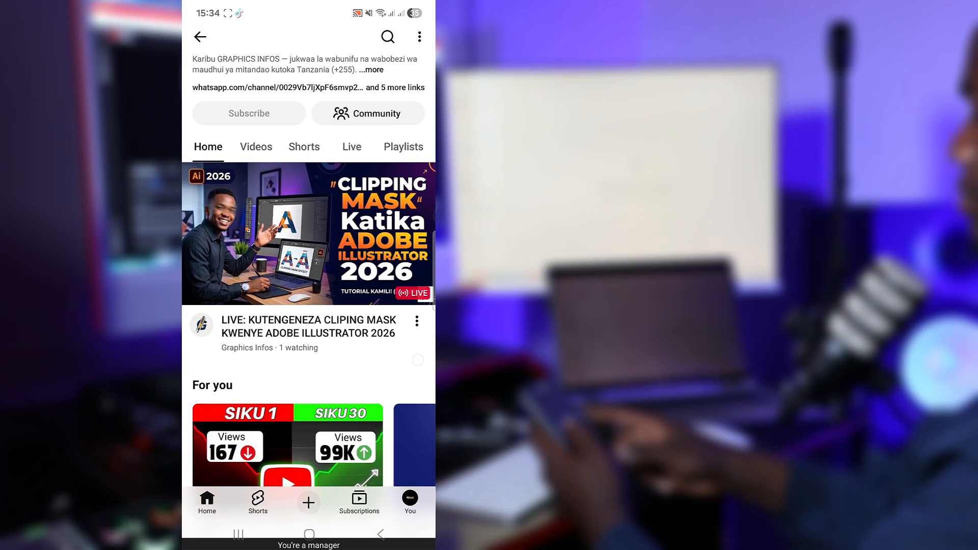
scroll(308, 305, up, 3)
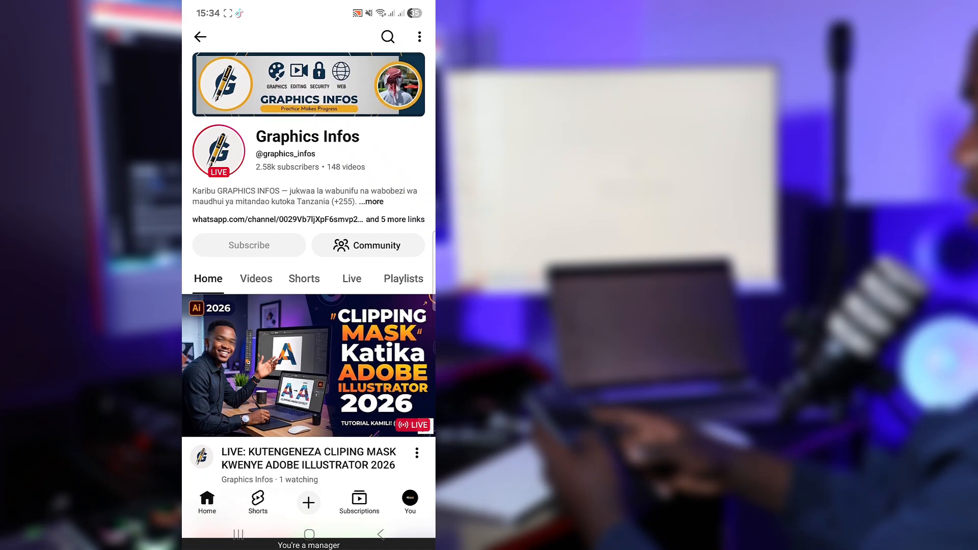
scroll(219, 334, down, 2)
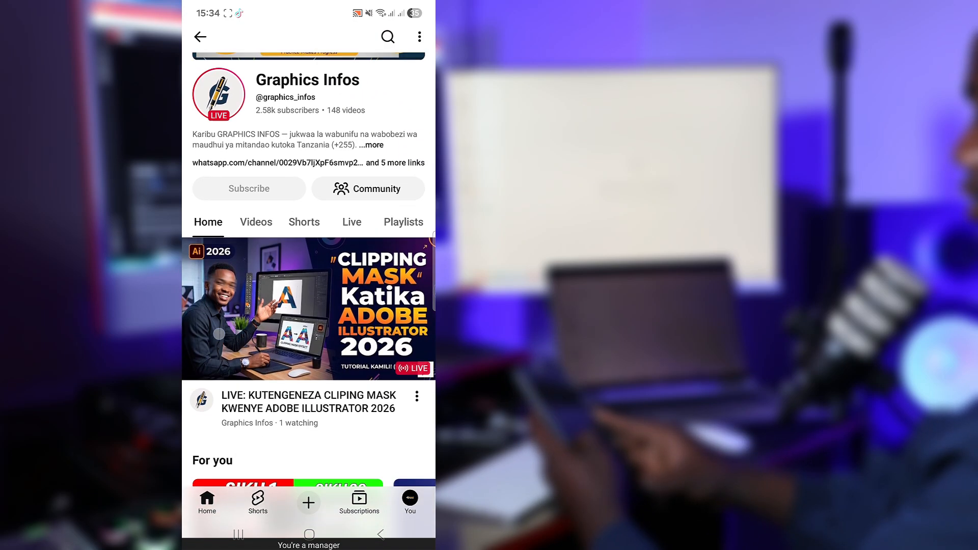
scroll(219, 334, down, 2)
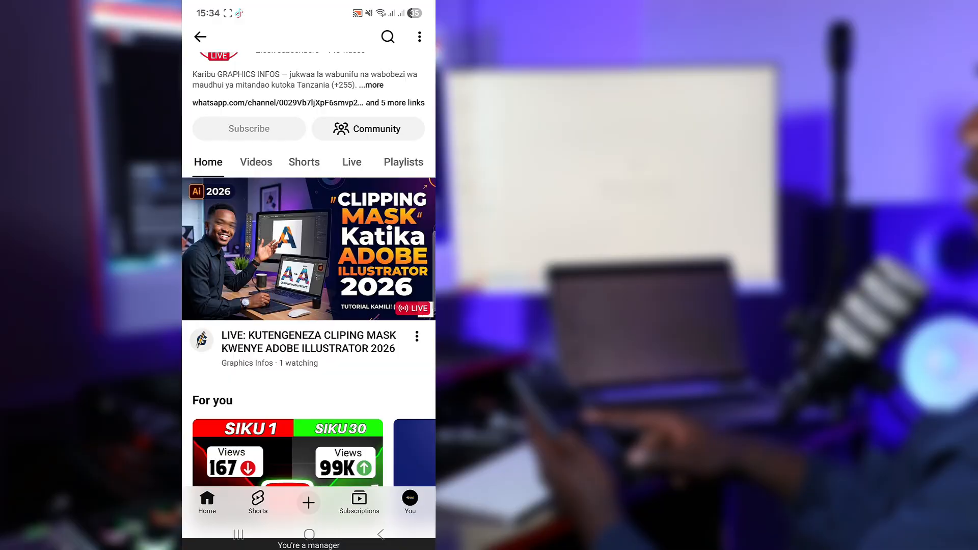
scroll(352, 263, down, 1)
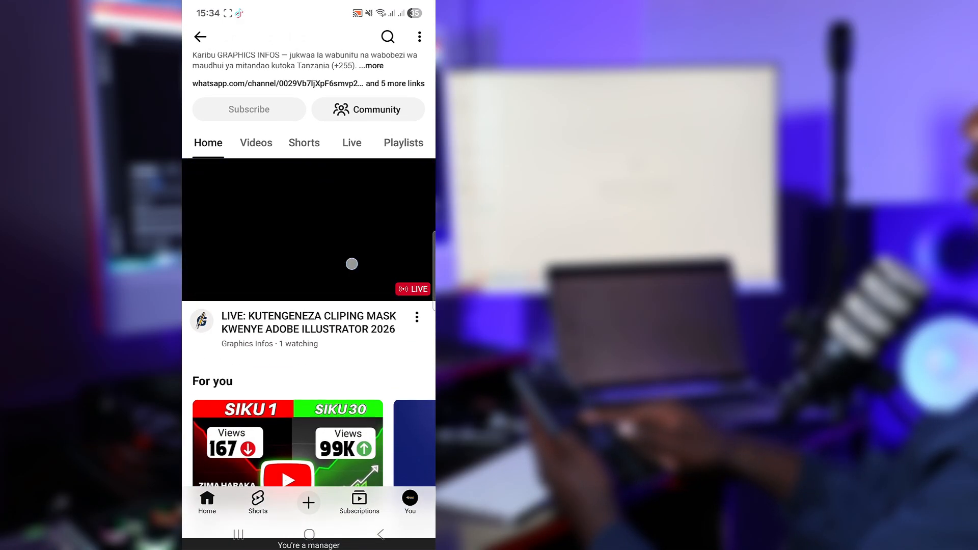
scroll(352, 263, up, 2)
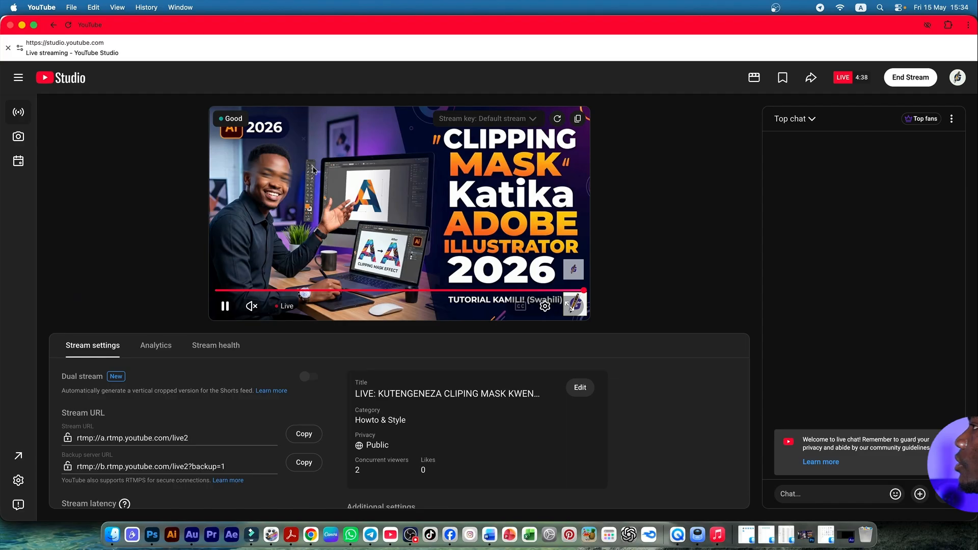
- Open the live stream from the phone's channel page, close its mini player, and bring up OBS on the computer
click(406, 253)
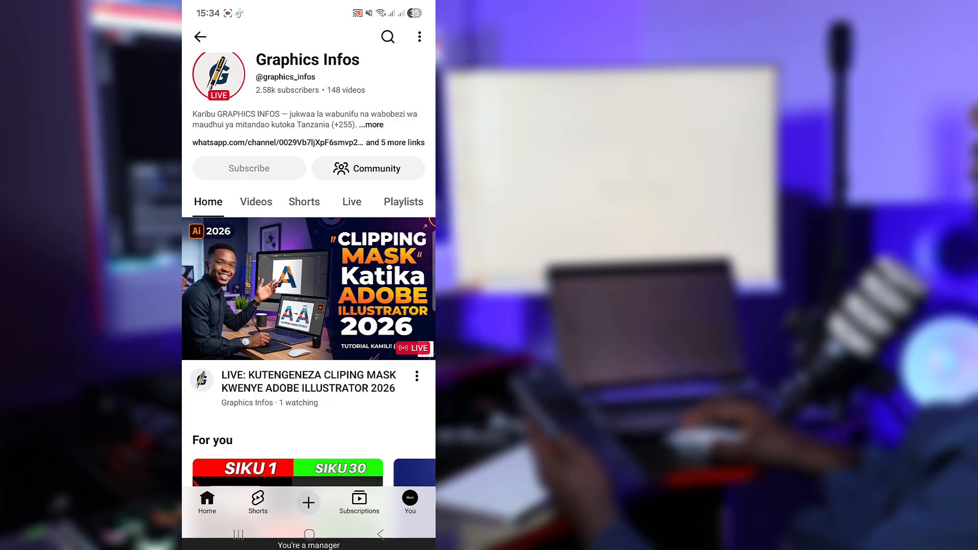
click(260, 303)
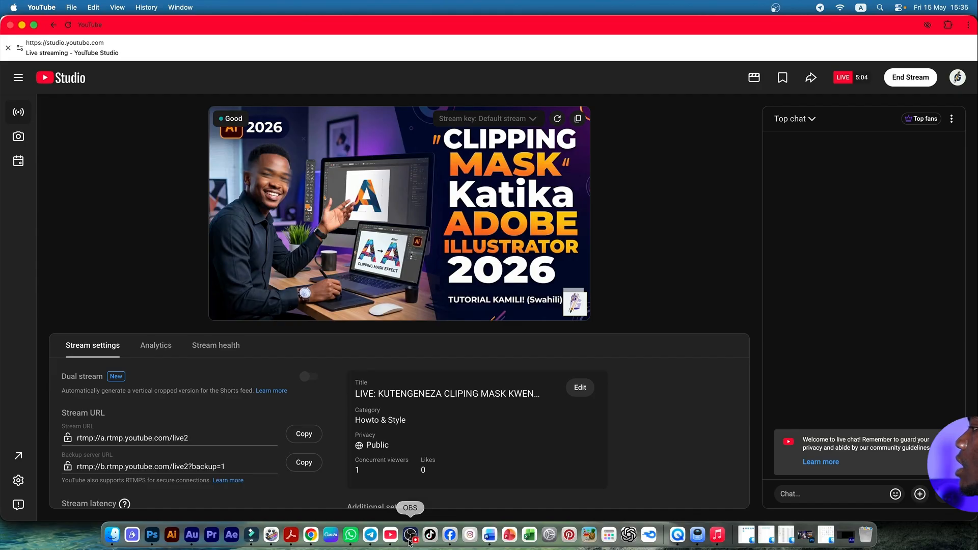
click(411, 537)
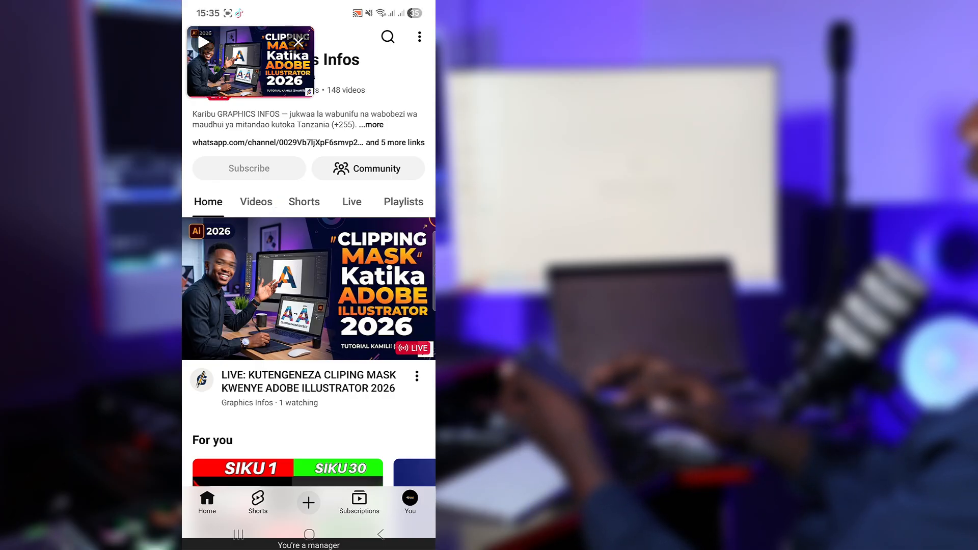
drag(344, 261, 366, 248)
click(298, 42)
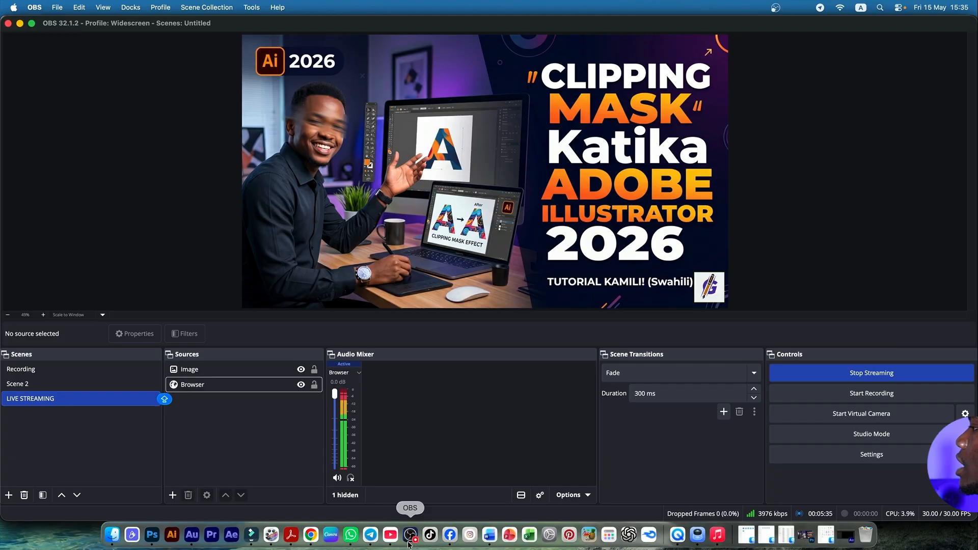
- Switch to YouTube Studio and review the live stream's details in its edit settings, from the description to the audience section
click(391, 535)
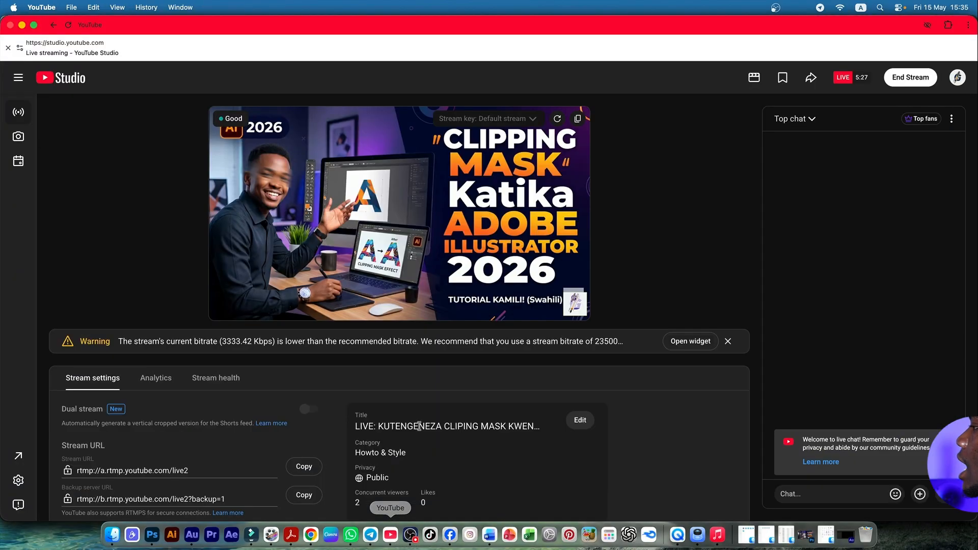
click(579, 421)
scroll(713, 388, down, 5)
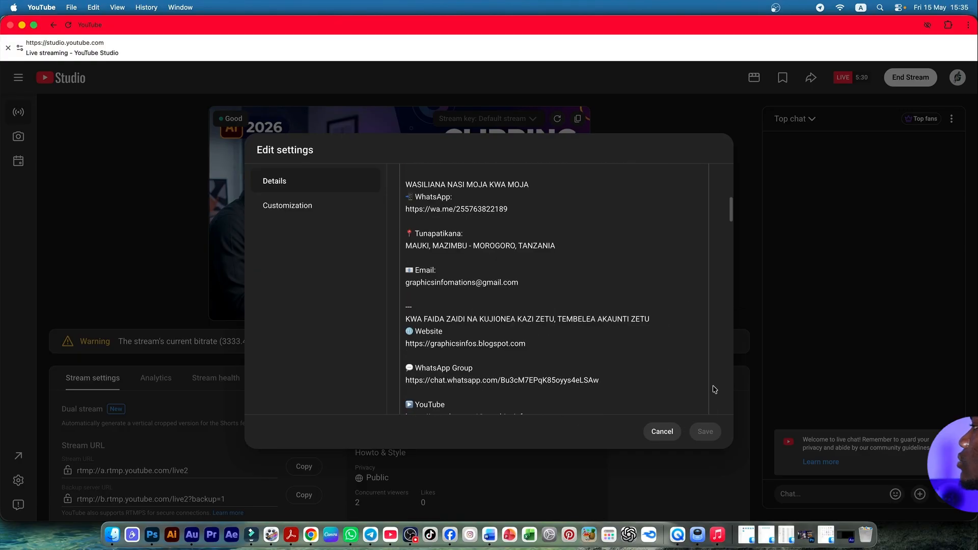
scroll(714, 390, down, 10)
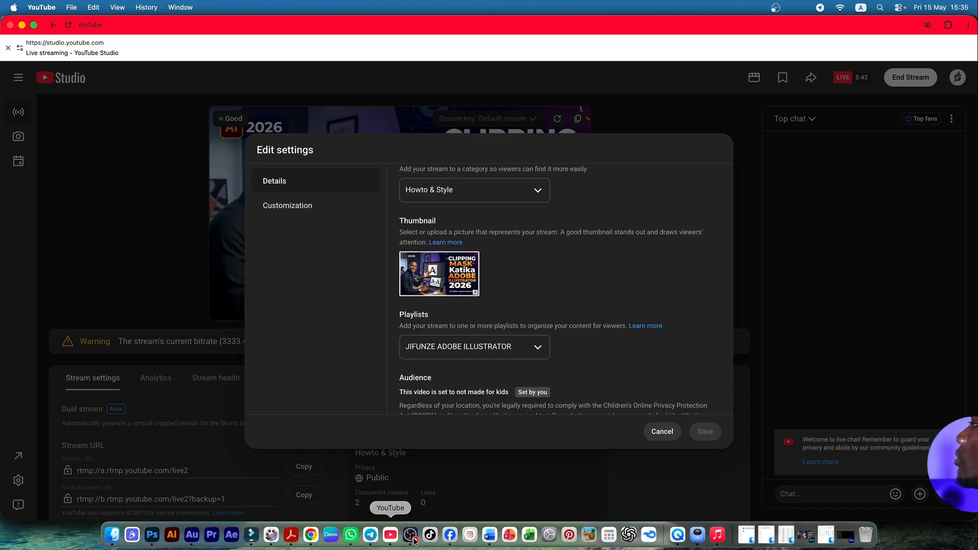
- Switch to OBS and hide the Browser and Image sources in the LIVE STREAMING scene
click(411, 535)
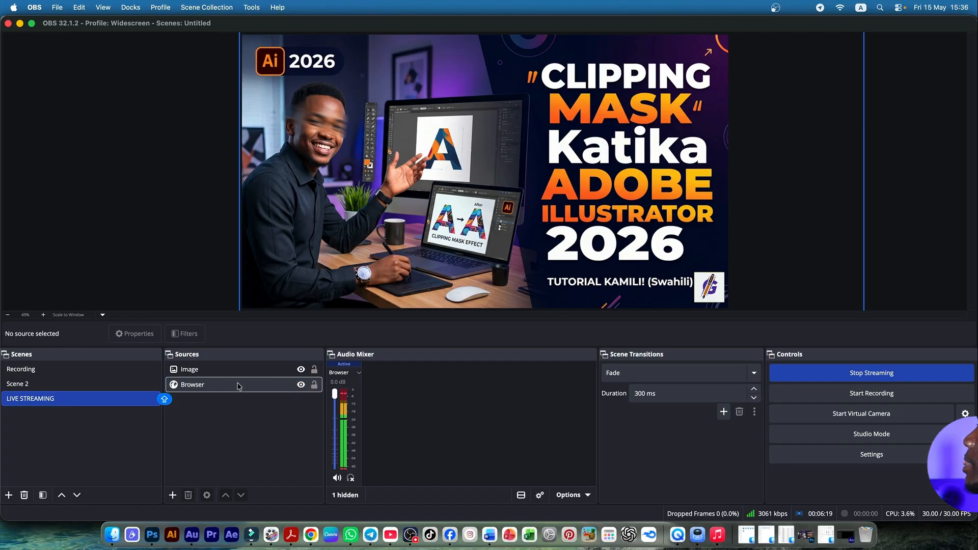
click(301, 386)
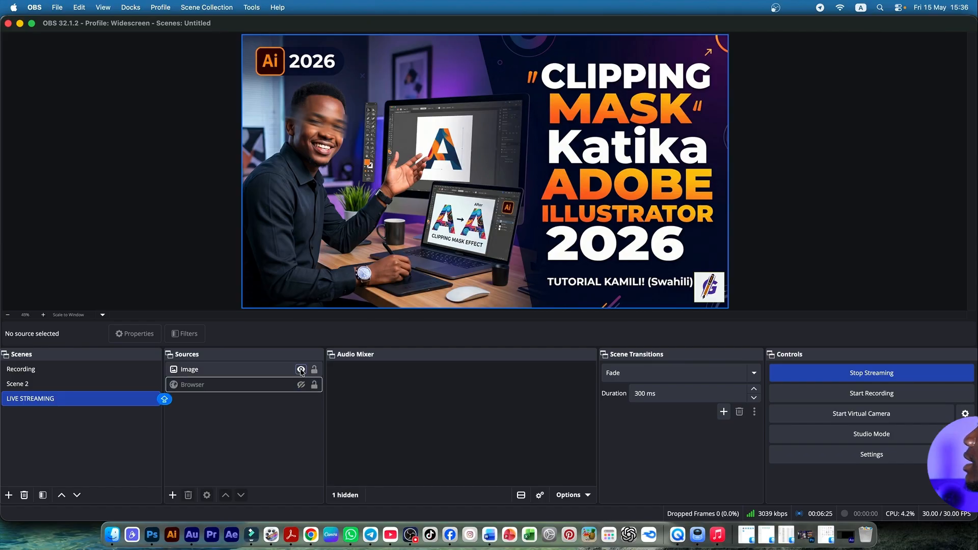
click(301, 371)
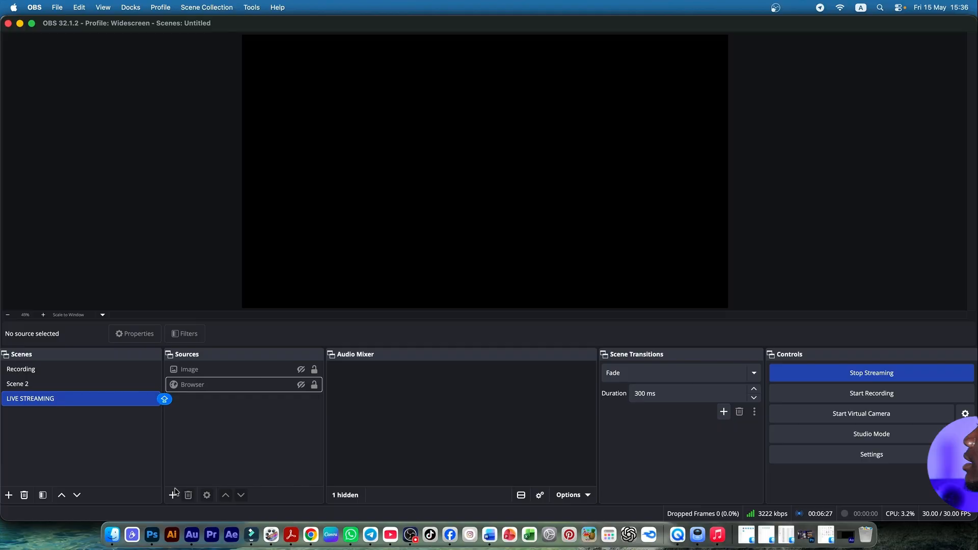
- Add a new Media source to the scene and load My Video.mp4 from the LIVE STREAMING folder as its local file
click(173, 495)
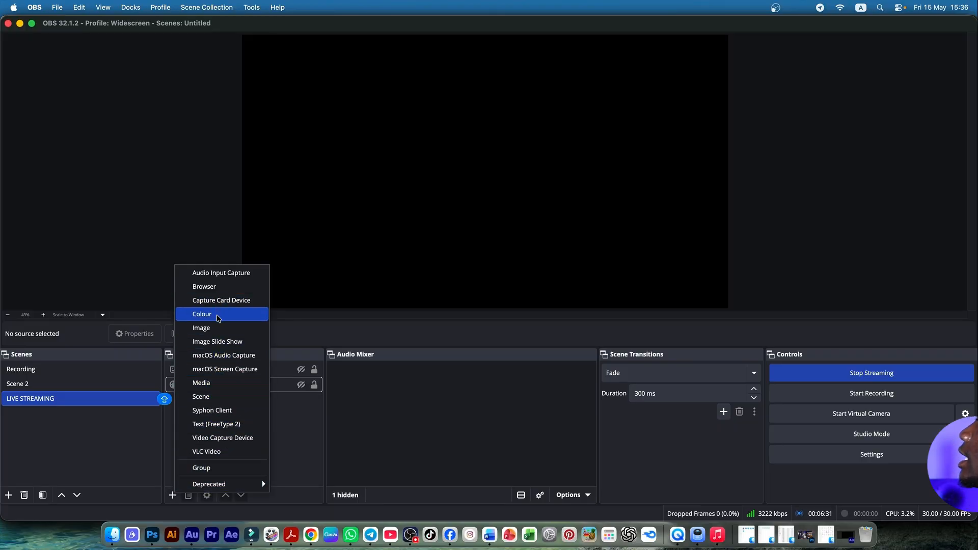
click(212, 382)
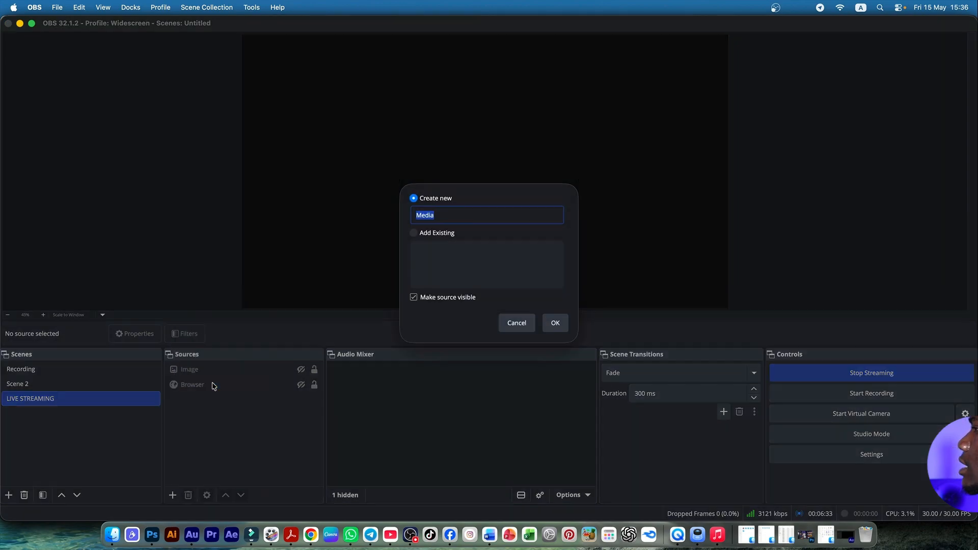
click(555, 327)
click(630, 286)
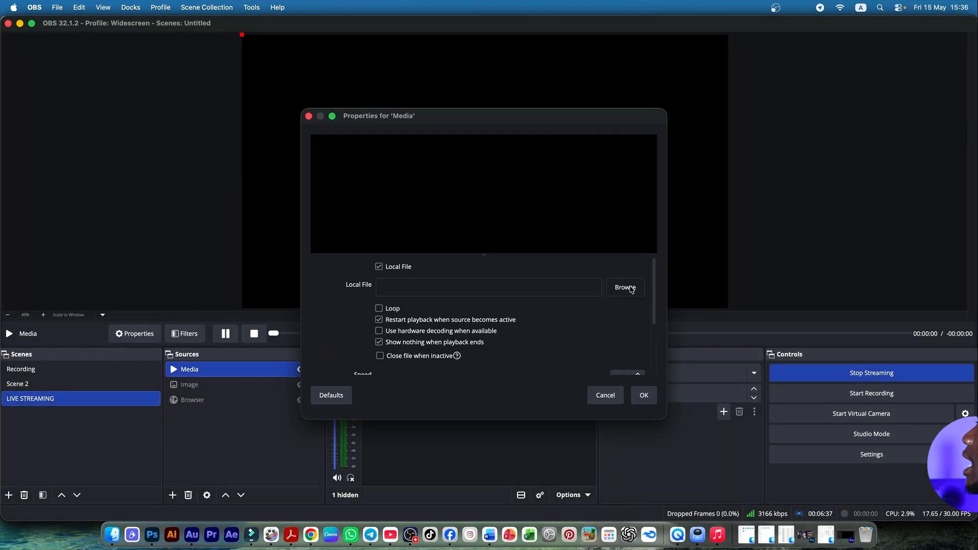
click(437, 149)
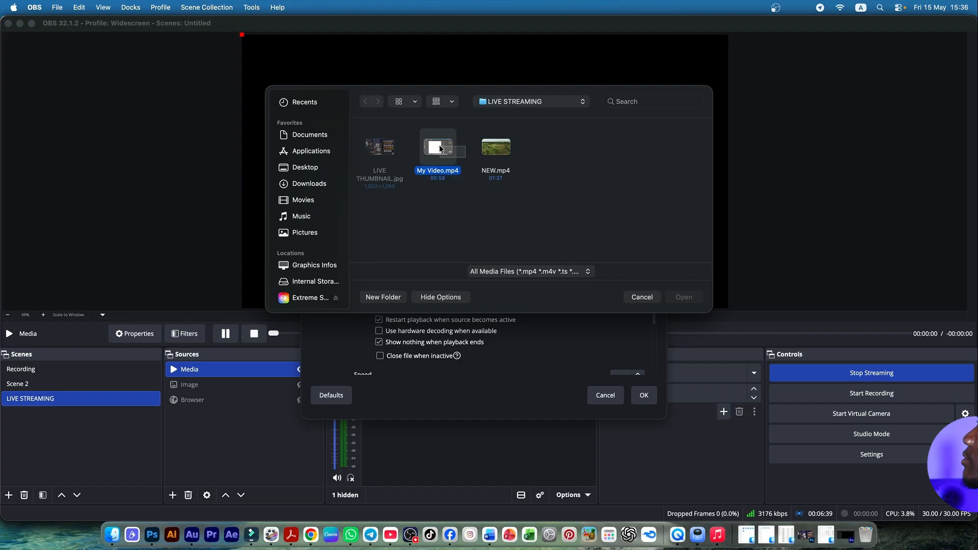
click(678, 297)
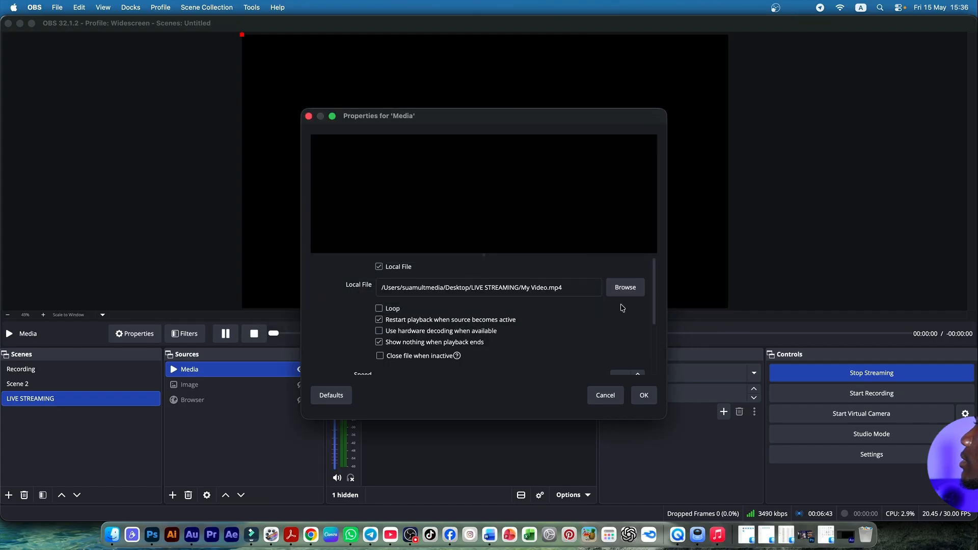
- Leave Loop off, disable restarting playback when the source becomes active, and confirm the Media source's properties
scroll(554, 333, down, 2)
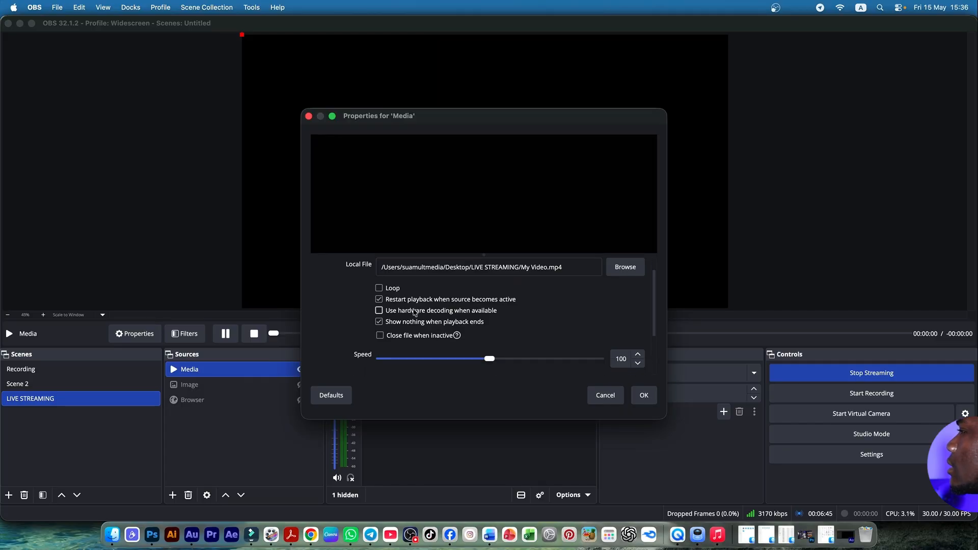
click(379, 289)
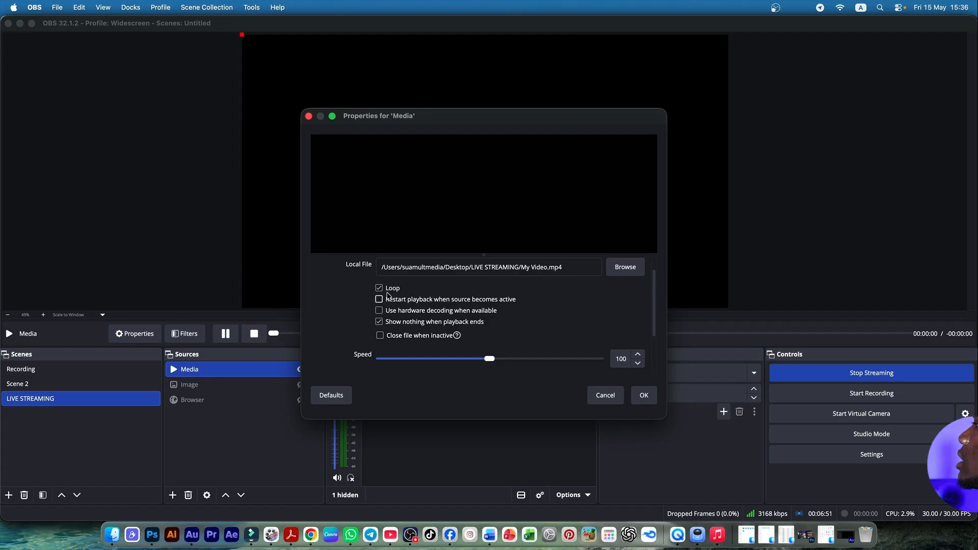
click(379, 289)
scroll(461, 298, down, 3)
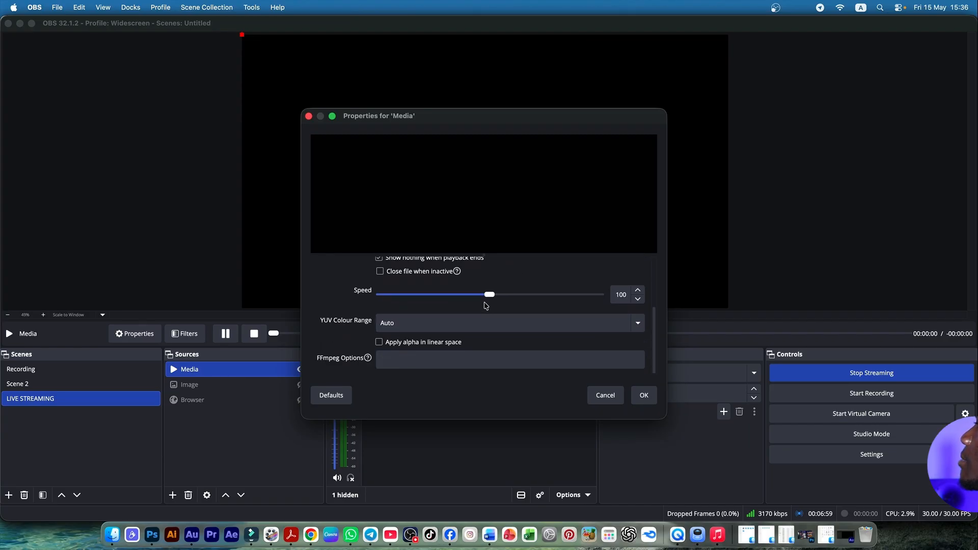
click(486, 363)
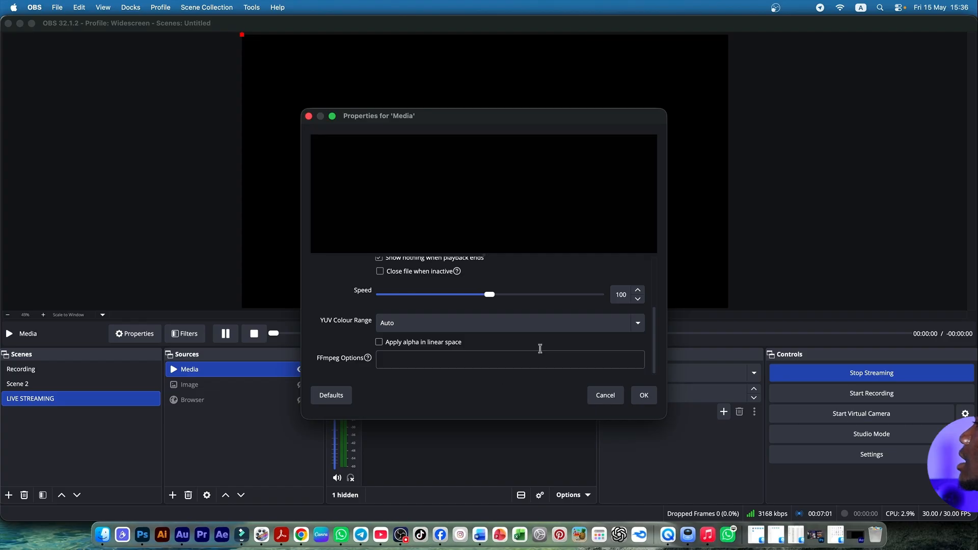
scroll(536, 278, up, 3)
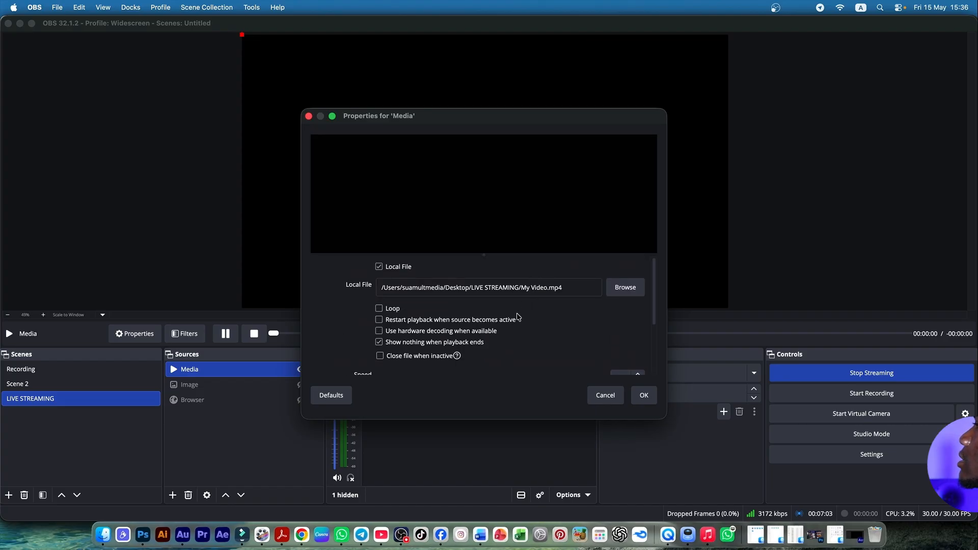
scroll(517, 316, down, 3)
click(644, 396)
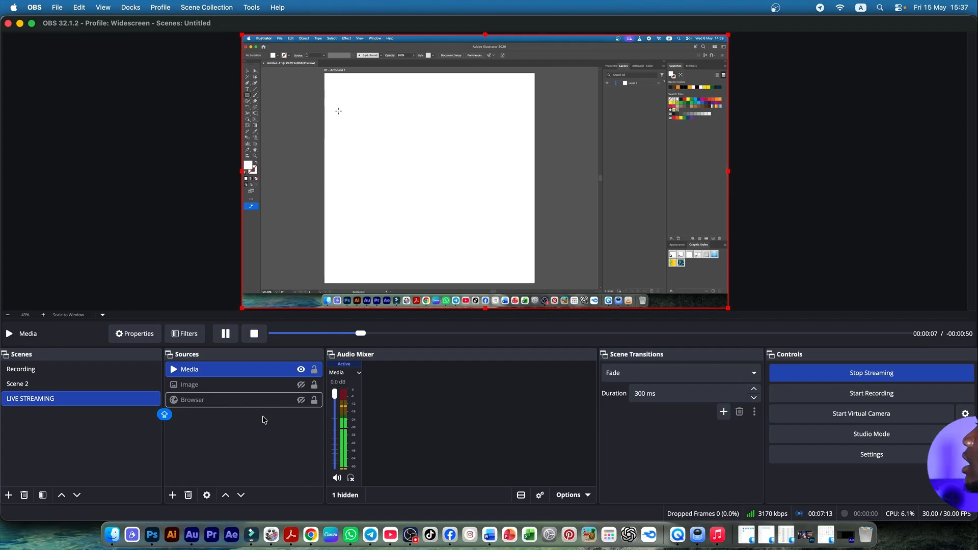
- Switch to YouTube Studio, close the edit settings without saving, and check the running stream's analytics and stream health
click(389, 536)
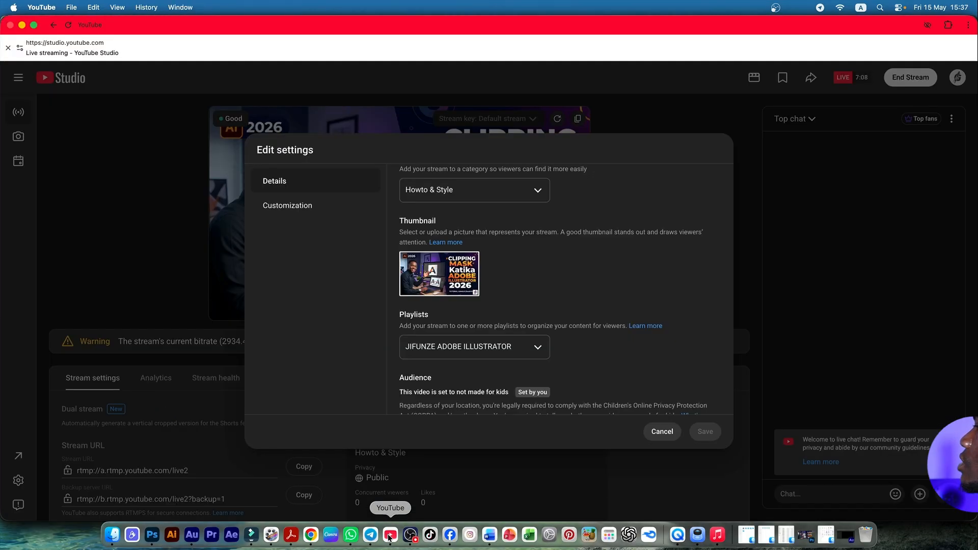
click(661, 431)
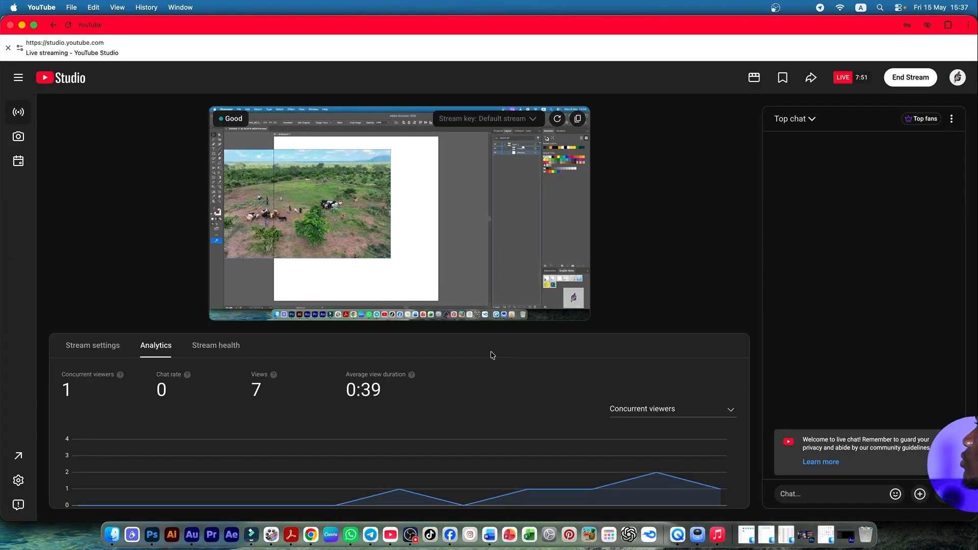
click(87, 345)
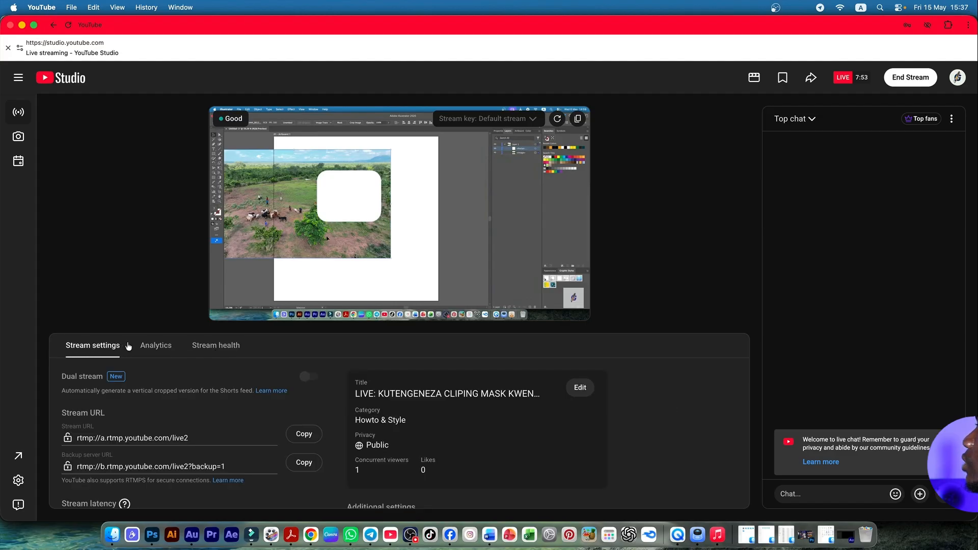
click(156, 345)
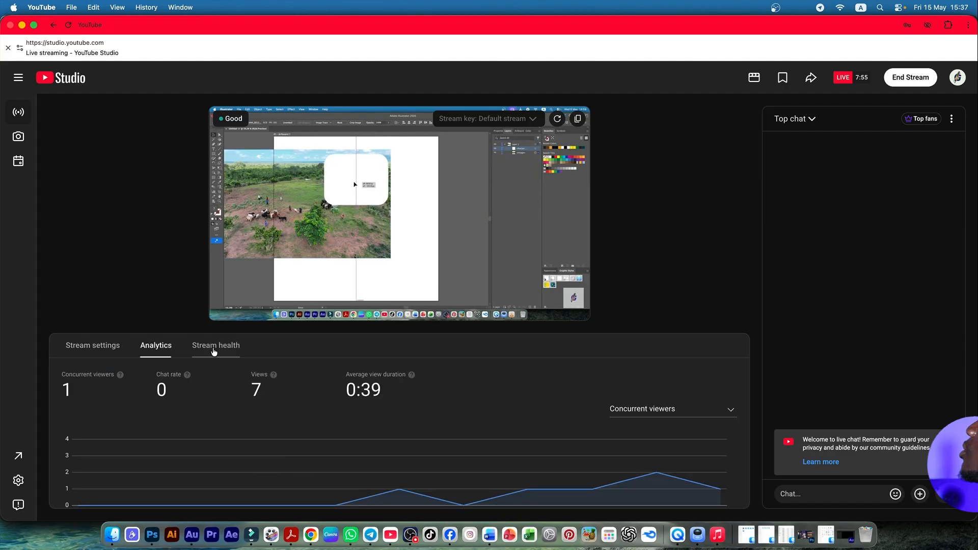
click(213, 348)
click(103, 349)
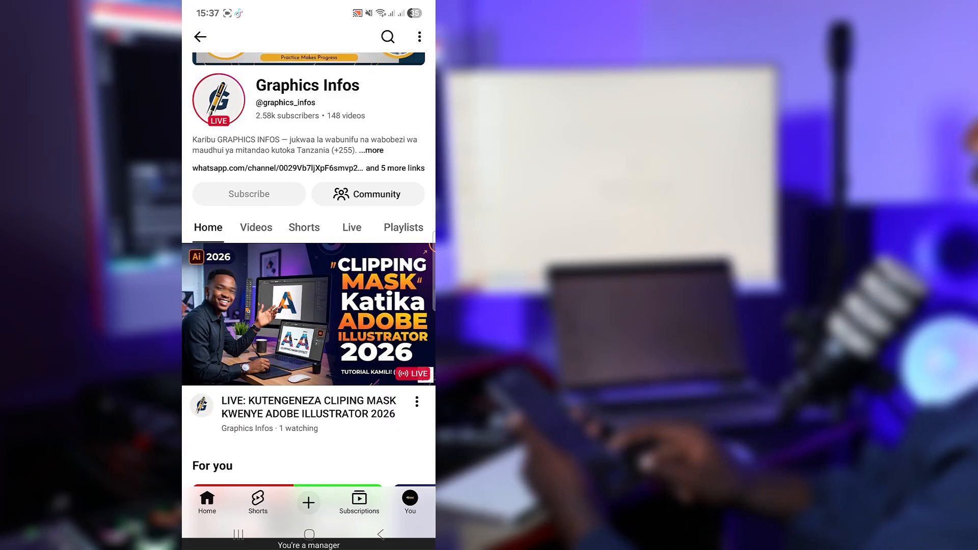
- Refresh the channel page on the phone, open the live stream to watch the video, and lower the volume
scroll(309, 331, up, 2)
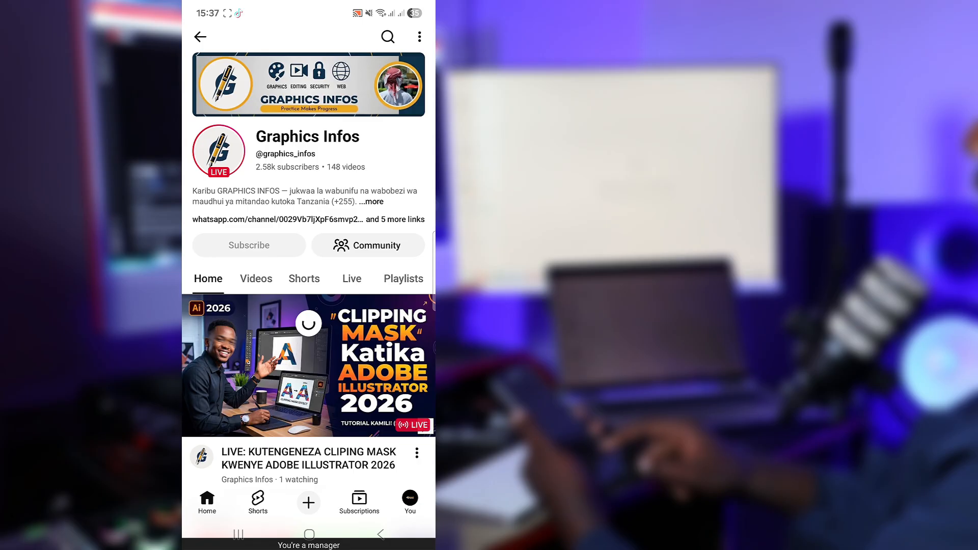
scroll(308, 331, down, 3)
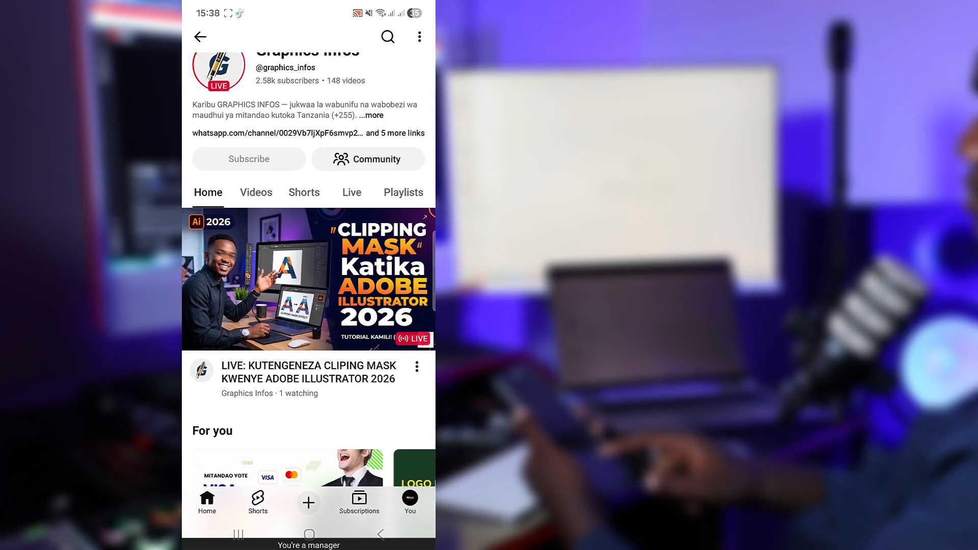
click(308, 373)
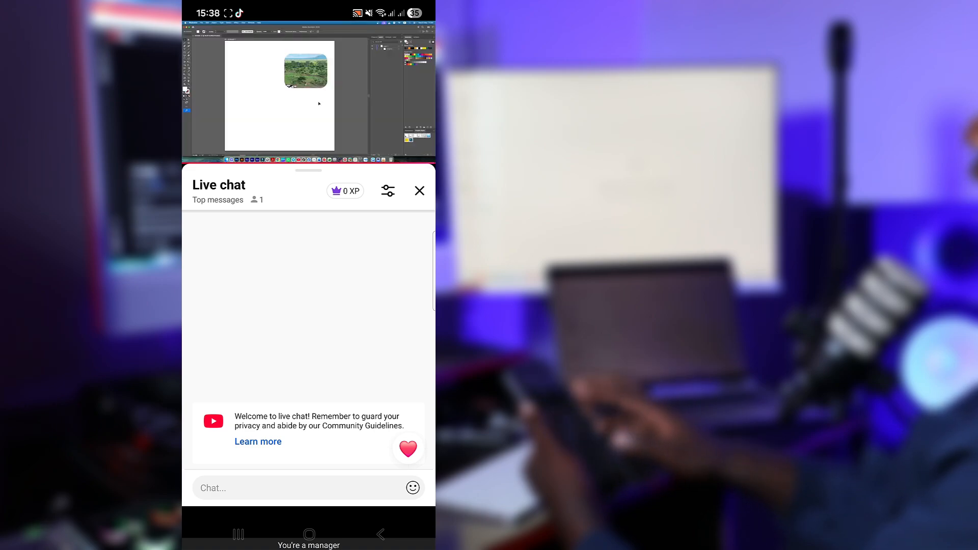
key(XF86AudioLowerVolume)
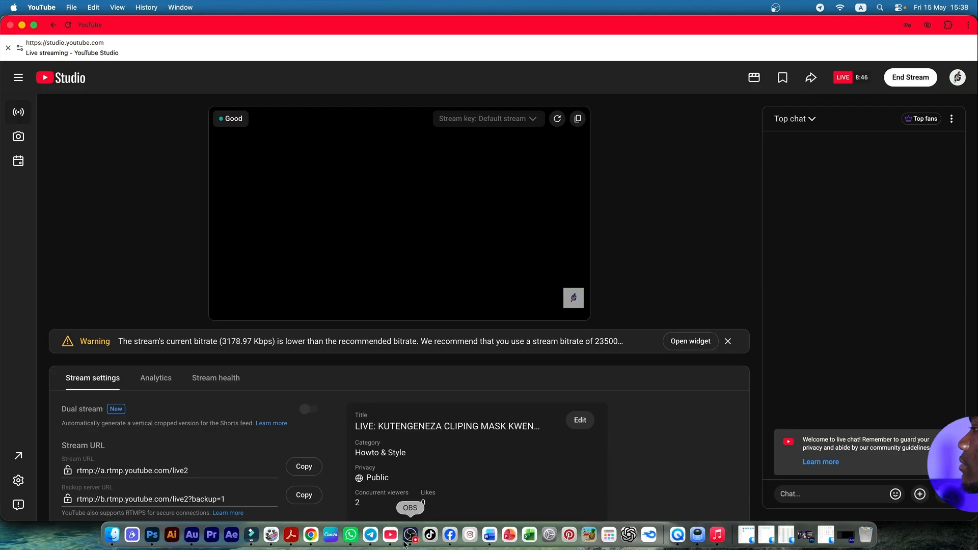
- Stop streaming in OBS and end the broadcast in YouTube Studio
click(411, 535)
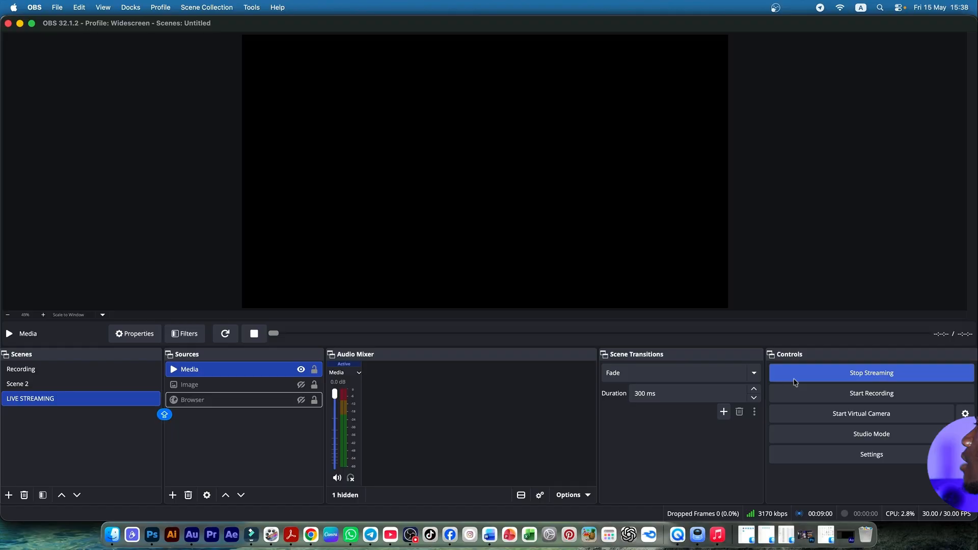
click(866, 378)
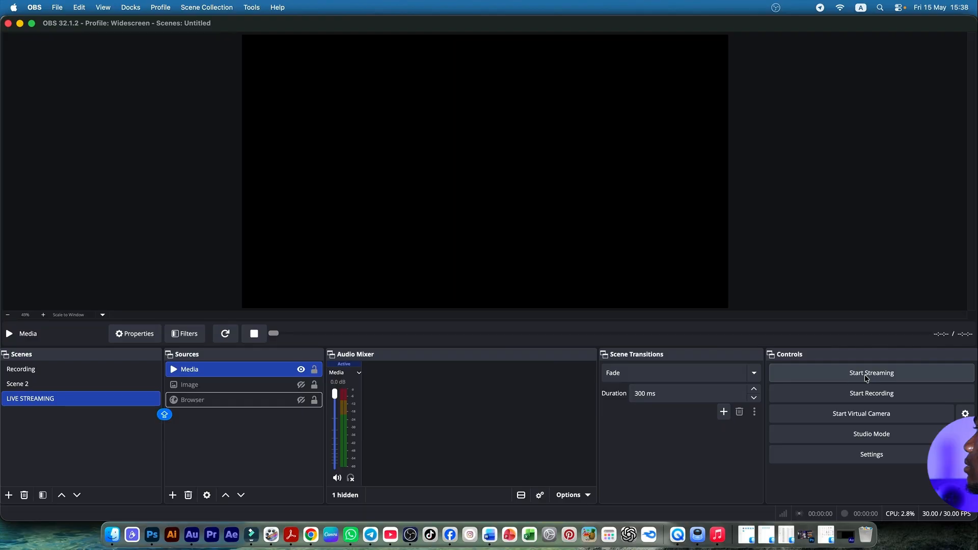
click(388, 539)
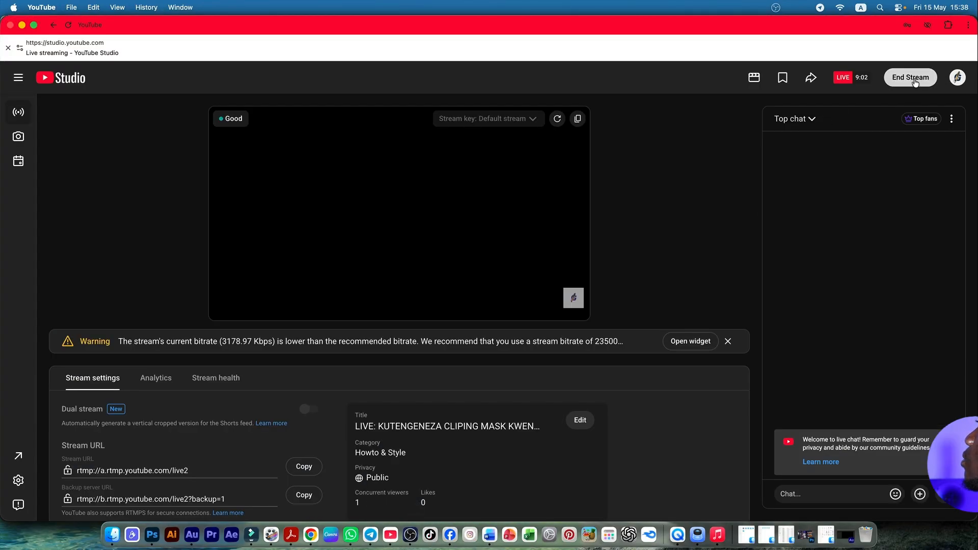
click(905, 81)
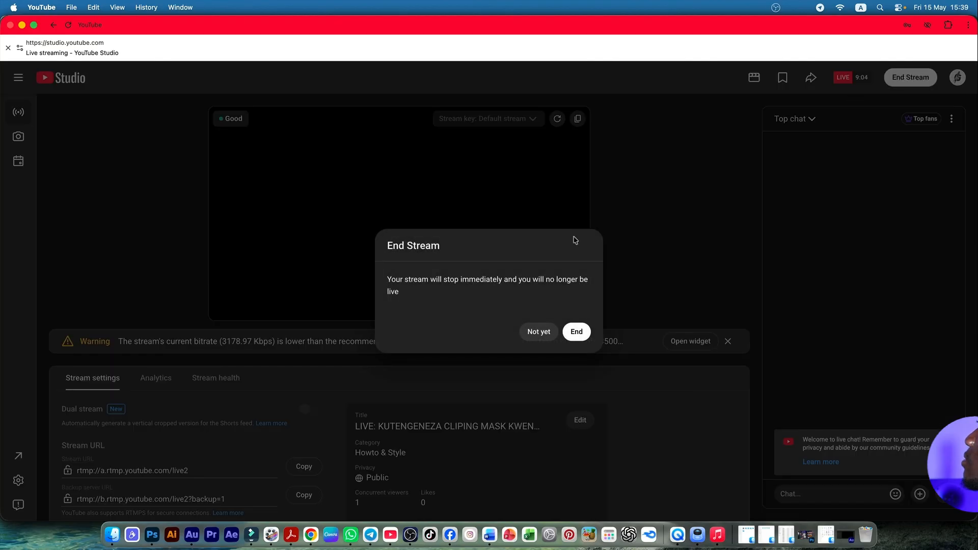
click(575, 331)
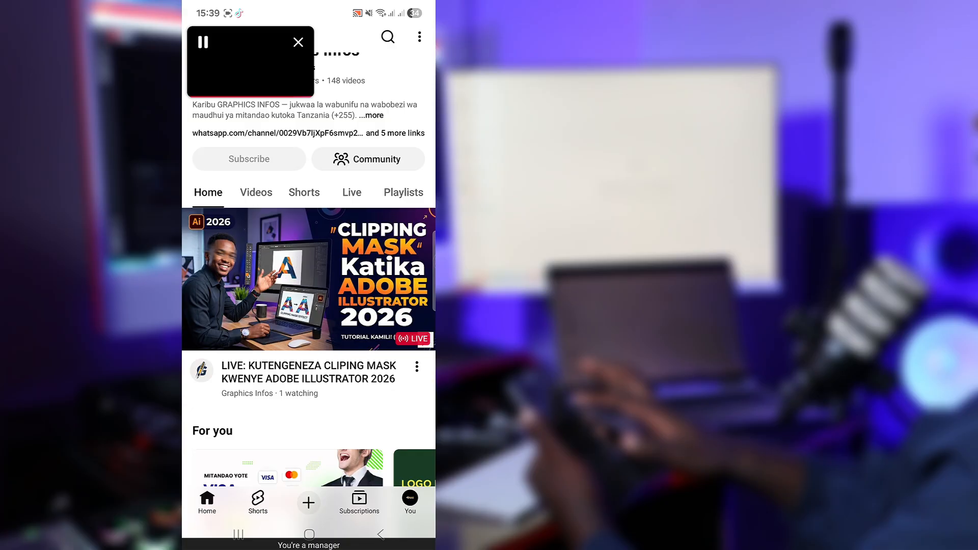
- Examine the channel's playlists and live streams on the phone for the finished broadcast
drag(356, 193, 284, 199)
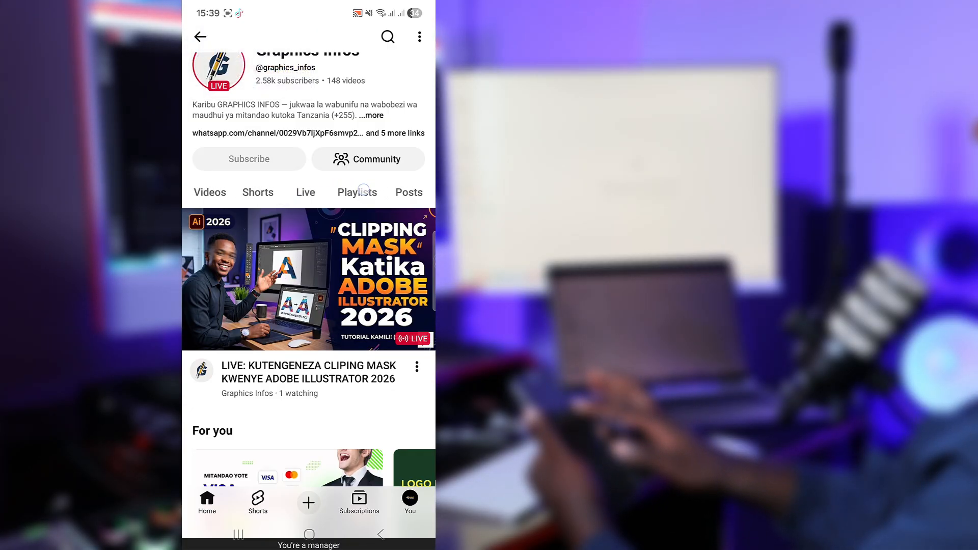
click(357, 193)
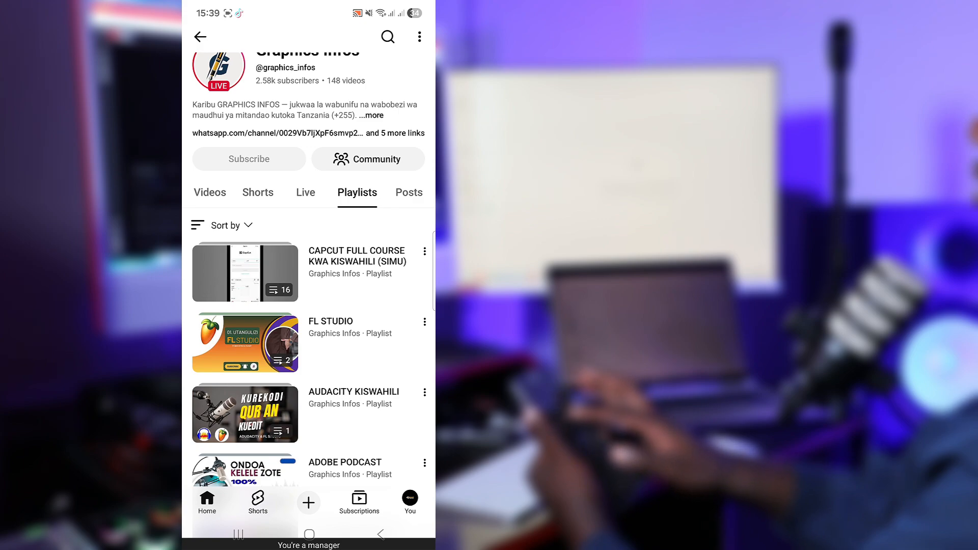
click(306, 193)
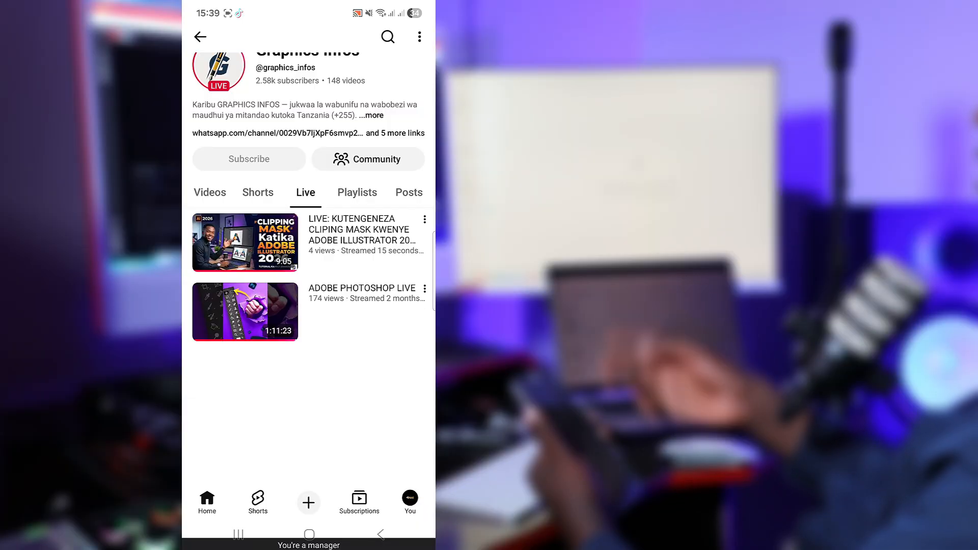
scroll(308, 286, up, 1)
scroll(309, 285, up, 1)
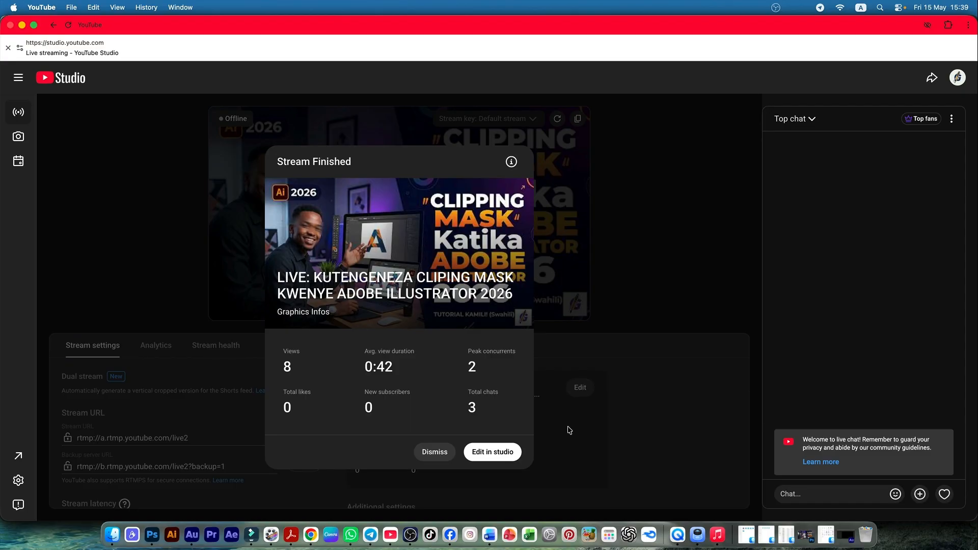
- Dismiss the finished stream's summary and activate the live chat's message field
click(431, 453)
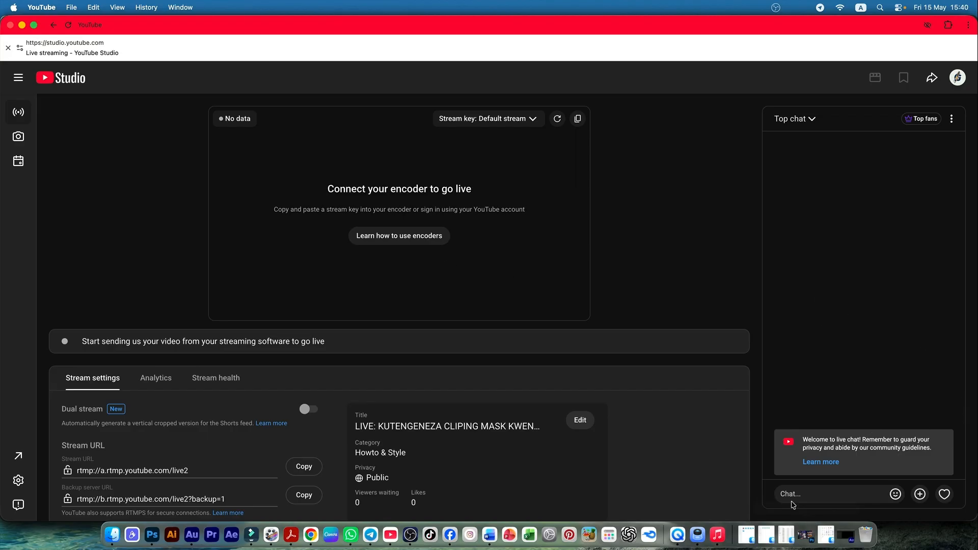
click(853, 490)
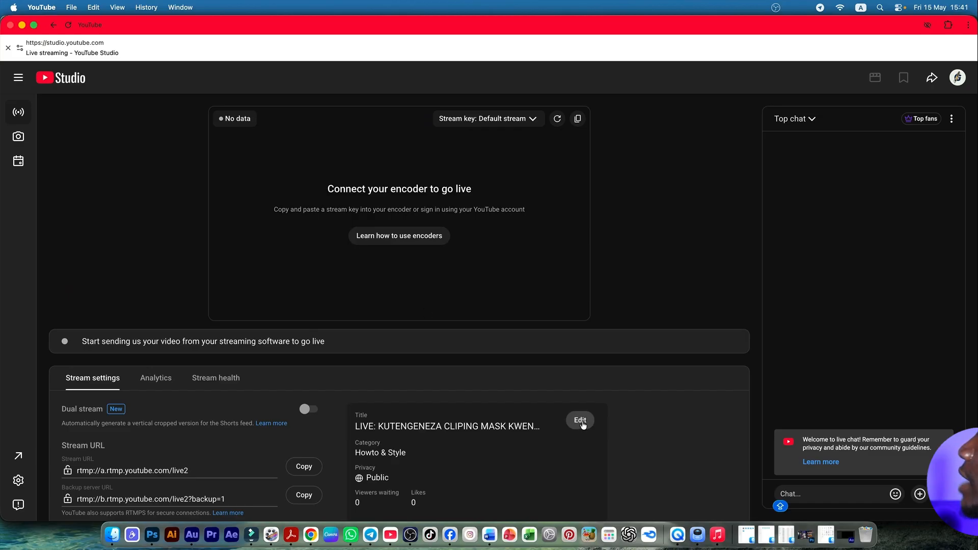
click(579, 420)
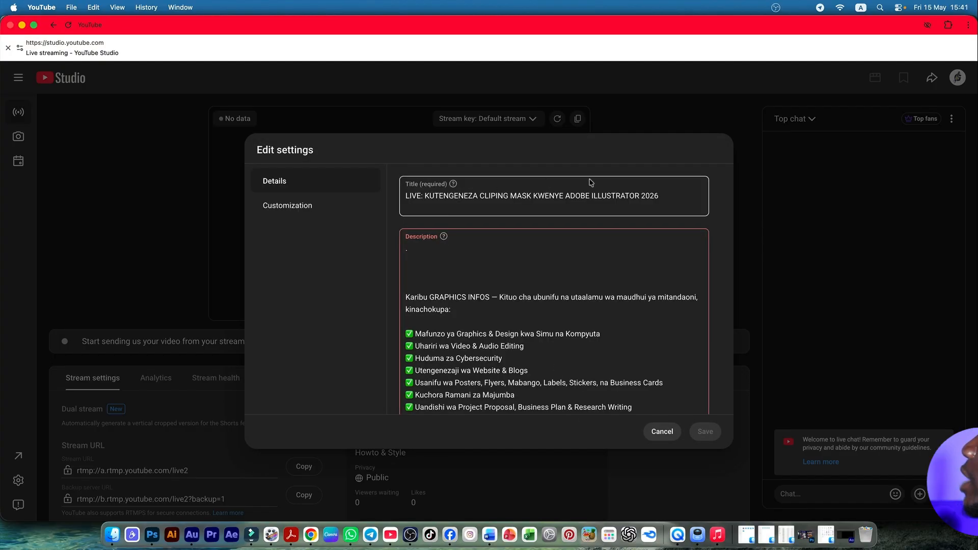
click(664, 196)
key(Caps_Lock)
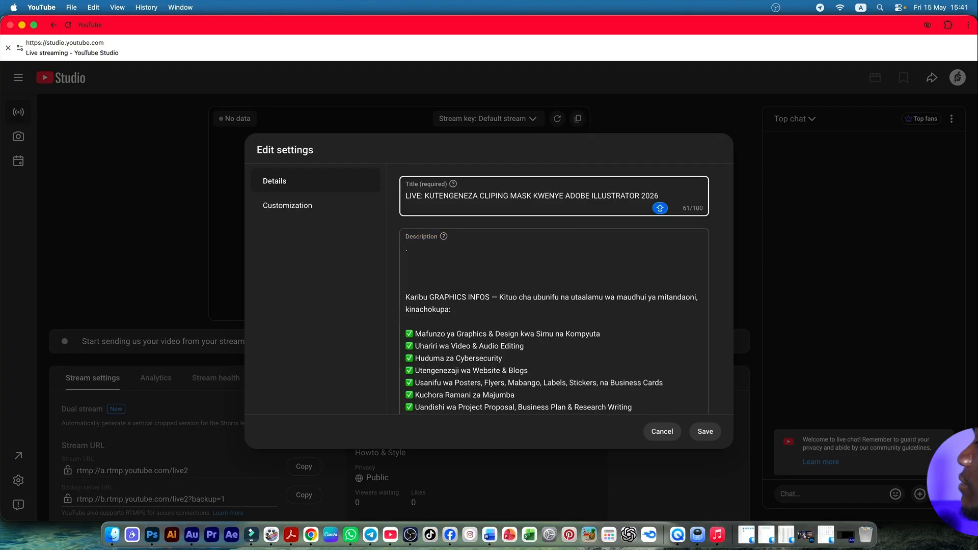
text(B)
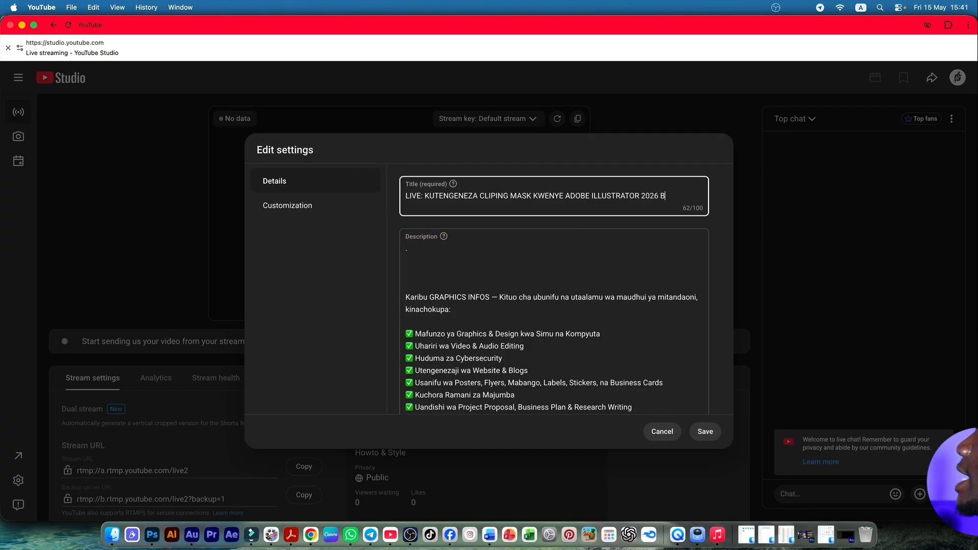
text(GGG)
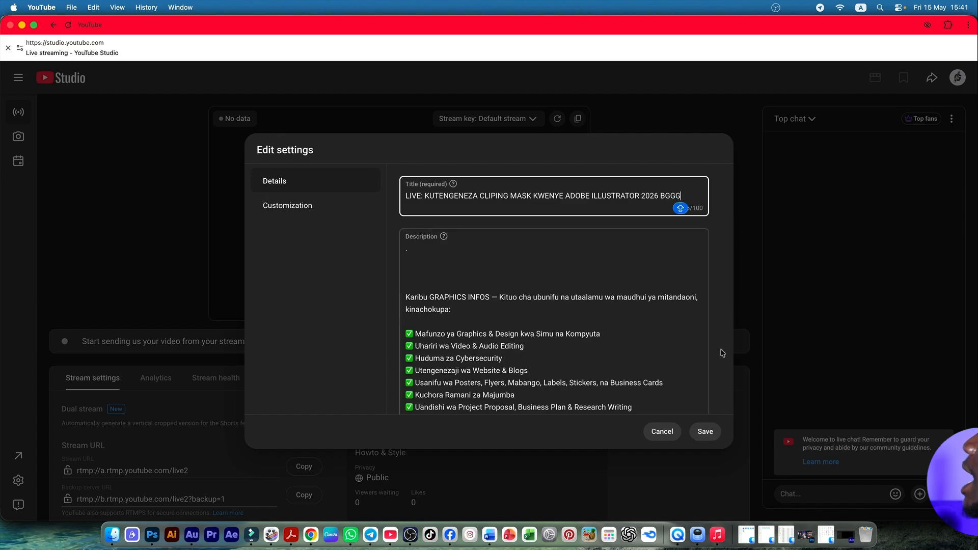
click(658, 432)
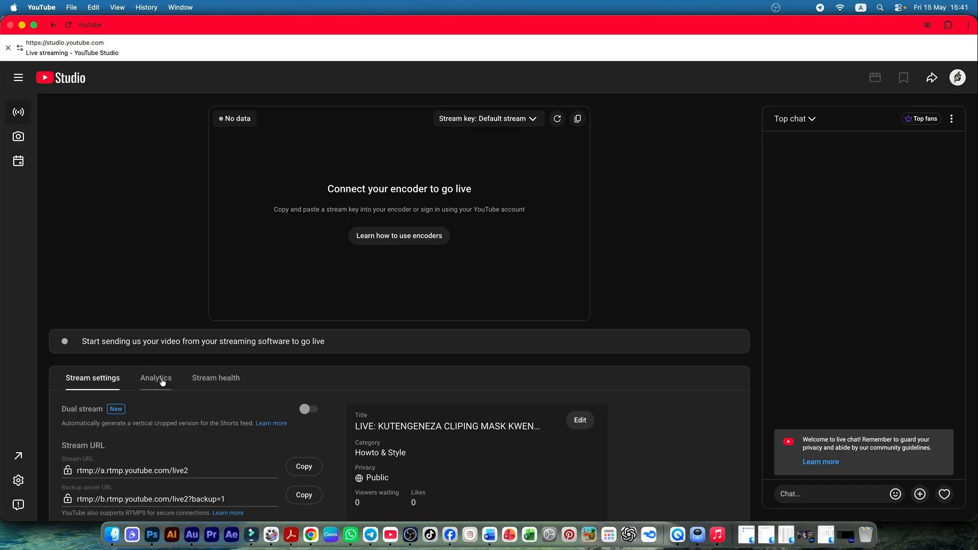
- Check the analytics of the waiting stream, including concurrent viewers, chat rate, views and average view duration
click(162, 380)
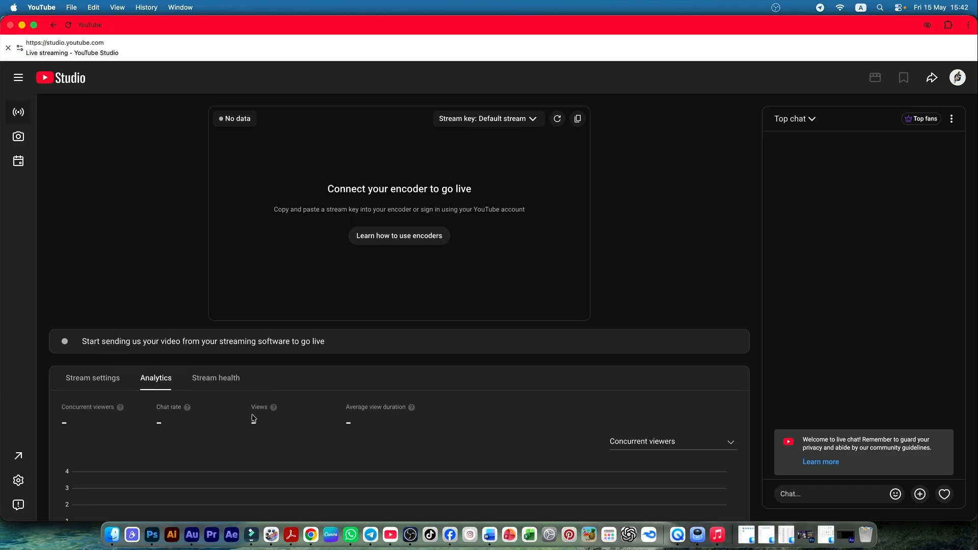
scroll(306, 413, down, 2)
scroll(300, 410, up, 2)
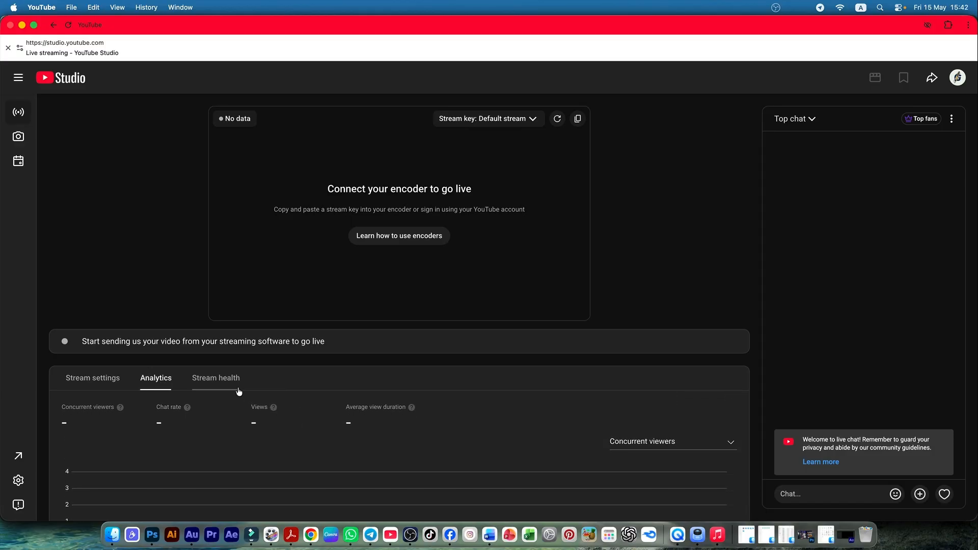